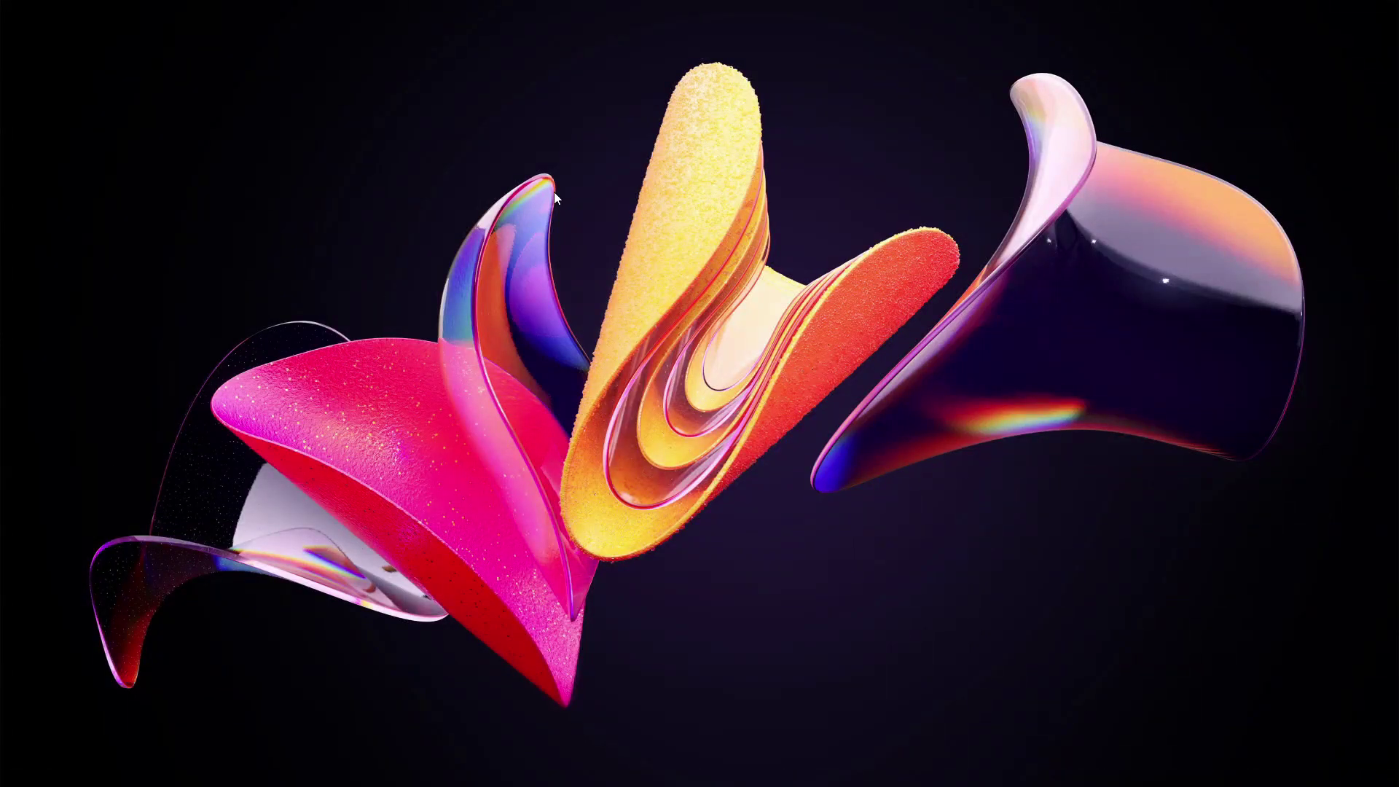
# Maximize the Epic Games Launcher window and open the Library to start Unreal Editor for Fortnite.
pyautogui.moveTo(912, 778)
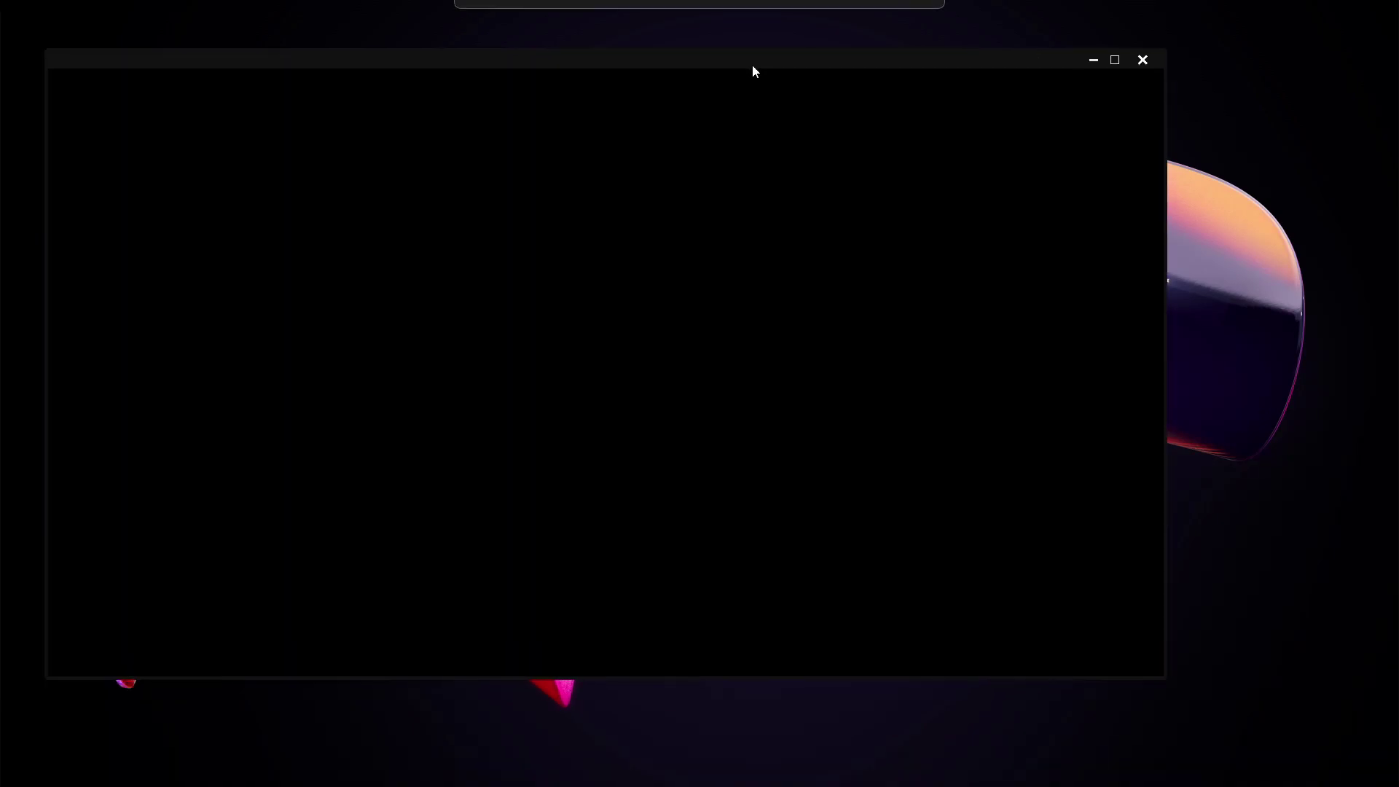
pyautogui.click(1115, 60)
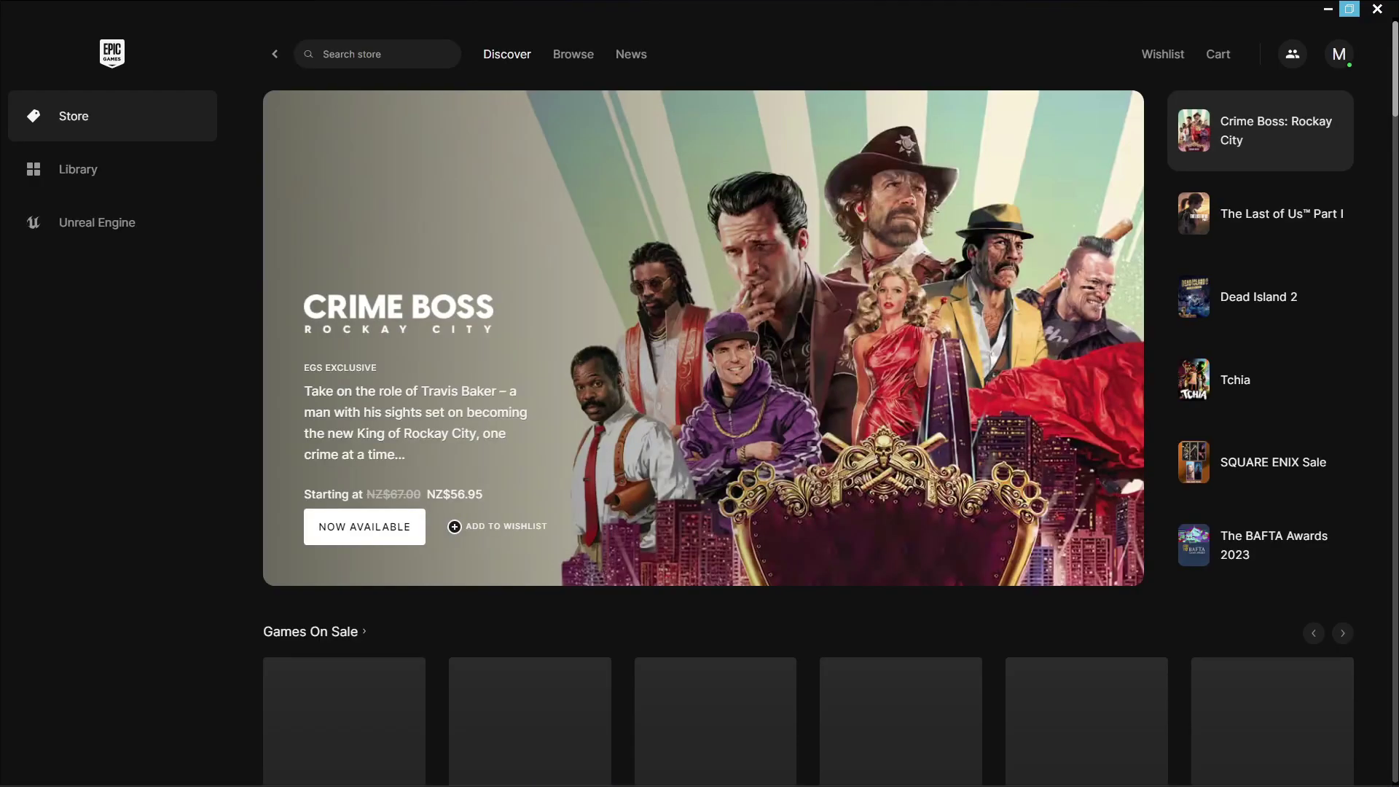
pyautogui.moveTo(1268, 751)
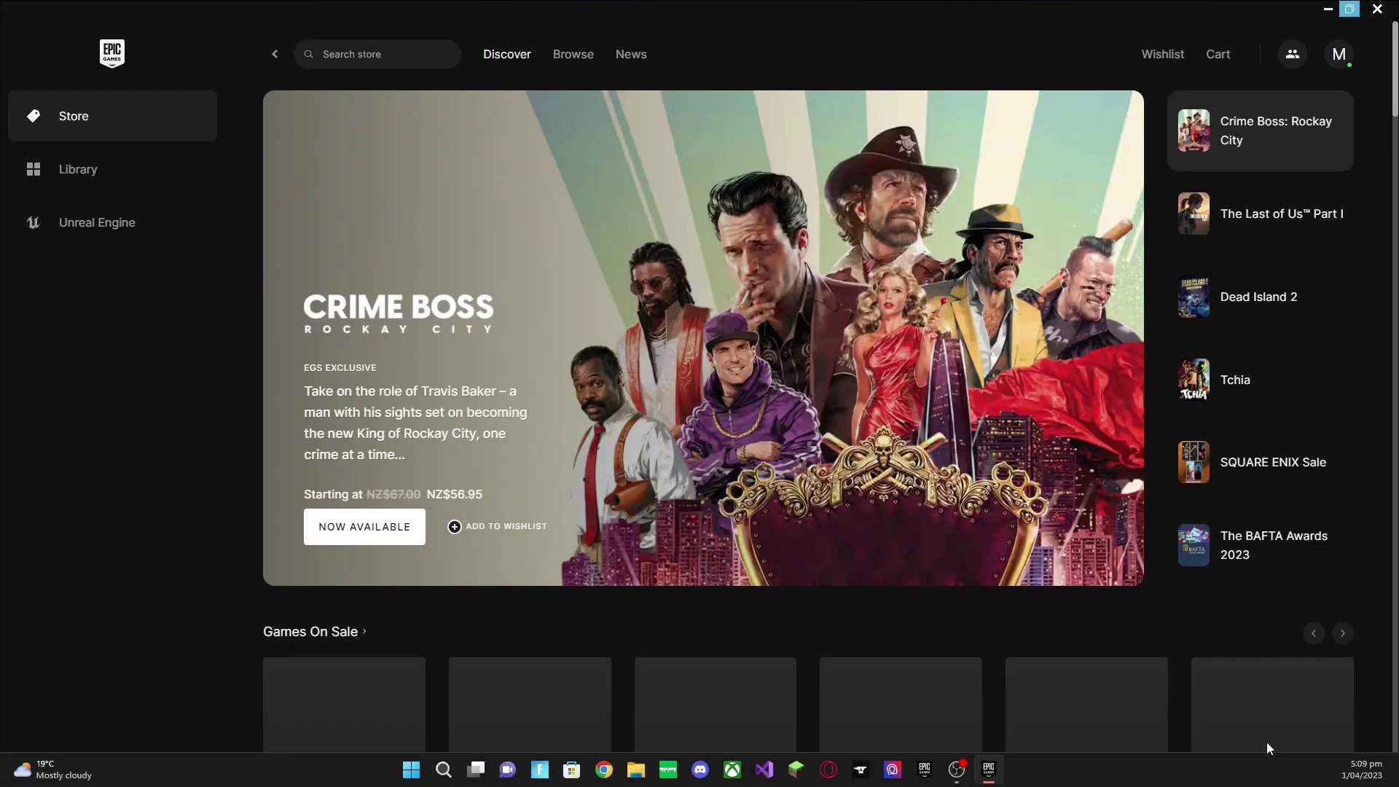
pyautogui.click(83, 168)
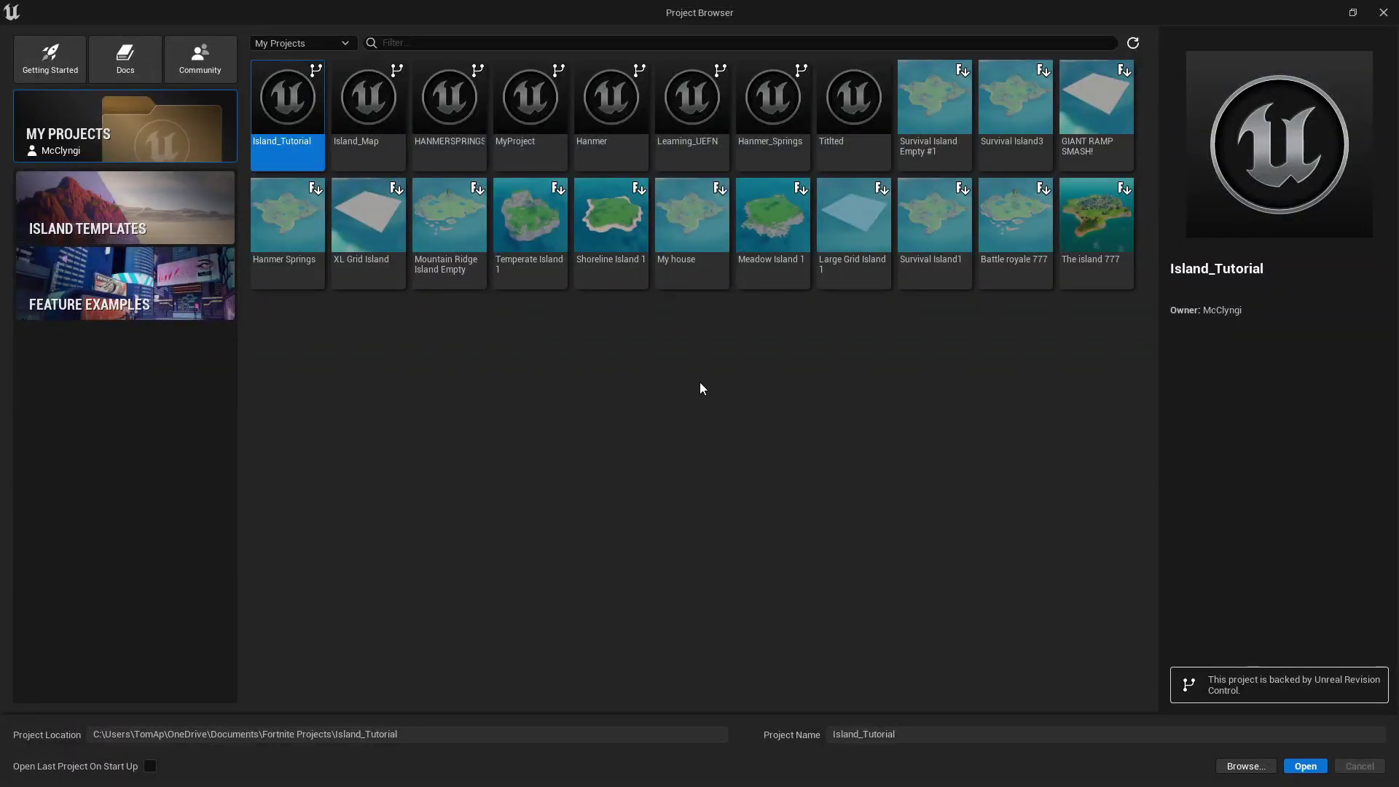
# Create a project named Myislandtutorial from the Blank island template.
pyautogui.click(94, 220)
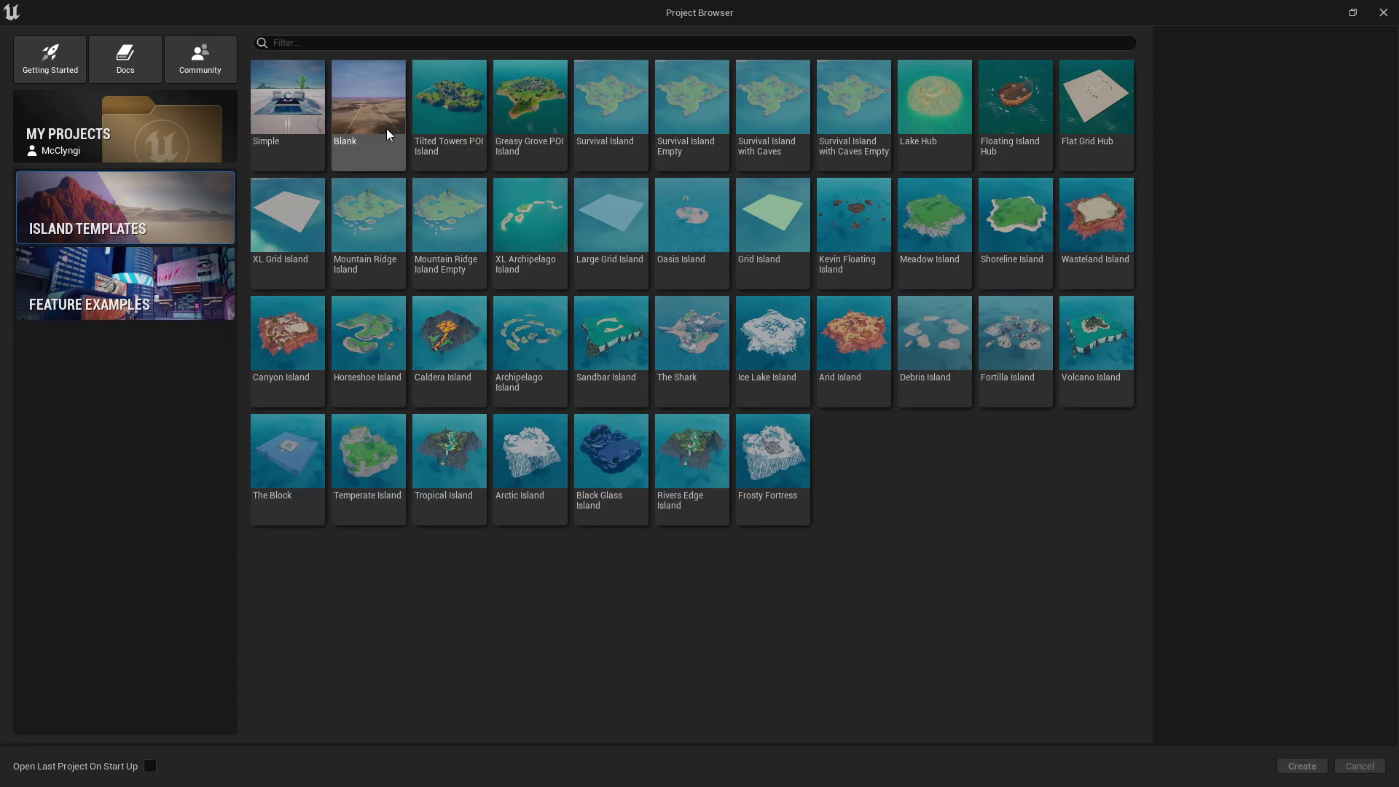
pyautogui.click(369, 98)
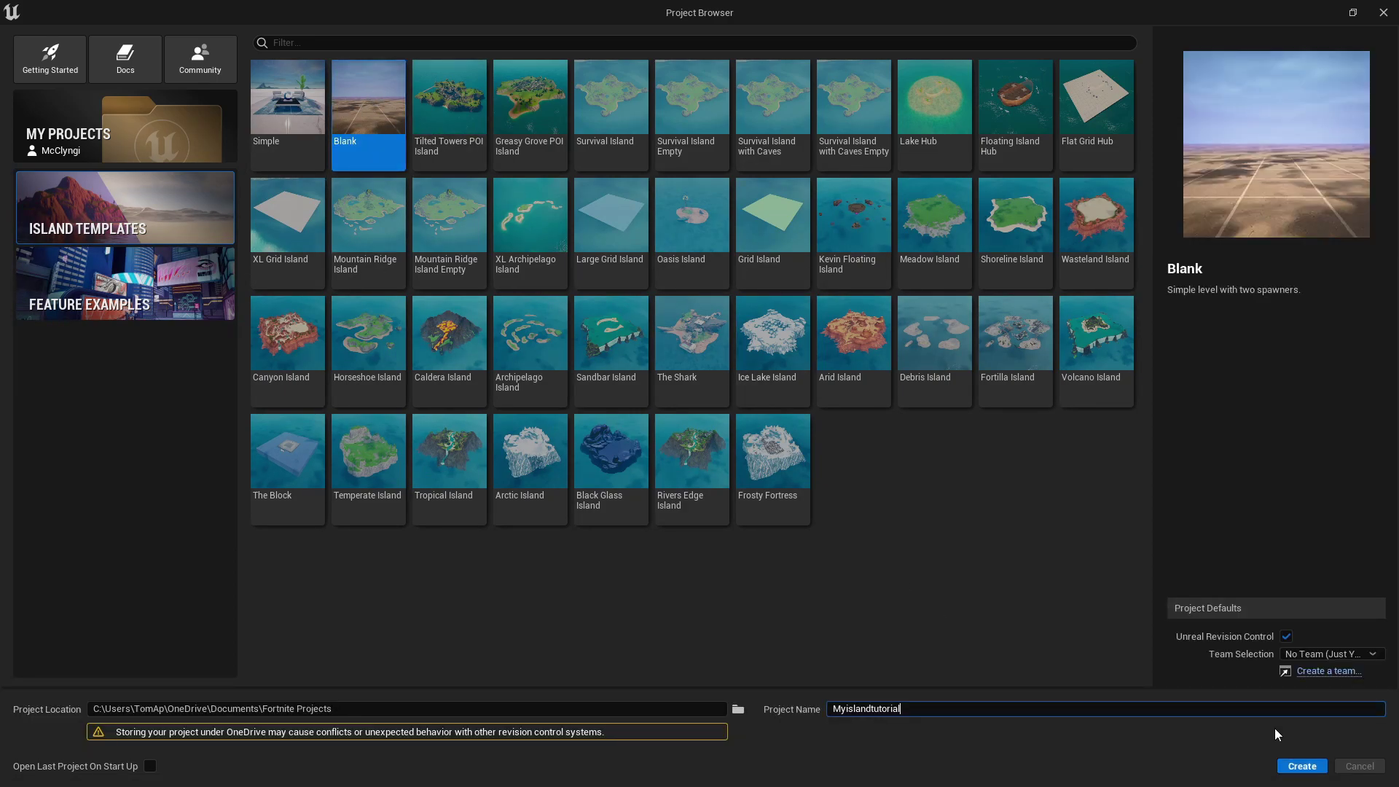
pyautogui.click(1302, 766)
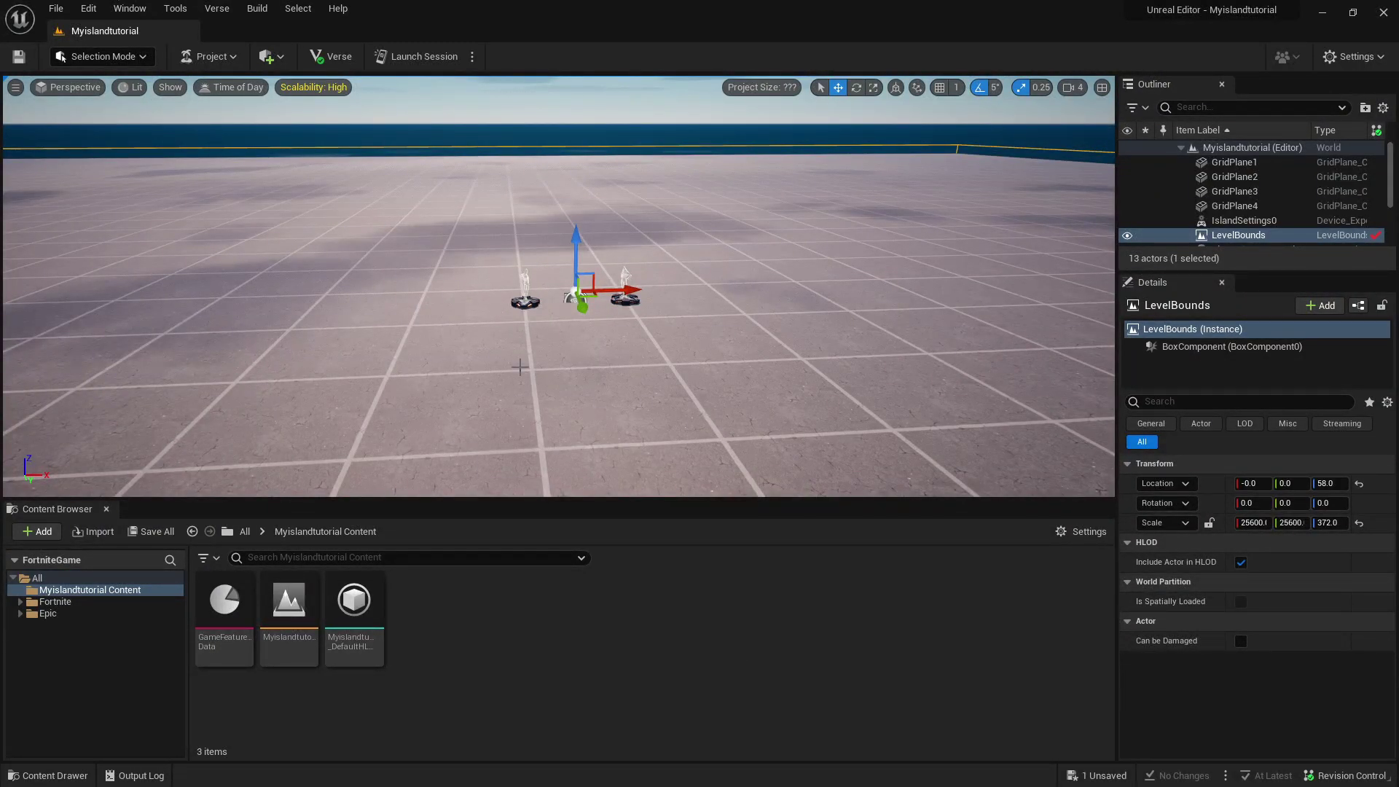
# Switch to Landscape mode and create a new 8 × 8 component landscape with 63×63 quad sections.
pyautogui.click(116, 57)
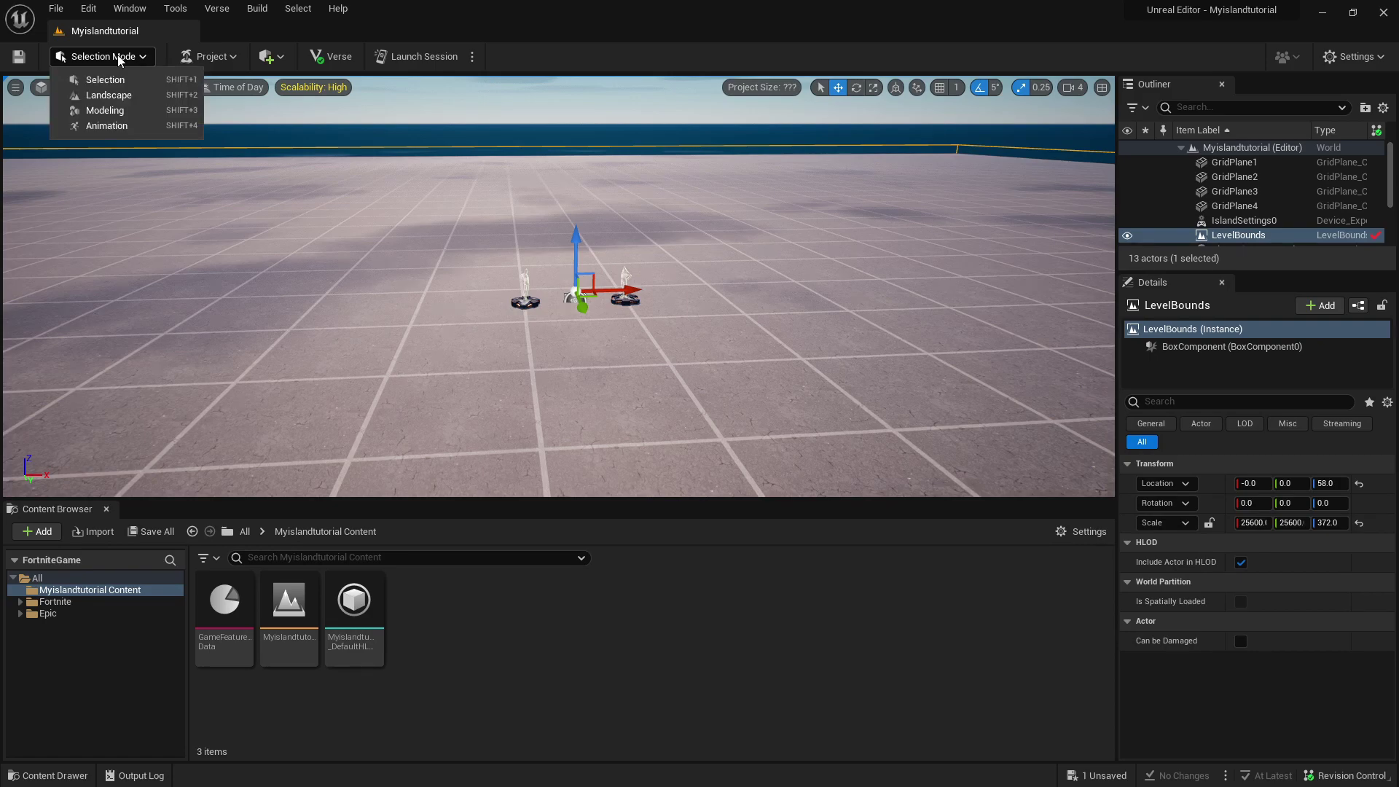
pyautogui.click(107, 99)
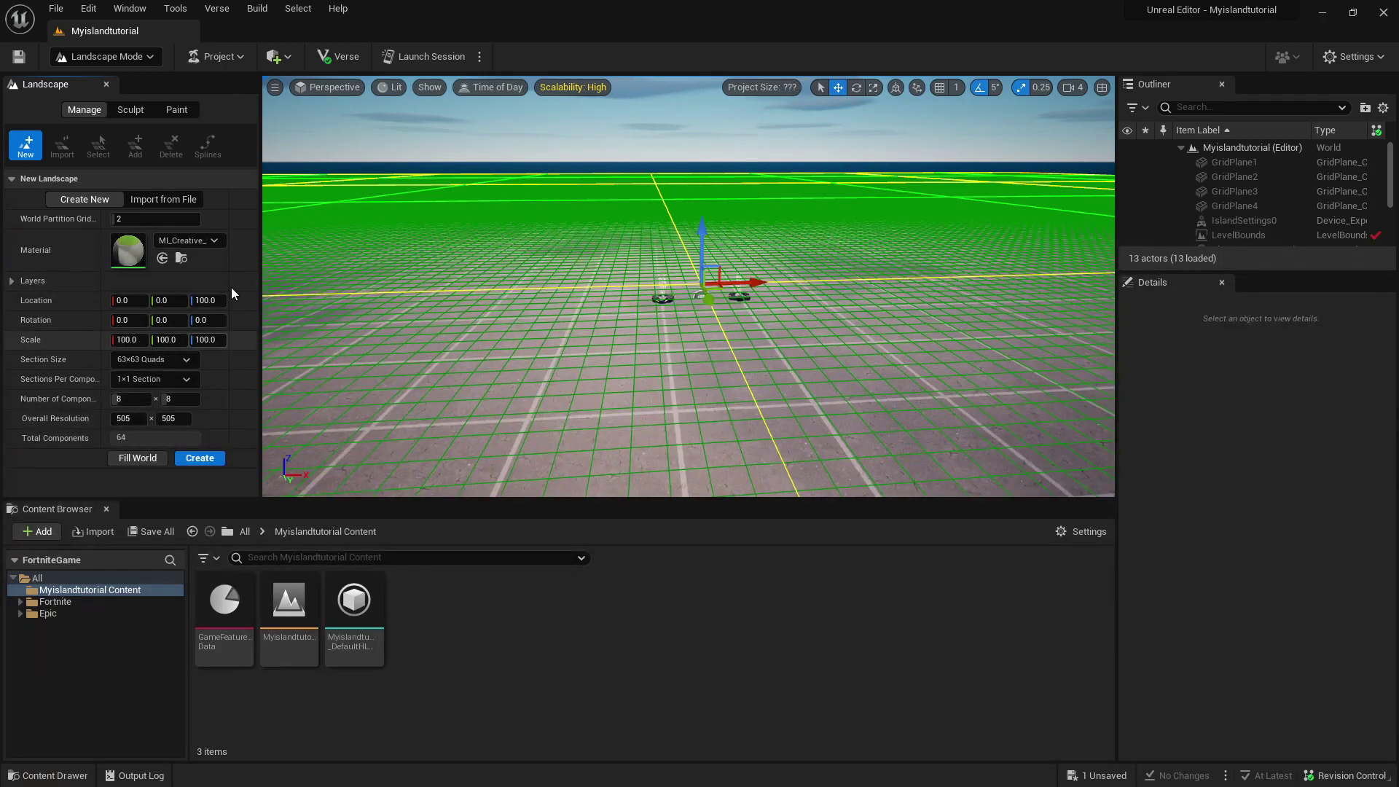
pyautogui.click(193, 456)
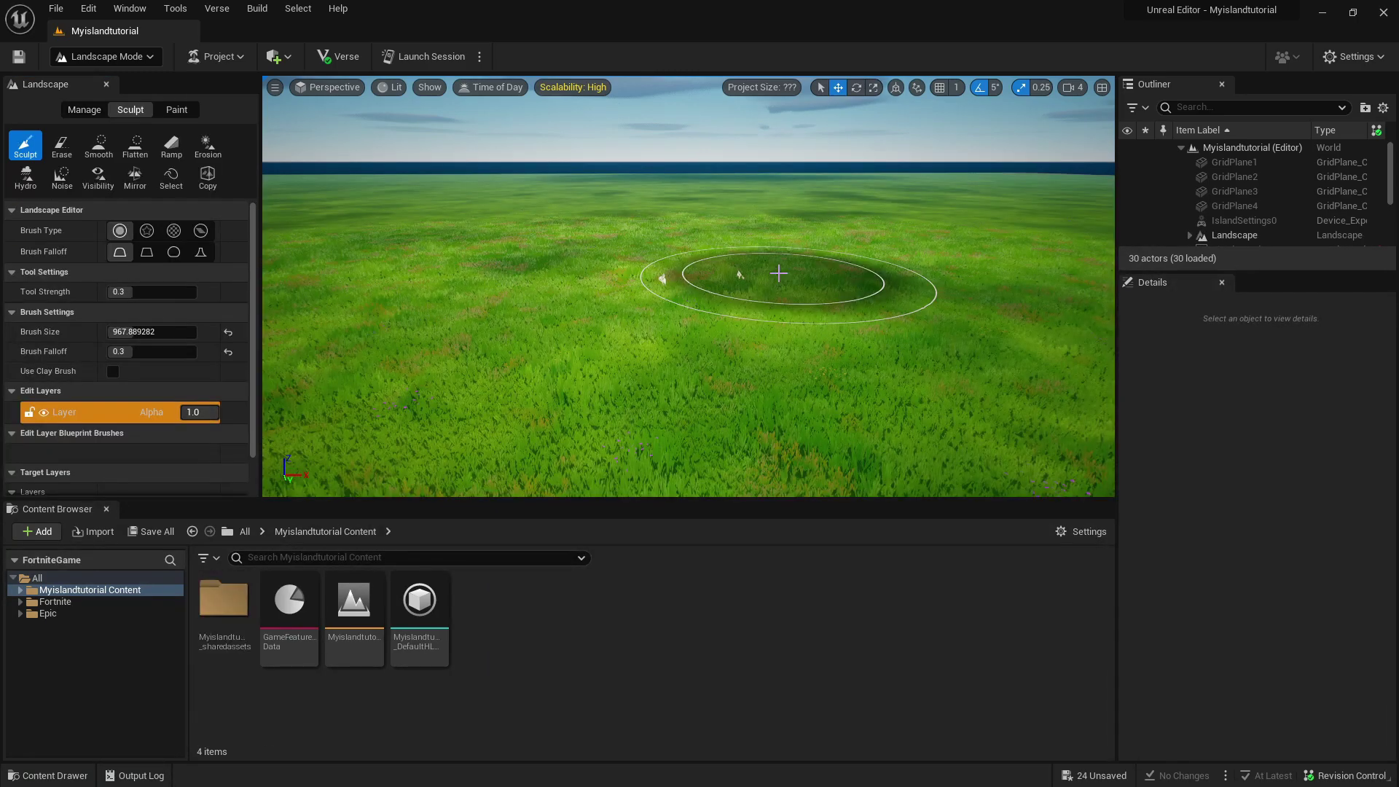
# Search all content for "ocean" and place the Ocean water body on the landscape.
pyautogui.moveTo(746, 275)
pyautogui.mouseDown(button='right')
pyautogui.moveTo(790, 243)
pyautogui.moveTo(793, 260)
pyautogui.moveTo(751, 284)
pyautogui.moveTo(799, 294)
pyautogui.moveTo(810, 273)
pyautogui.moveTo(752, 276)
pyautogui.mouseUp(button='right')
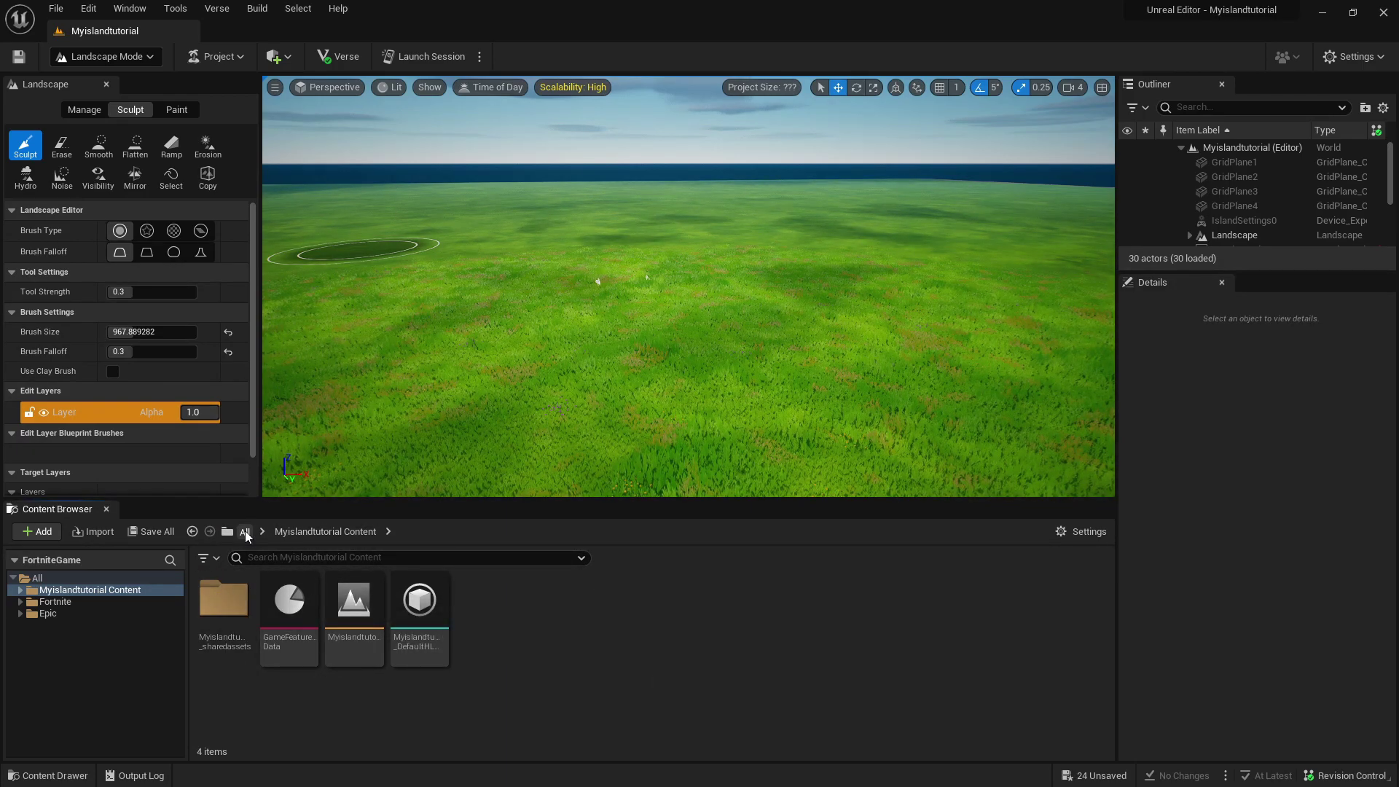
pyautogui.click(245, 532)
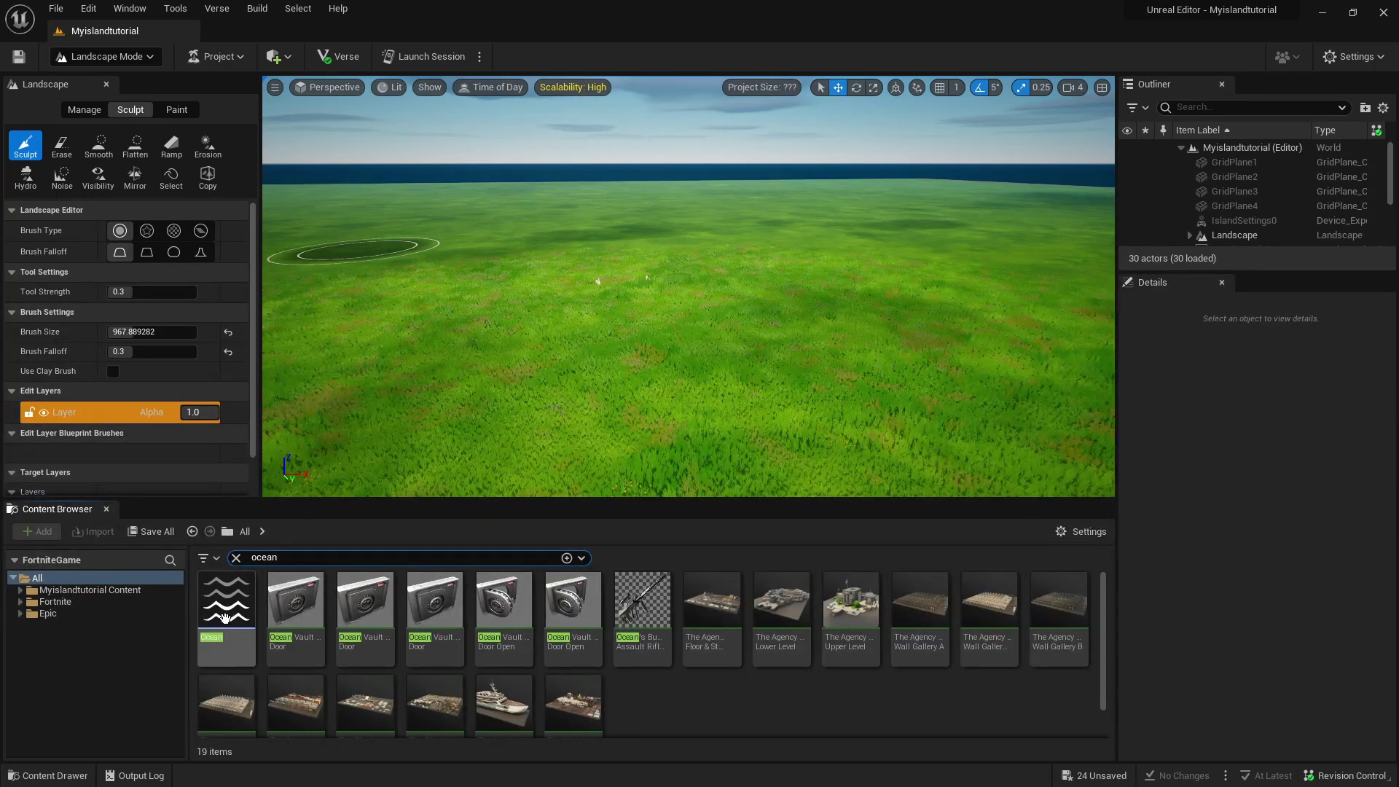
pyautogui.moveTo(243, 611); pyautogui.dragTo(602, 333)
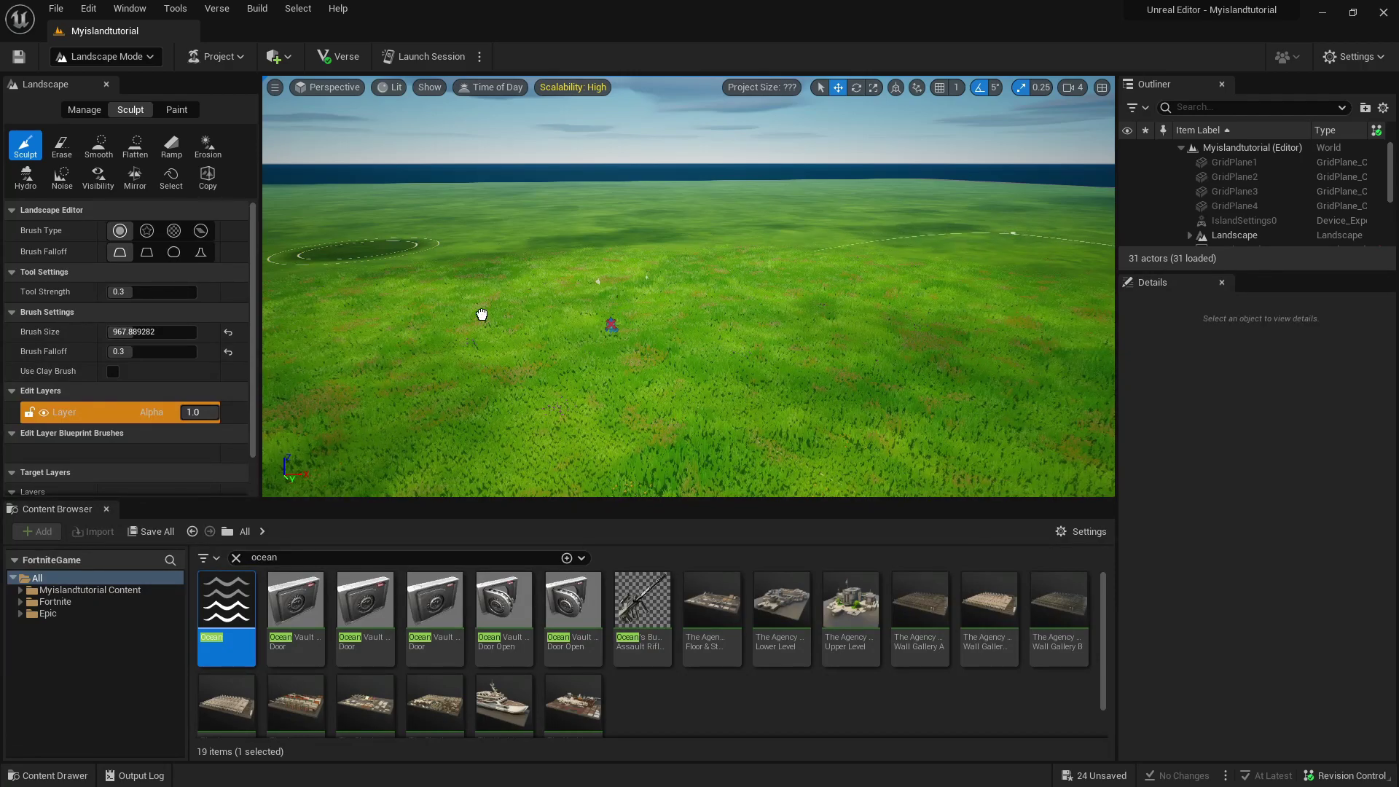
pyautogui.moveTo(482, 314); pyautogui.dragTo(740, 311)
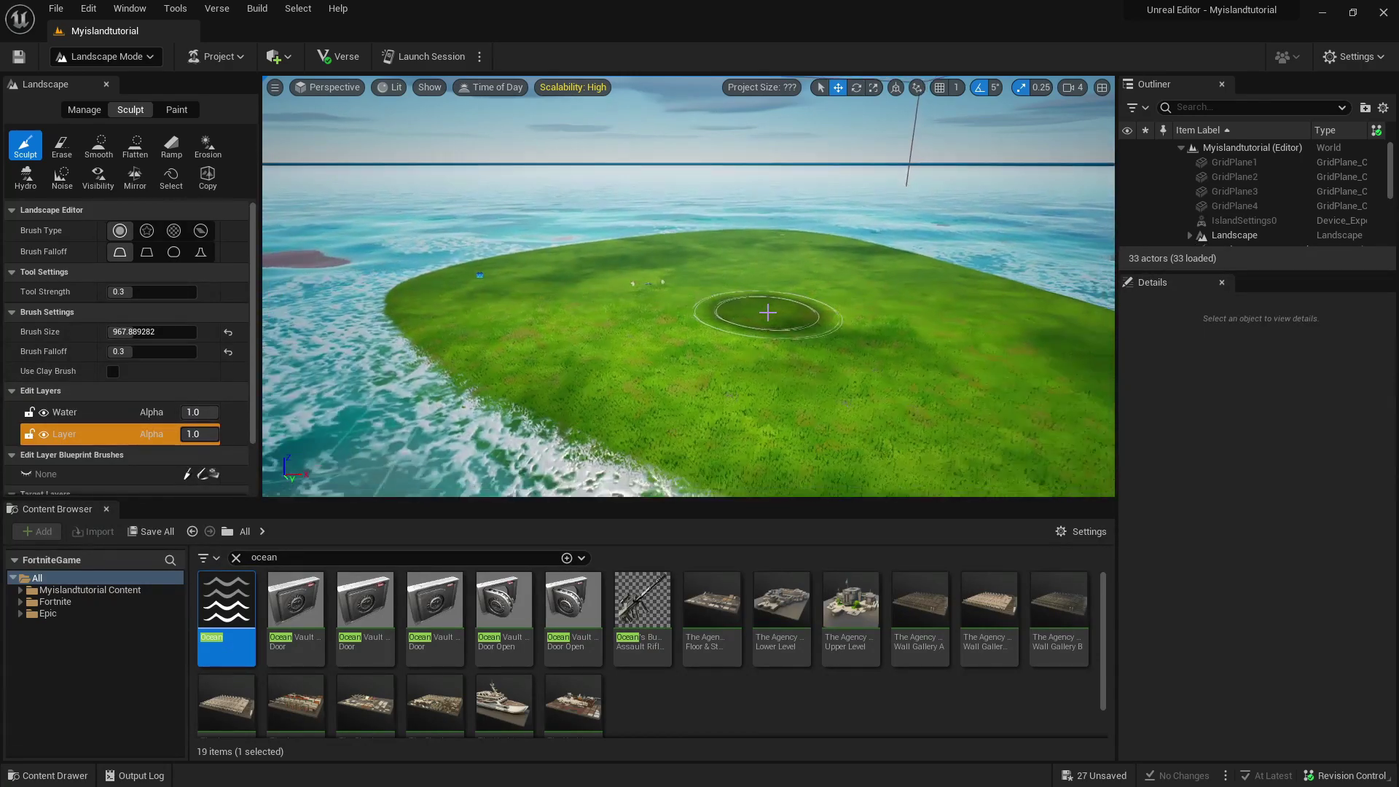
# Switch to Selection mode and raise the ocean water body to a Z location of about 162.
pyautogui.moveTo(768, 312)
pyautogui.mouseDown(button='right')
pyautogui.moveTo(838, 375)
pyautogui.moveTo(546, 322)
pyautogui.mouseUp(button='right')
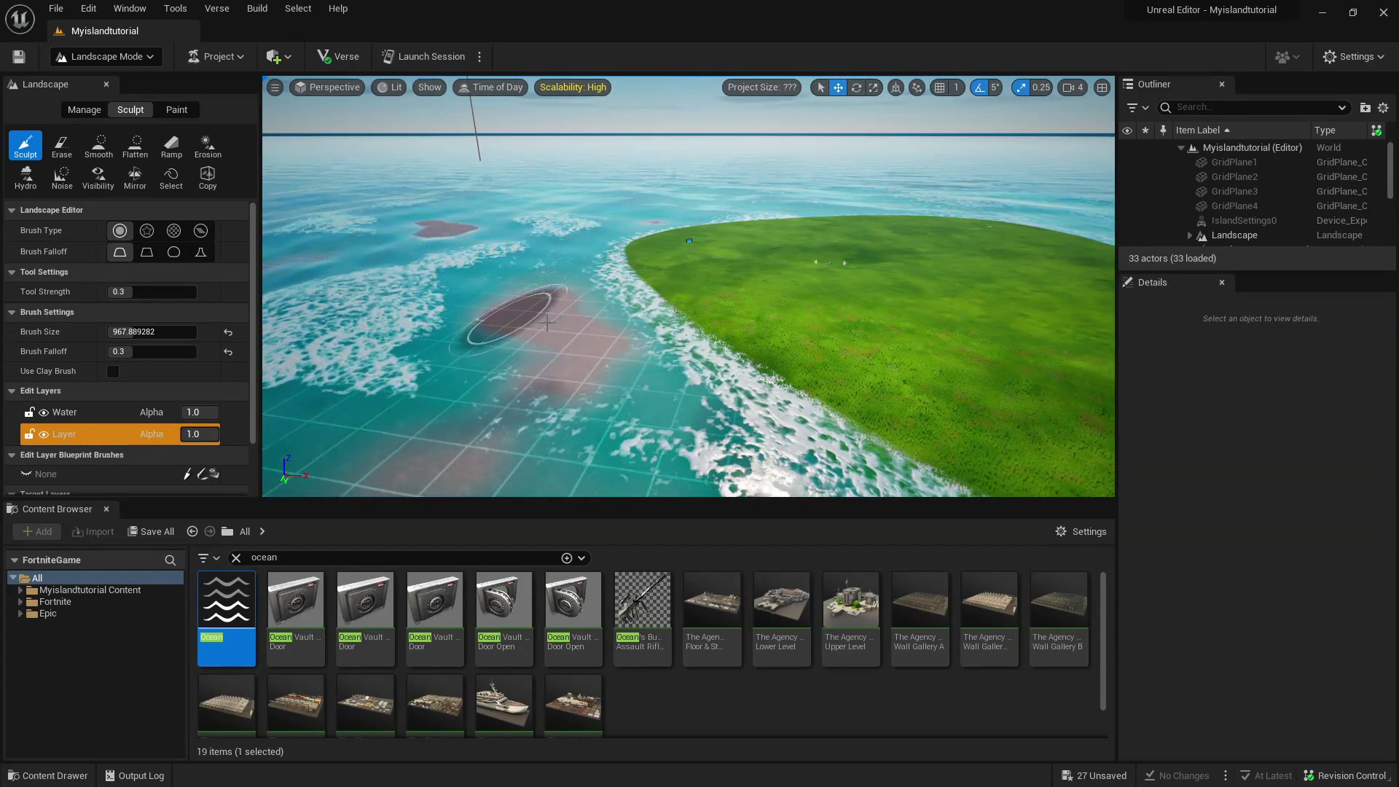
pyautogui.click(125, 56)
pyautogui.click(133, 78)
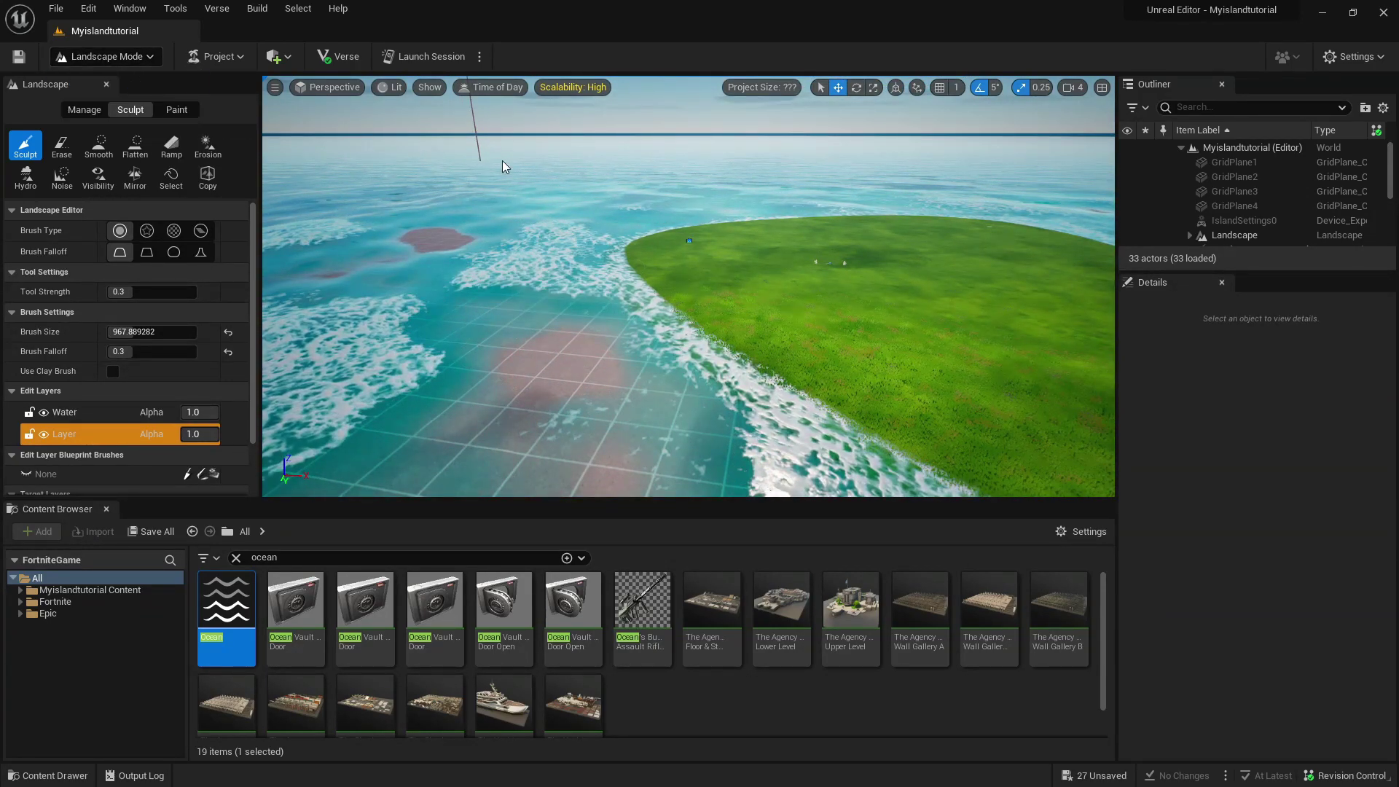
pyautogui.hotkey('shift', '1')
pyautogui.moveTo(502, 161); pyautogui.dragTo(619, 168, button='right')
pyautogui.click(618, 297)
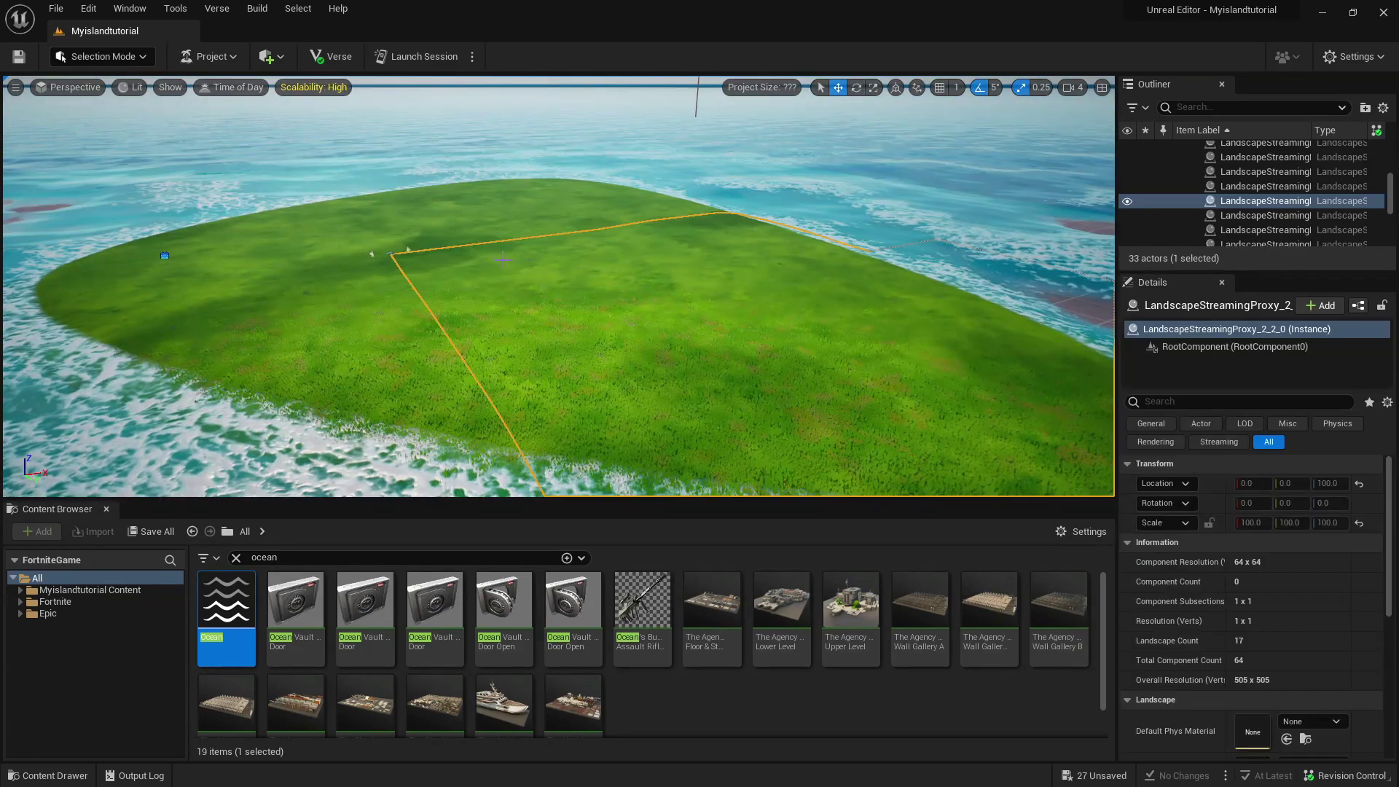
pyautogui.moveTo(618, 297); pyautogui.dragTo(186, 256, button='right')
pyautogui.click(186, 256)
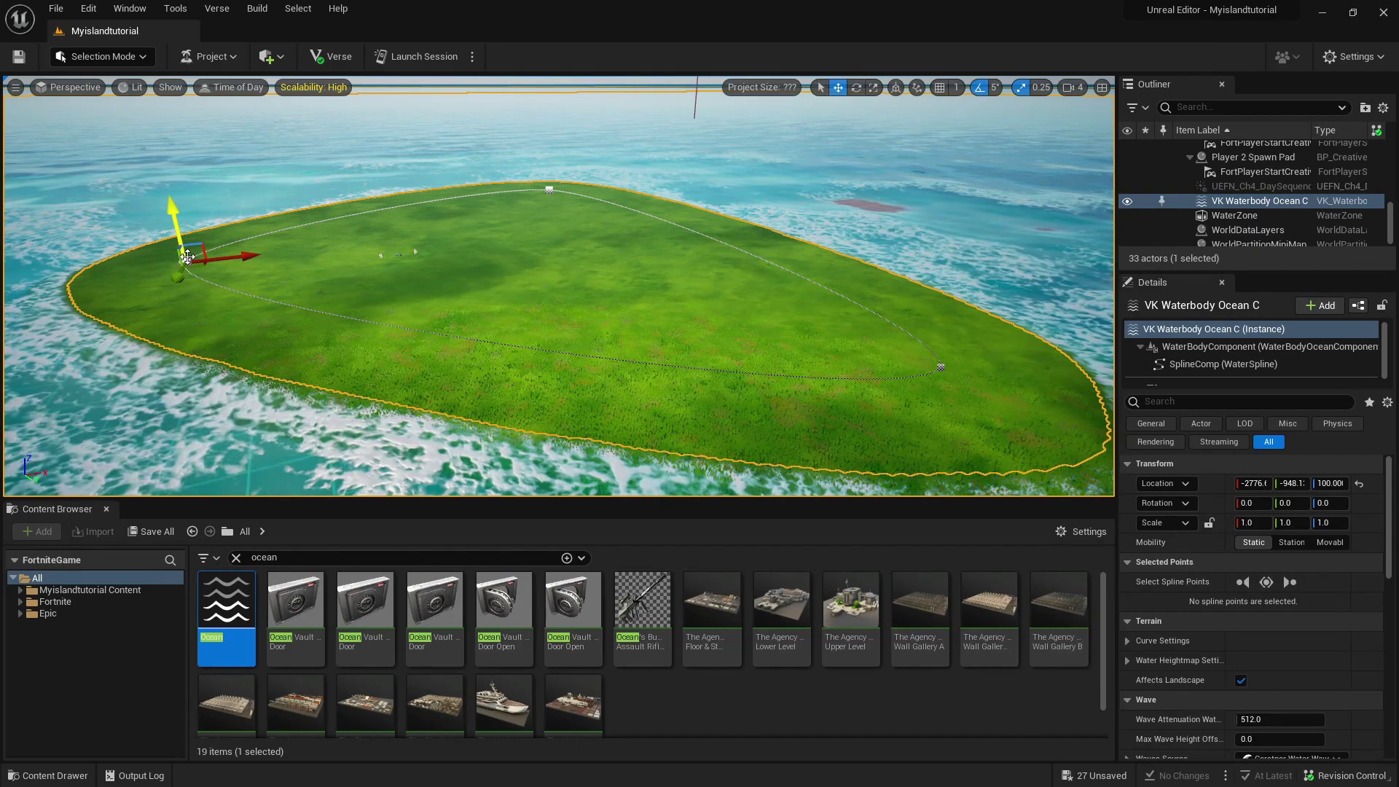
pyautogui.moveTo(174, 217)
pyautogui.mouseDown()
pyautogui.moveTo(178, 231)
pyautogui.moveTo(179, 206)
pyautogui.mouseUp()
pyautogui.moveTo(602, 261); pyautogui.dragTo(270, 326, button='right')
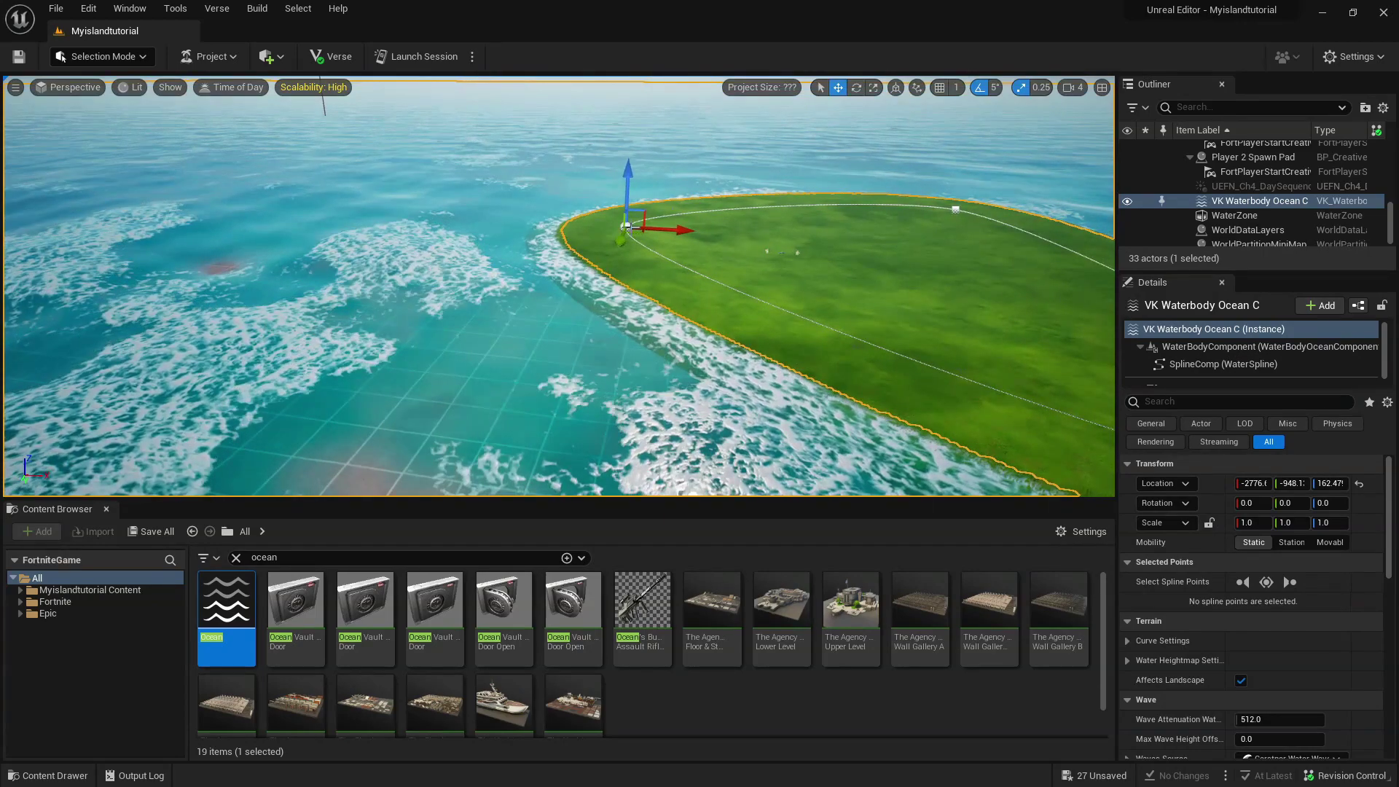
# Delete the four actors GridPlane1 to GridPlane4 from the level.
pyautogui.scroll(5, 1282, 166)
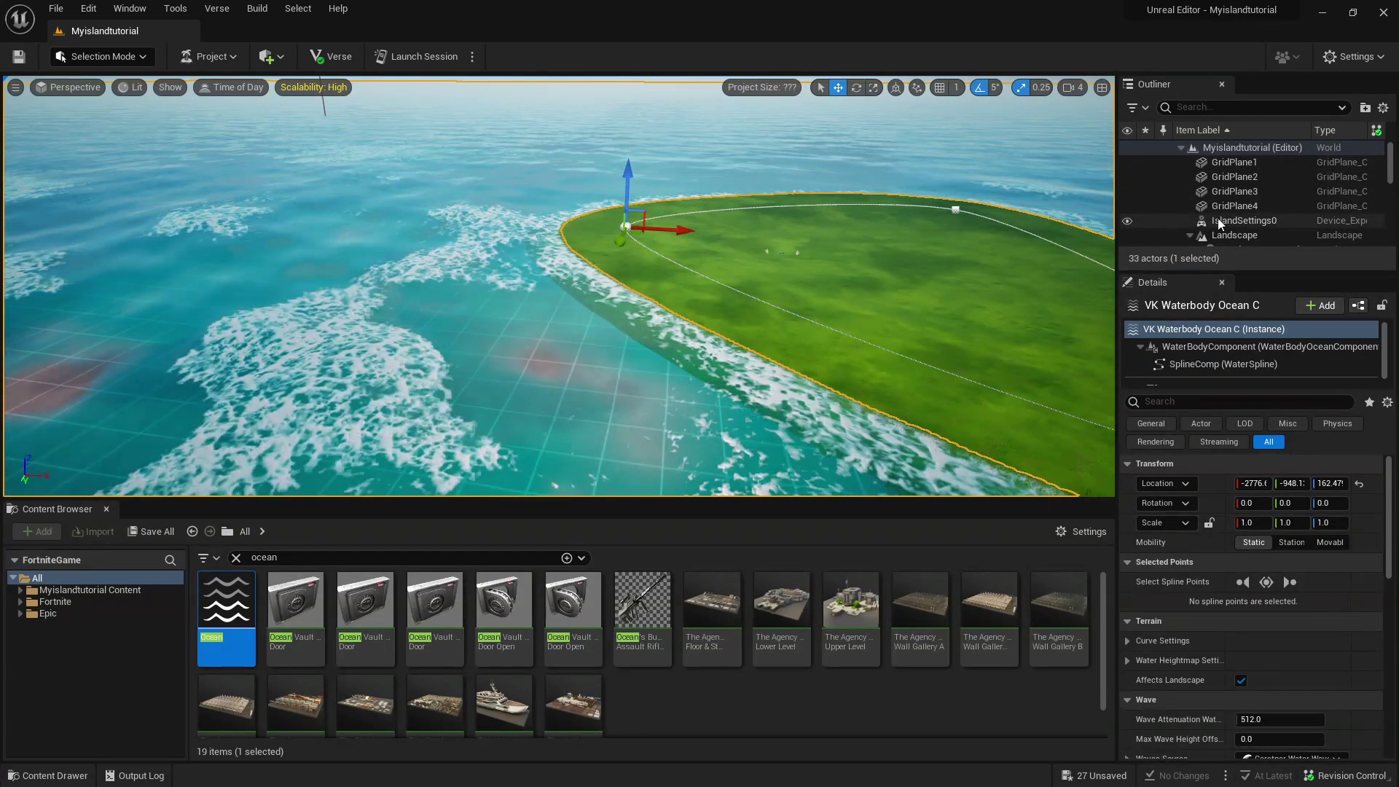
pyautogui.click(1379, 210)
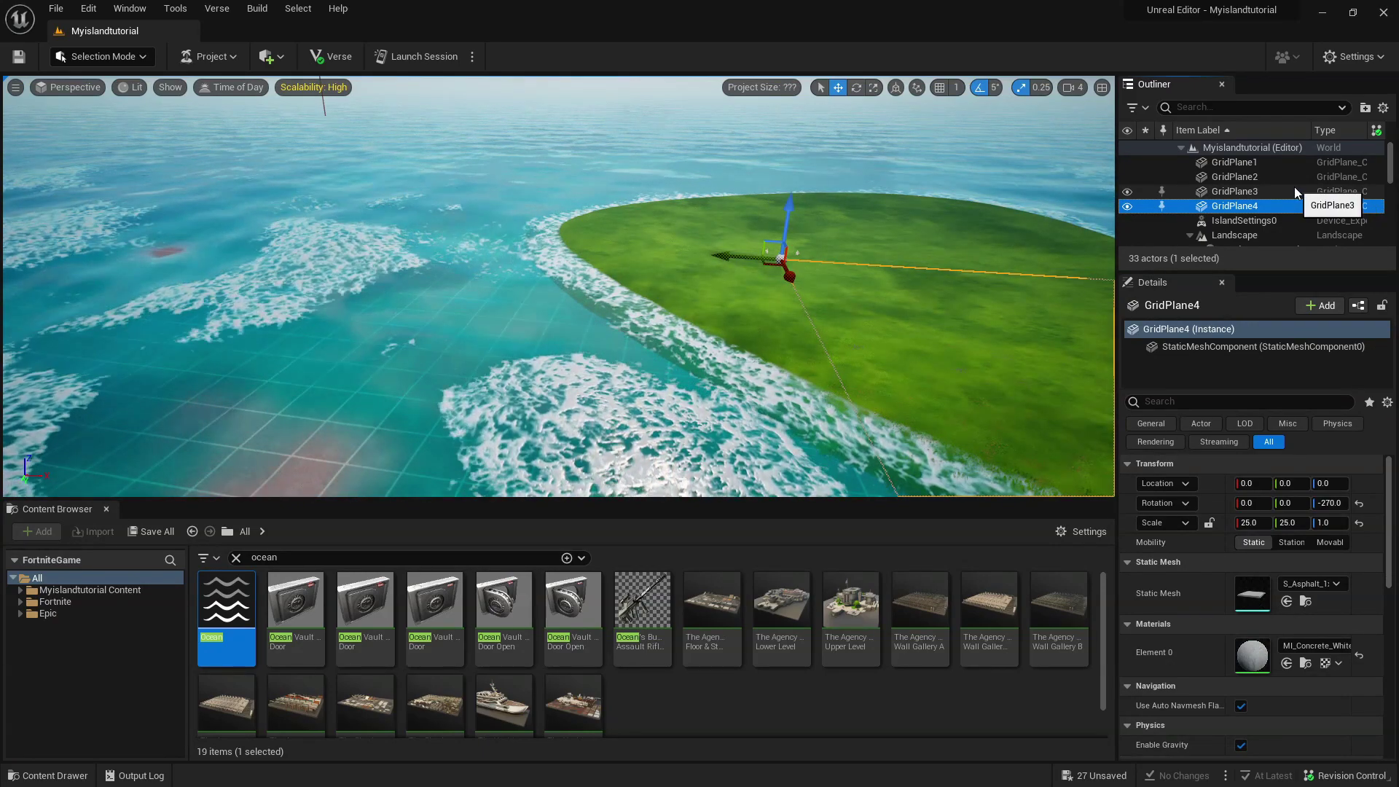
pyautogui.keyDown('shift'); pyautogui.click(1283, 168); pyautogui.keyUp('shift')
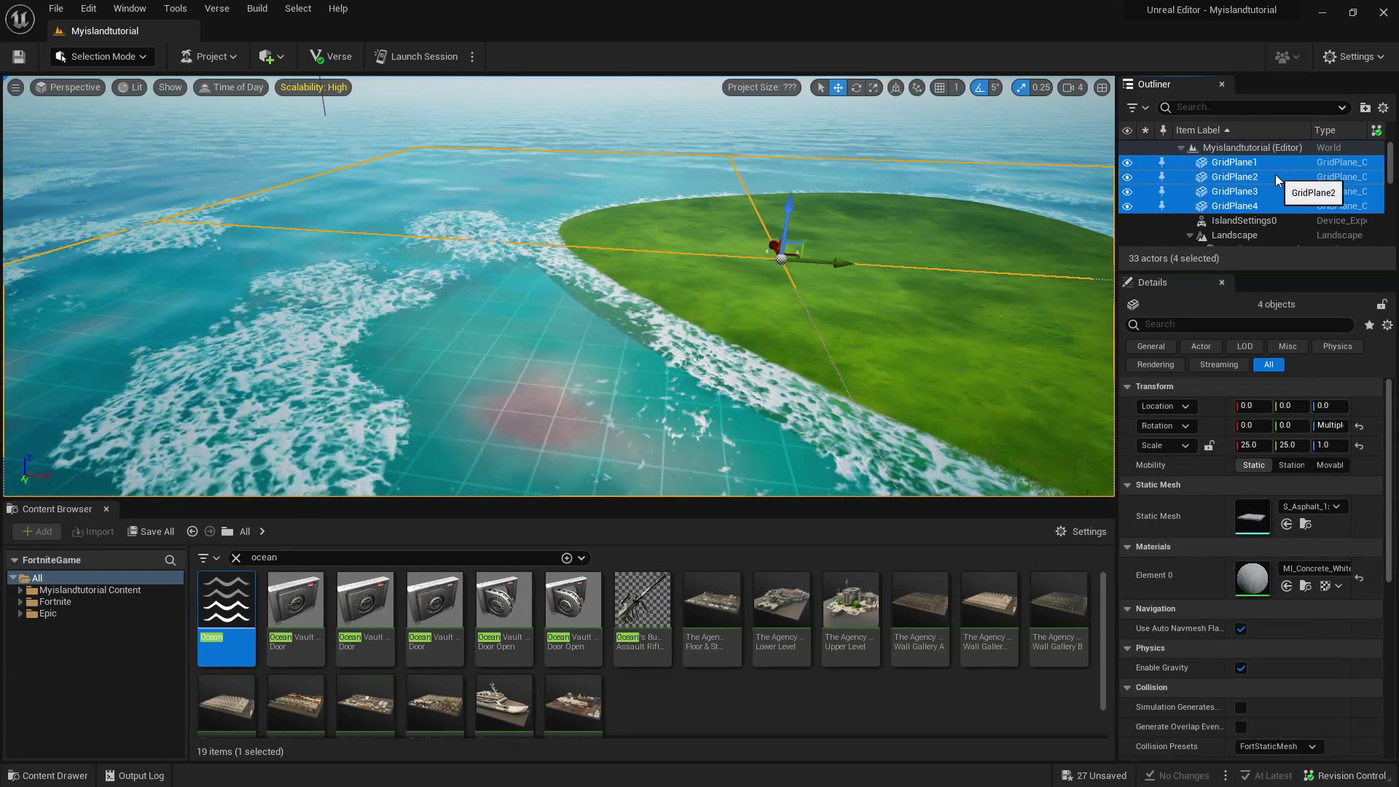
pyautogui.press('Delete')
# Select the VK Waterbody Ocean C actor and move it along X to about -4649.
pyautogui.moveTo(558, 286); pyautogui.dragTo(751, 277, button='right')
pyautogui.press('w')
pyautogui.press('e')
pyautogui.doubleClick(1270, 238)
pyautogui.scroll(-5, 1269, 230)
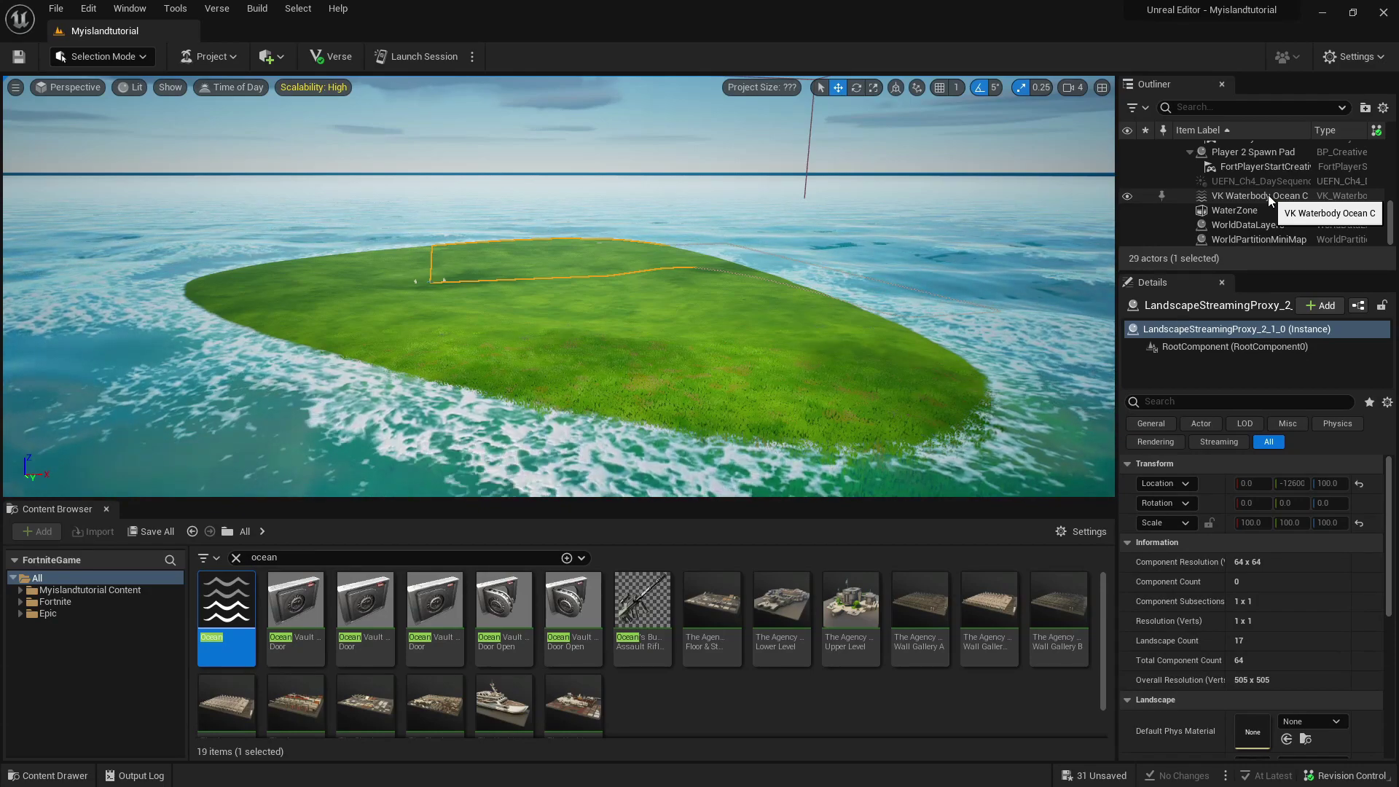
pyautogui.click(1268, 195)
pyautogui.moveTo(559, 286); pyautogui.dragTo(611, 294, button='right')
pyautogui.press('s')
pyautogui.press('a')
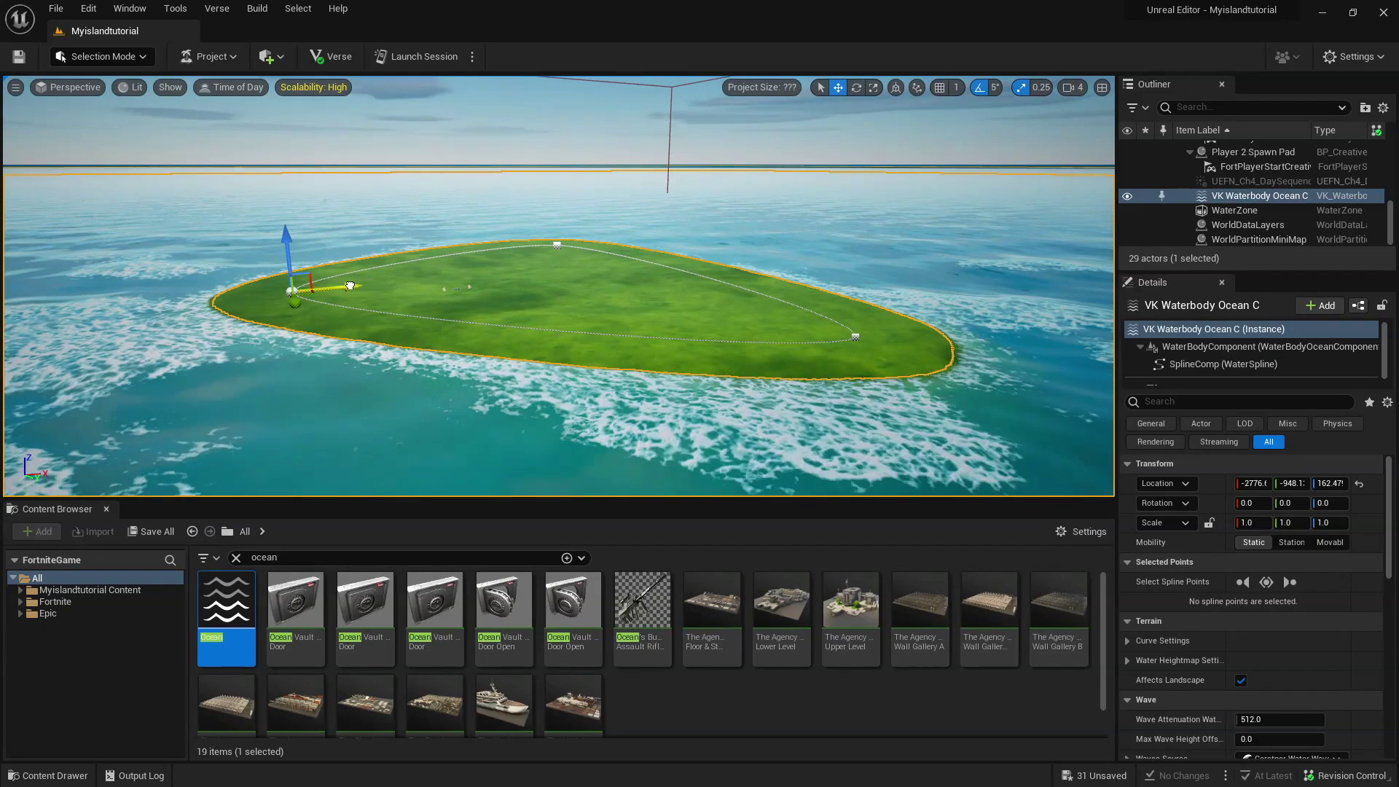
pyautogui.moveTo(349, 284); pyautogui.dragTo(271, 313)
pyautogui.moveTo(376, 309)
pyautogui.mouseDown(button='right')
pyautogui.moveTo(339, 321)
pyautogui.moveTo(391, 307)
pyautogui.moveTo(376, 309)
pyautogui.mouseUp(button='right')
pyautogui.press('s')
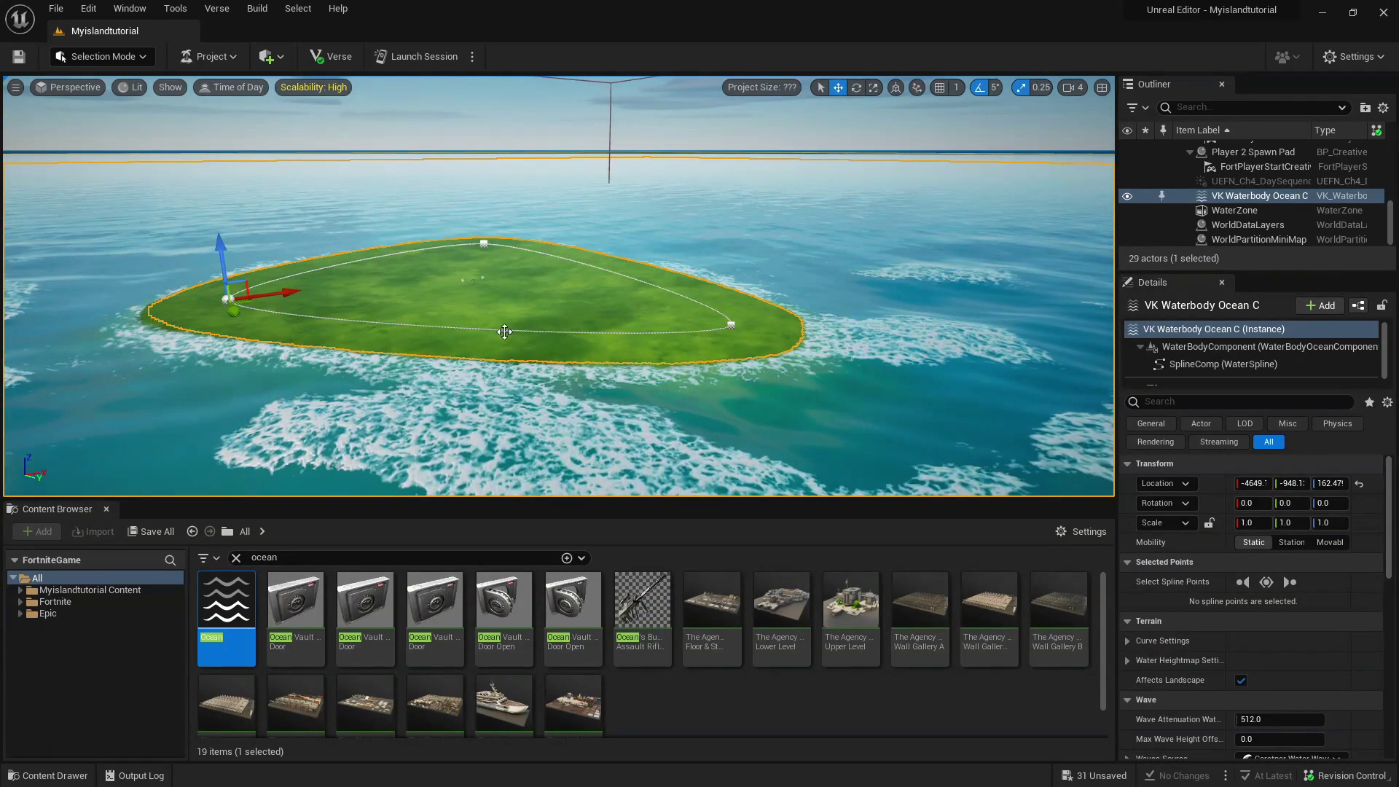
# Add a spline point on the near side of the ocean's island outline and pull it outward to about X 425, Y 6696.
pyautogui.rightClick(470, 324)
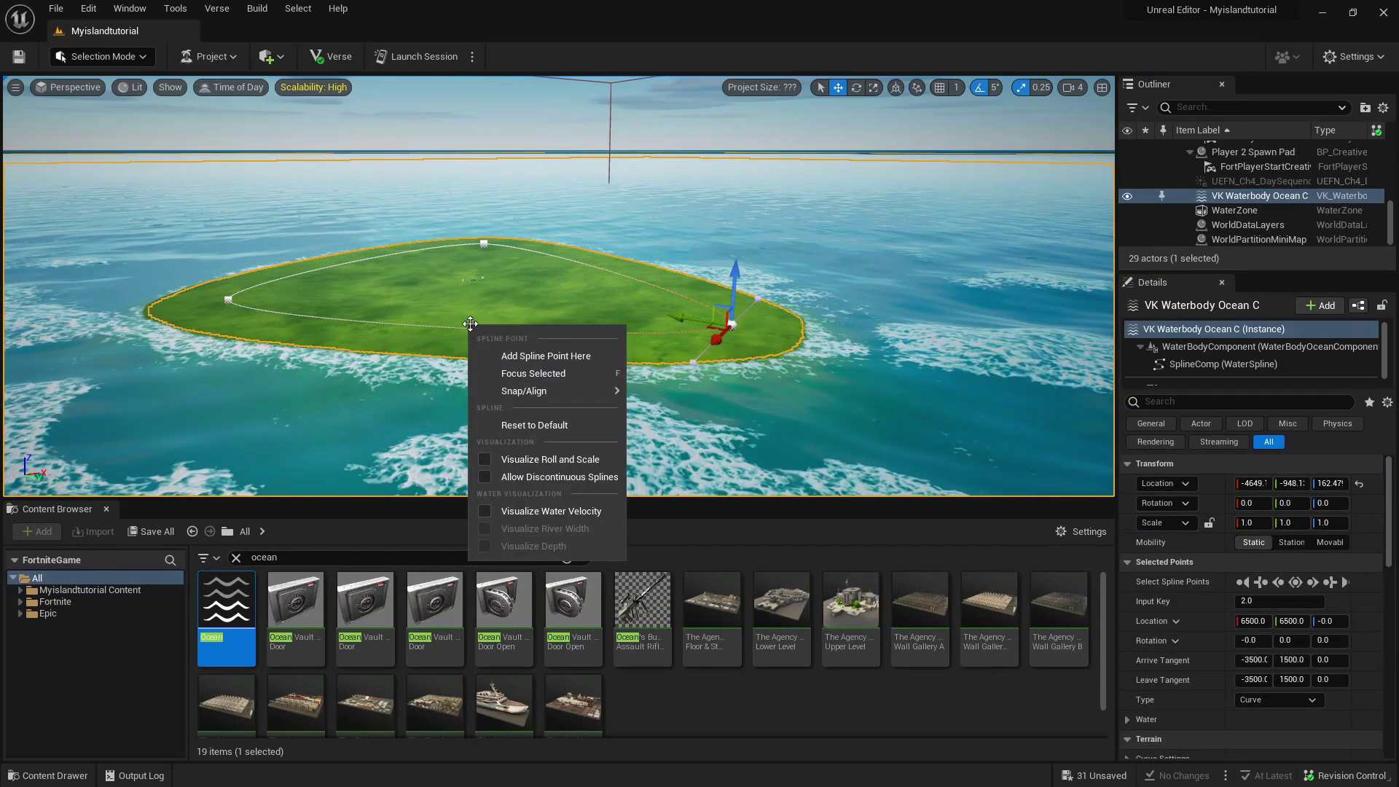
pyautogui.click(543, 357)
pyautogui.moveTo(485, 313); pyautogui.dragTo(366, 430)
pyautogui.moveTo(475, 365); pyautogui.dragTo(588, 376, button='right')
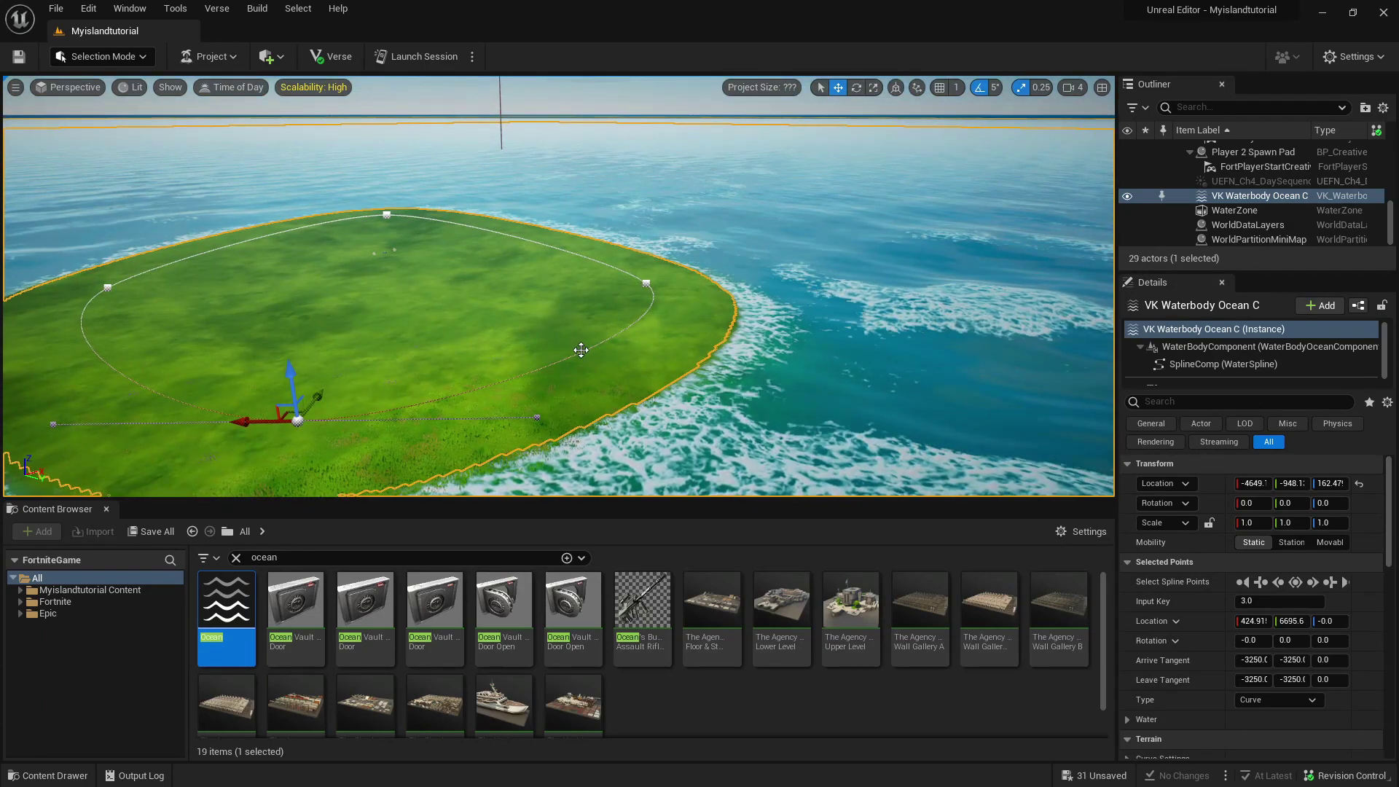
pyautogui.rightClick(581, 350)
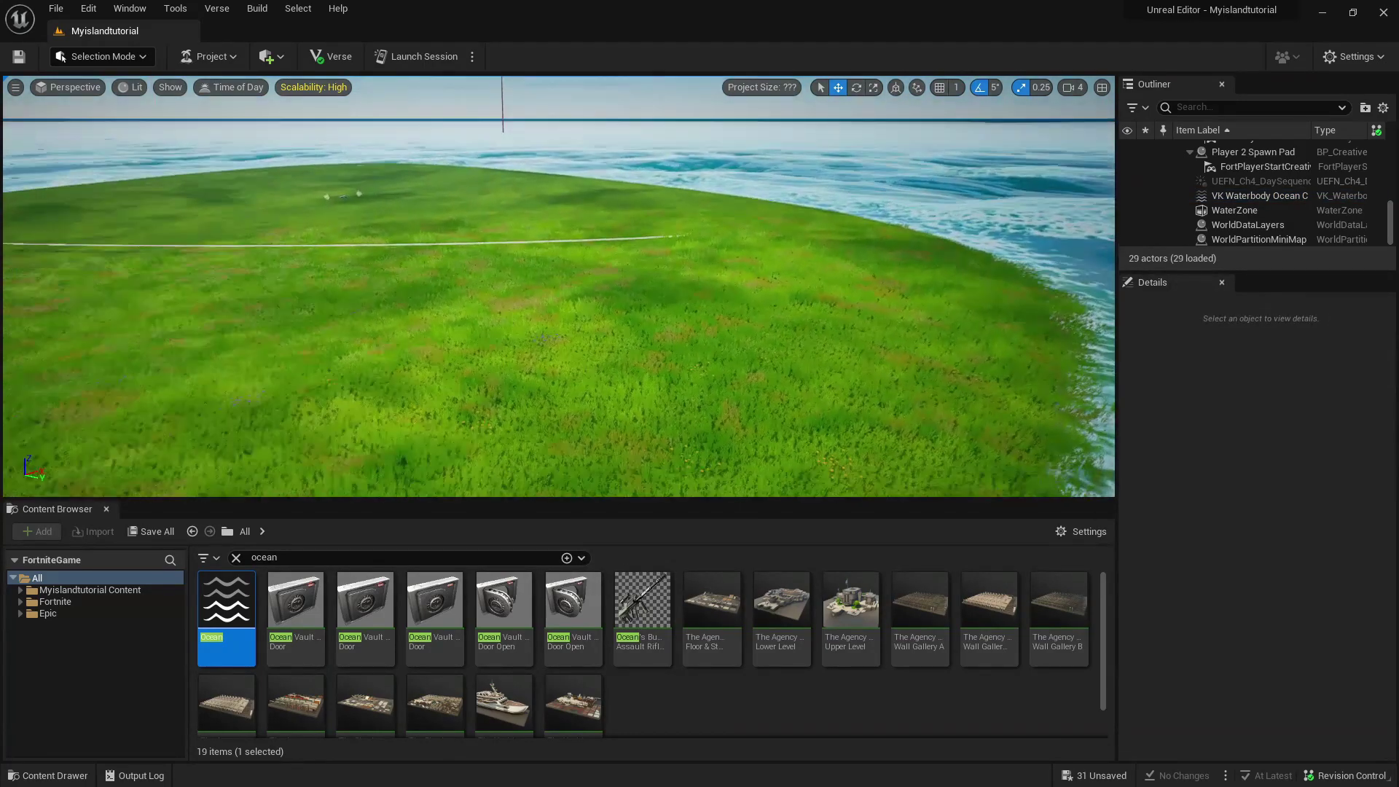
pyautogui.moveTo(559, 286); pyautogui.dragTo(581, 133, button='right')
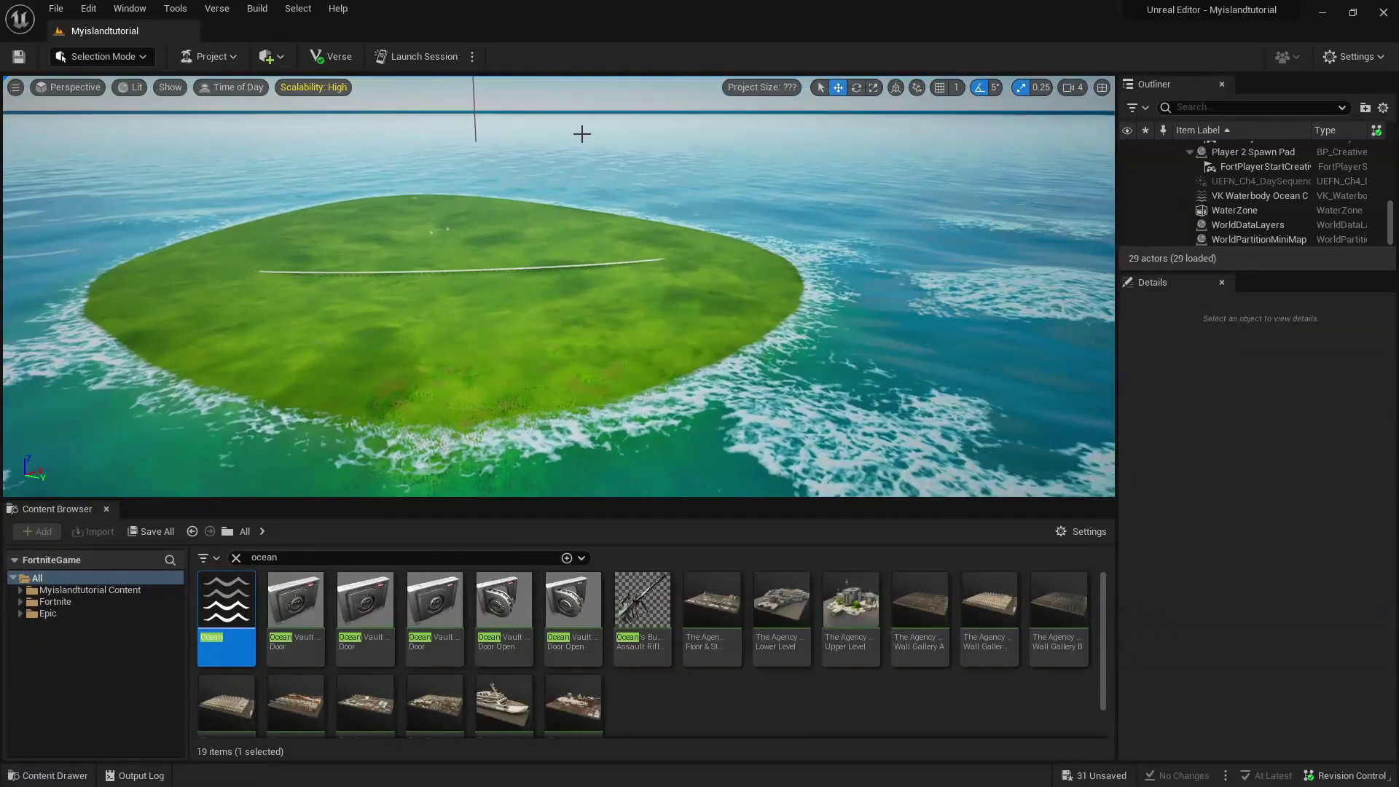
# In Landscape Paint mode, paint sand along the island's near shore using Layer3, tool strength 0.84 and brush size about 743.
pyautogui.click(130, 63)
pyautogui.click(128, 94)
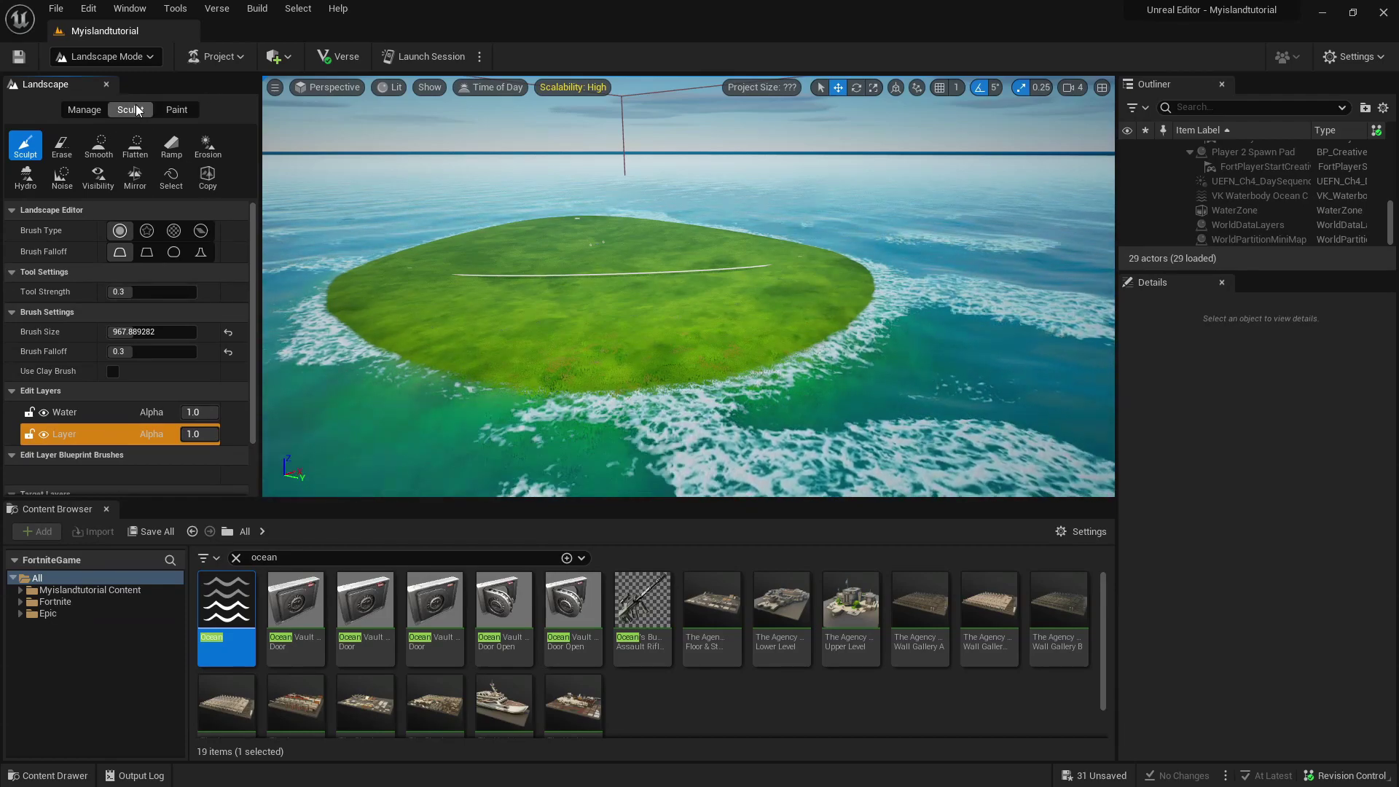
pyautogui.click(177, 109)
pyautogui.click(80, 403)
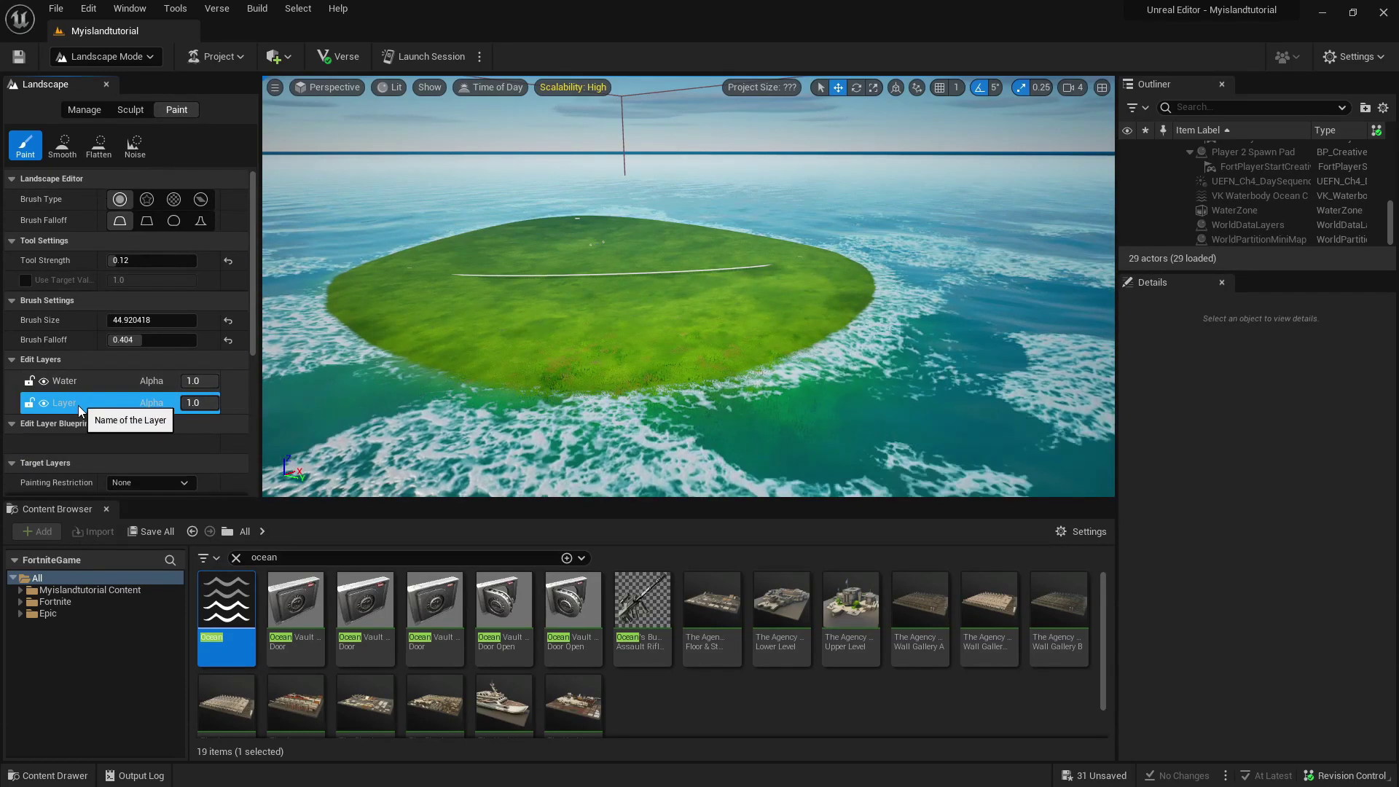
pyautogui.scroll(-5, 137, 386)
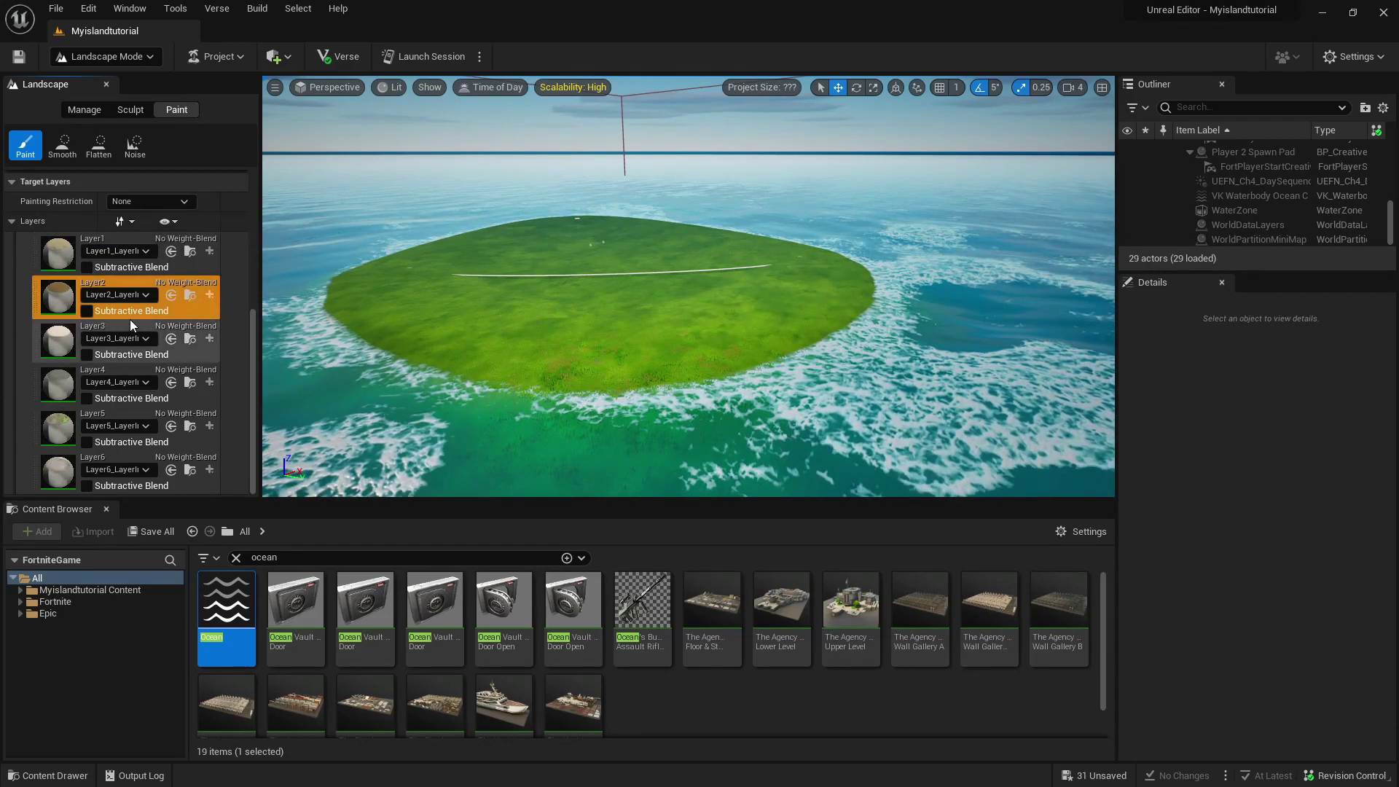
pyautogui.click(125, 323)
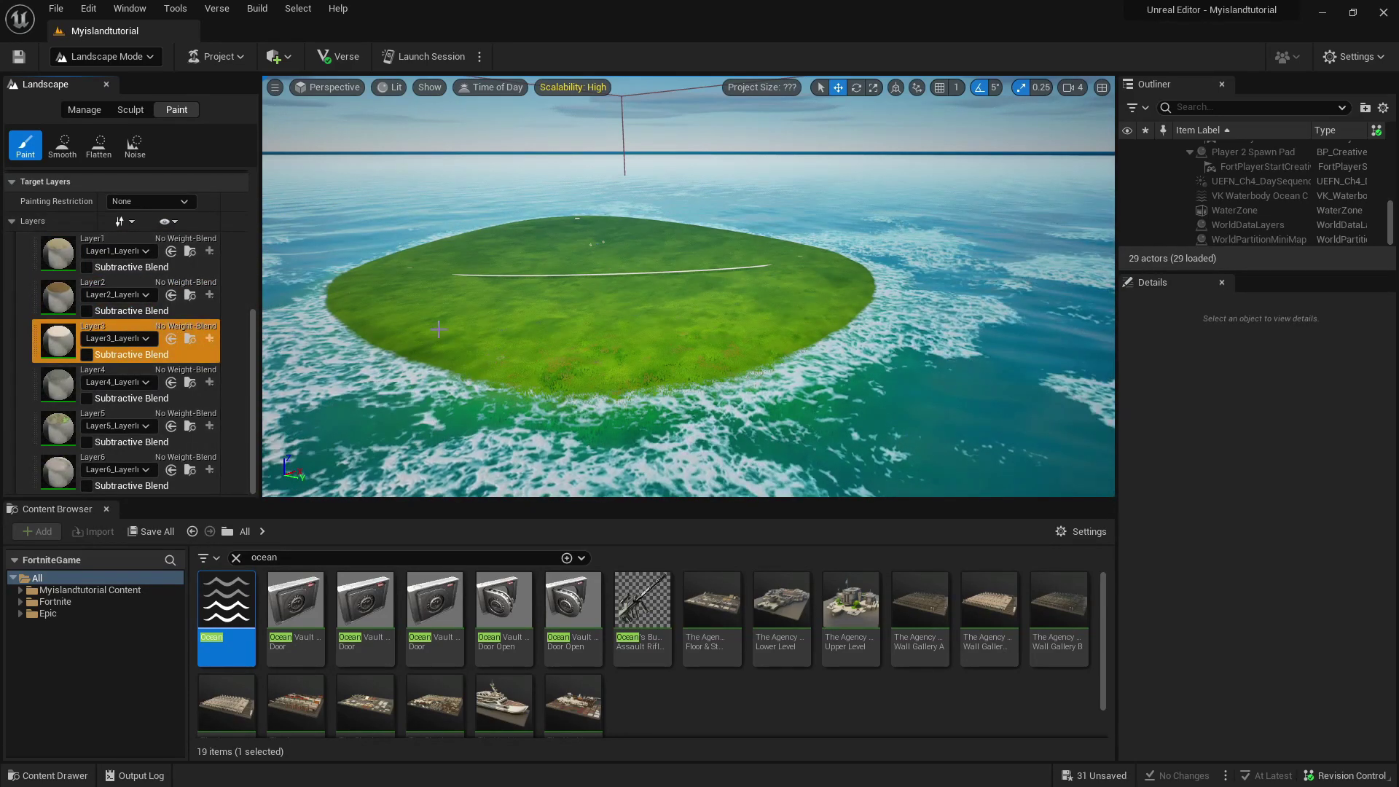
pyautogui.scroll(5, 146, 303)
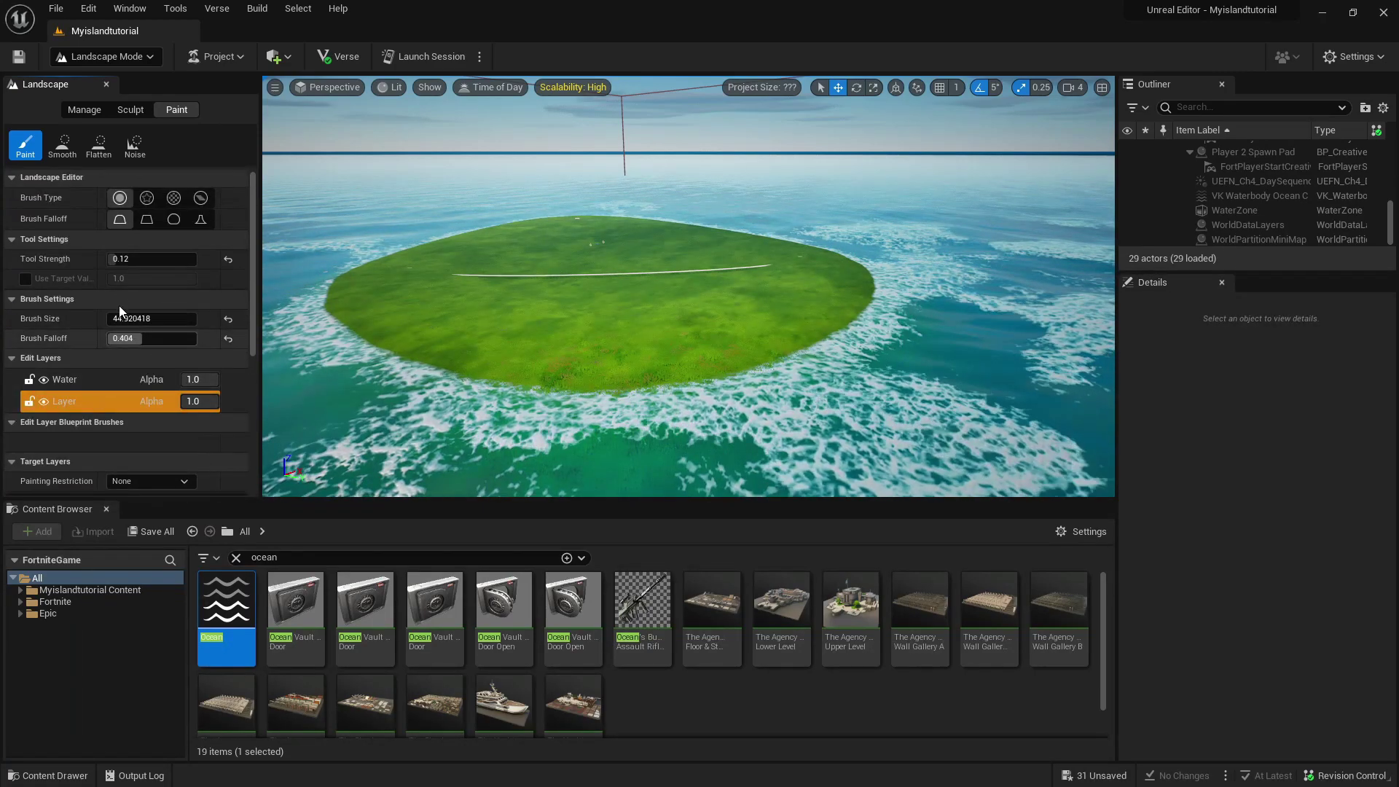
pyautogui.scroll(1, 108, 269)
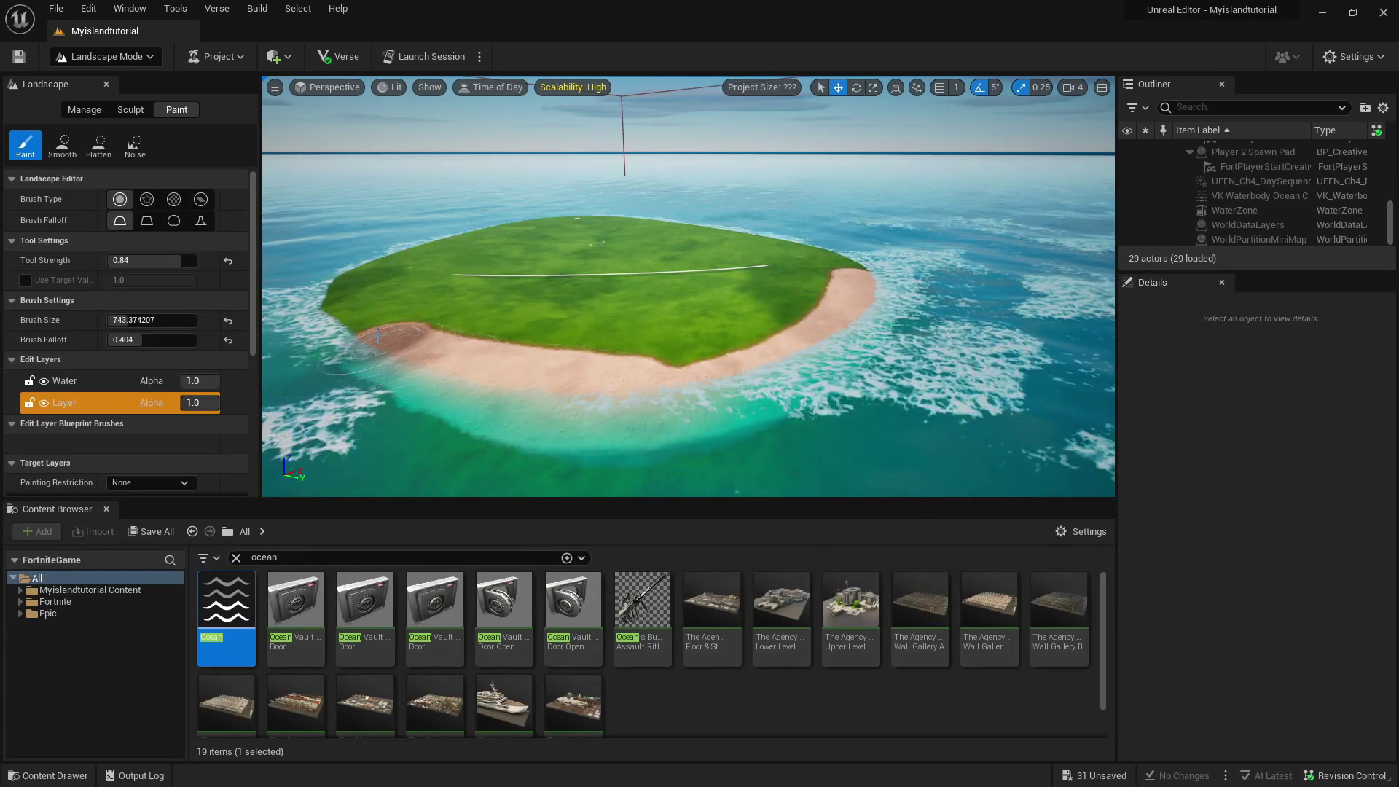
# Continue the painted sand band around the remaining shoreline until it encircles the grass.
pyautogui.moveTo(603, 324); pyautogui.dragTo(838, 274, button='right')
pyautogui.moveTo(591, 294); pyautogui.dragTo(590, 281, button='right')
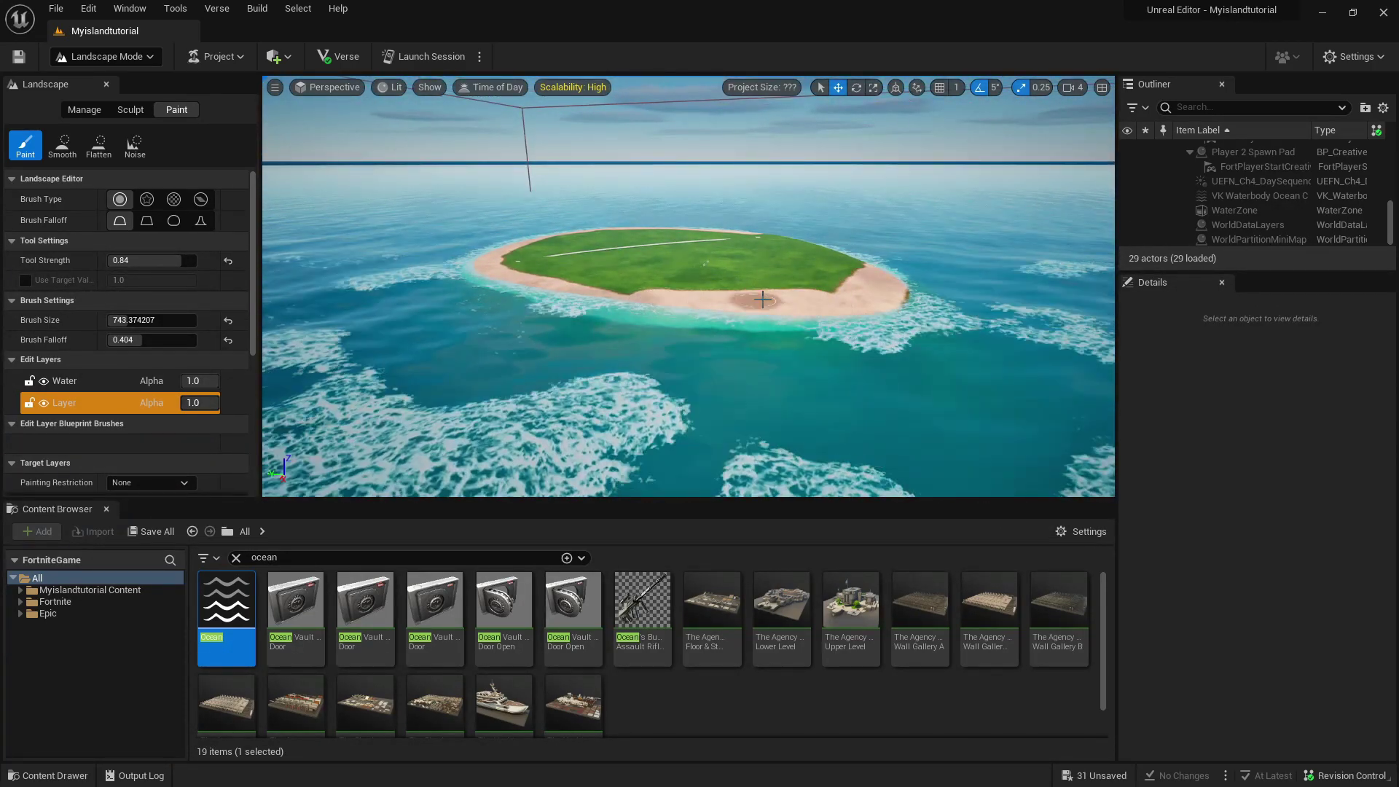
pyautogui.moveTo(688, 285); pyautogui.dragTo(542, 343, button='right')
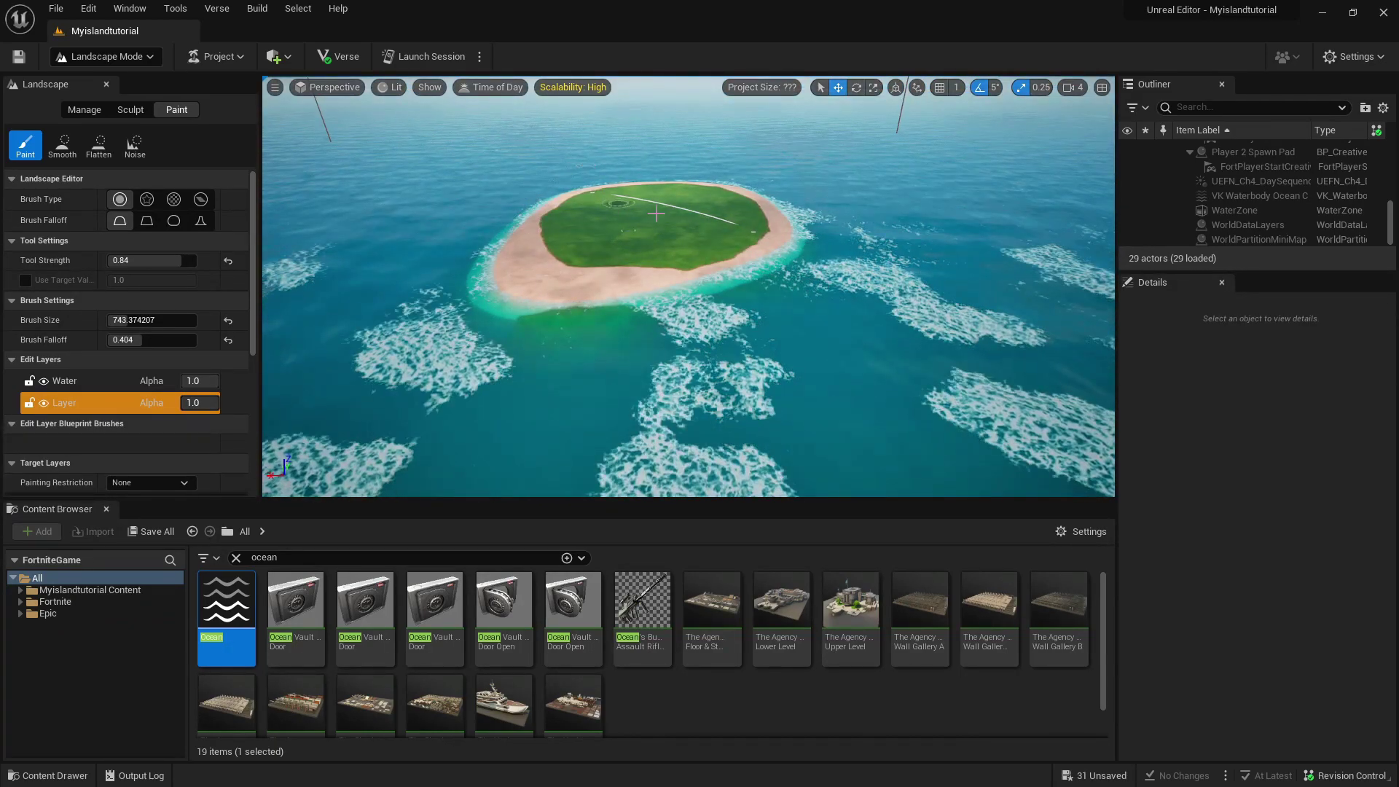
pyautogui.moveTo(702, 230); pyautogui.dragTo(641, 197, button='right')
pyautogui.moveTo(688, 285); pyautogui.dragTo(921, 386, button='right')
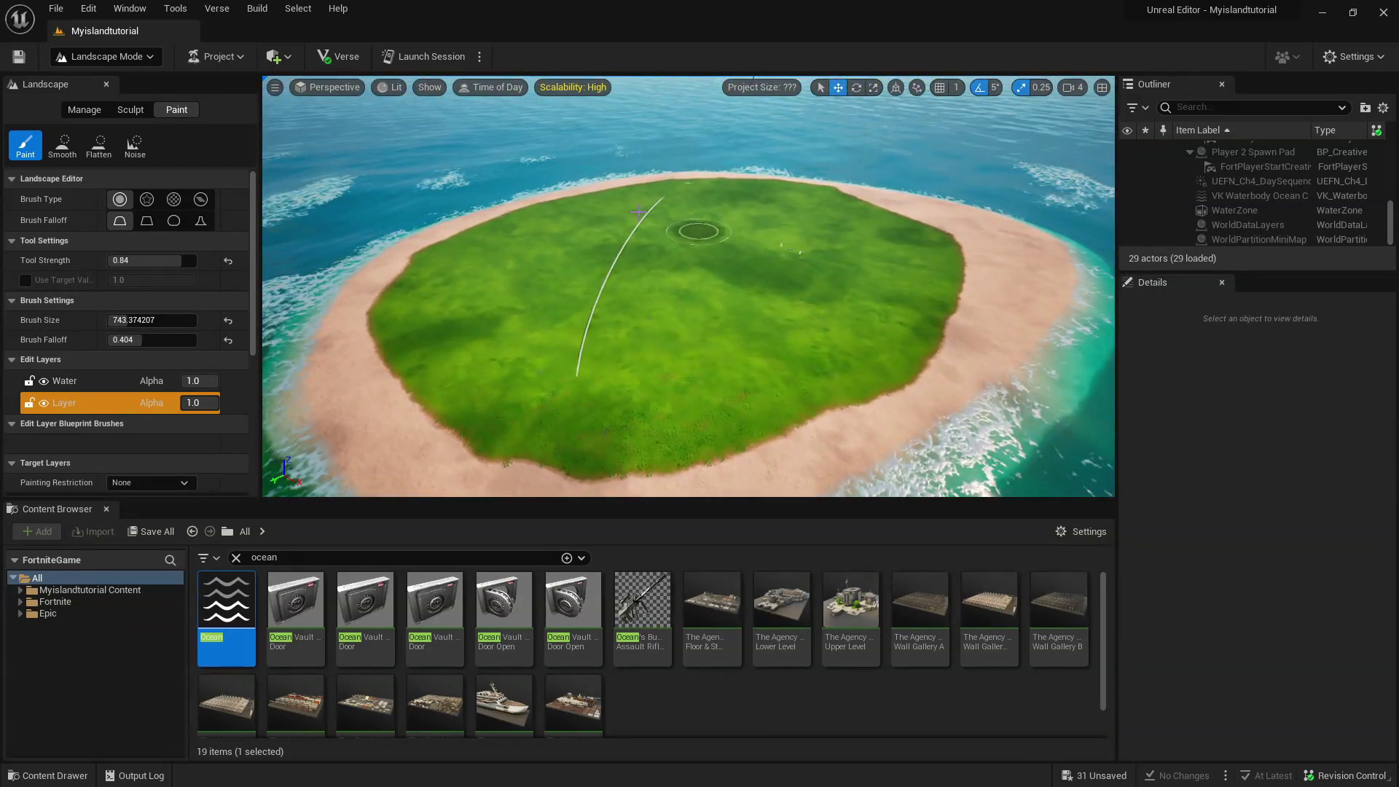
# Set the landscape Sculpt tool to strength 0.924 and brush size about 1111, then try a raising stroke on the grass and undo it.
pyautogui.click(131, 110)
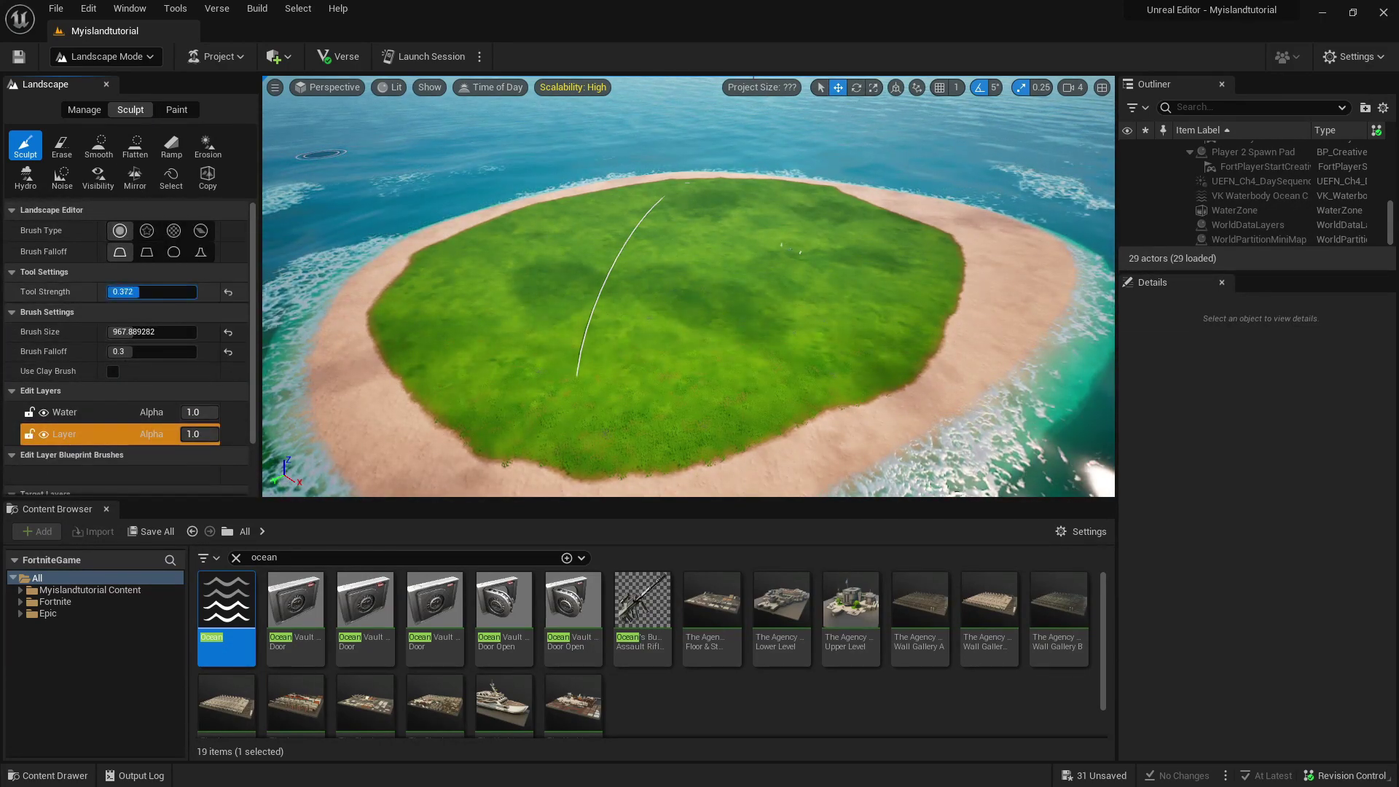
pyautogui.moveTo(162, 292); pyautogui.dragTo(189, 291)
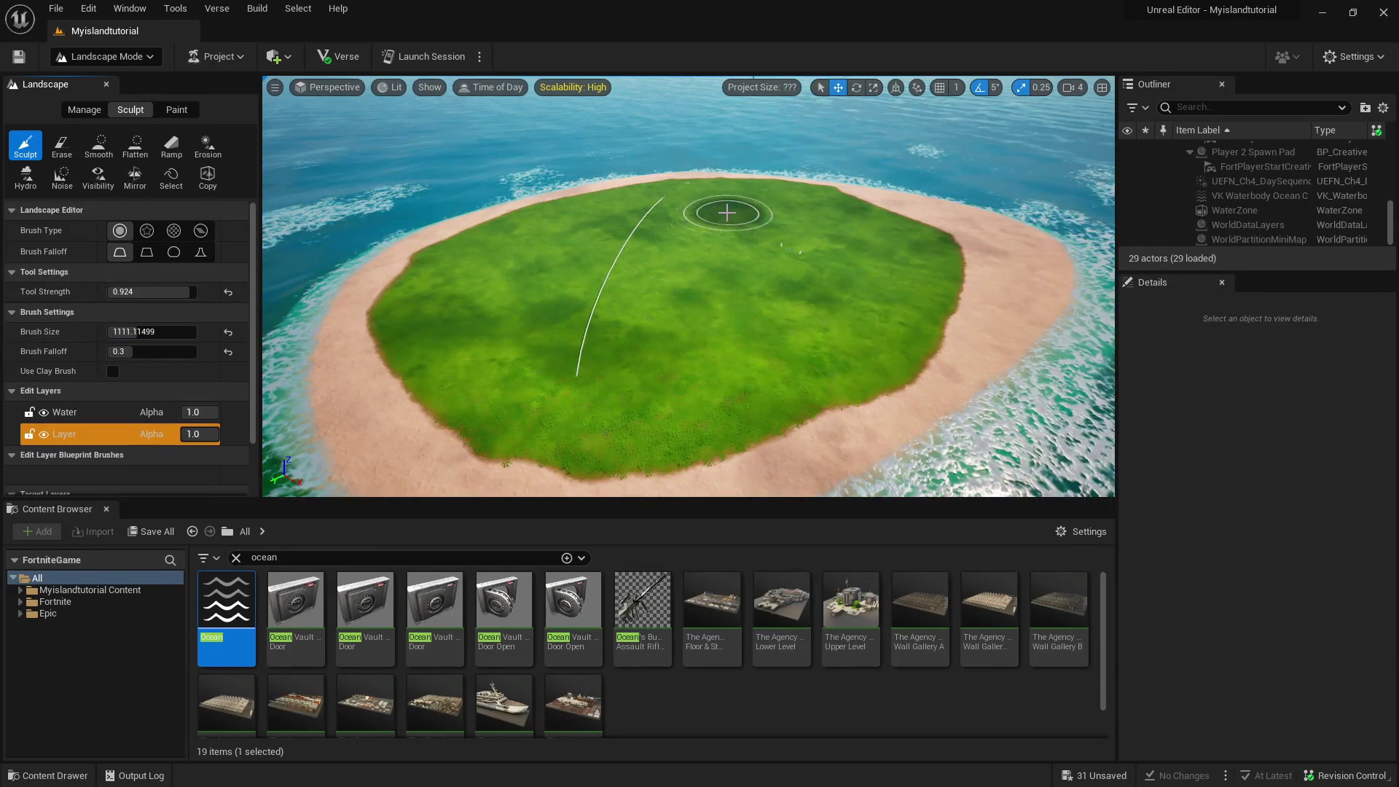
pyautogui.moveTo(719, 226); pyautogui.dragTo(802, 255)
pyautogui.hotkey('ctrl', 'z')
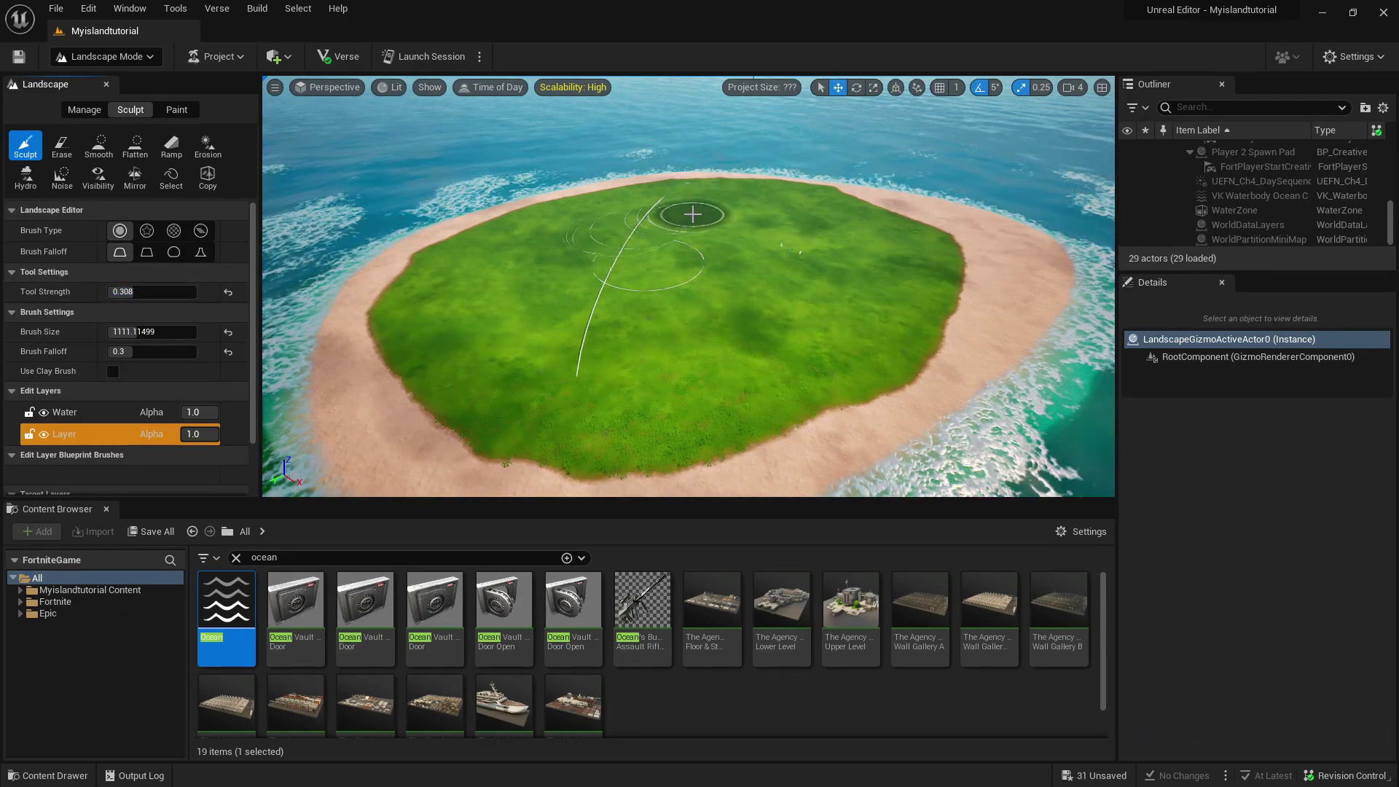
# Sculpt steep rocky hills in the middle of the island and lower mounds across the grass with tool strength 0.308.
pyautogui.moveTo(686, 226)
pyautogui.mouseDown()
pyautogui.moveTo(729, 255)
pyautogui.moveTo(736, 244)
pyautogui.moveTo(649, 281)
pyautogui.mouseUp()
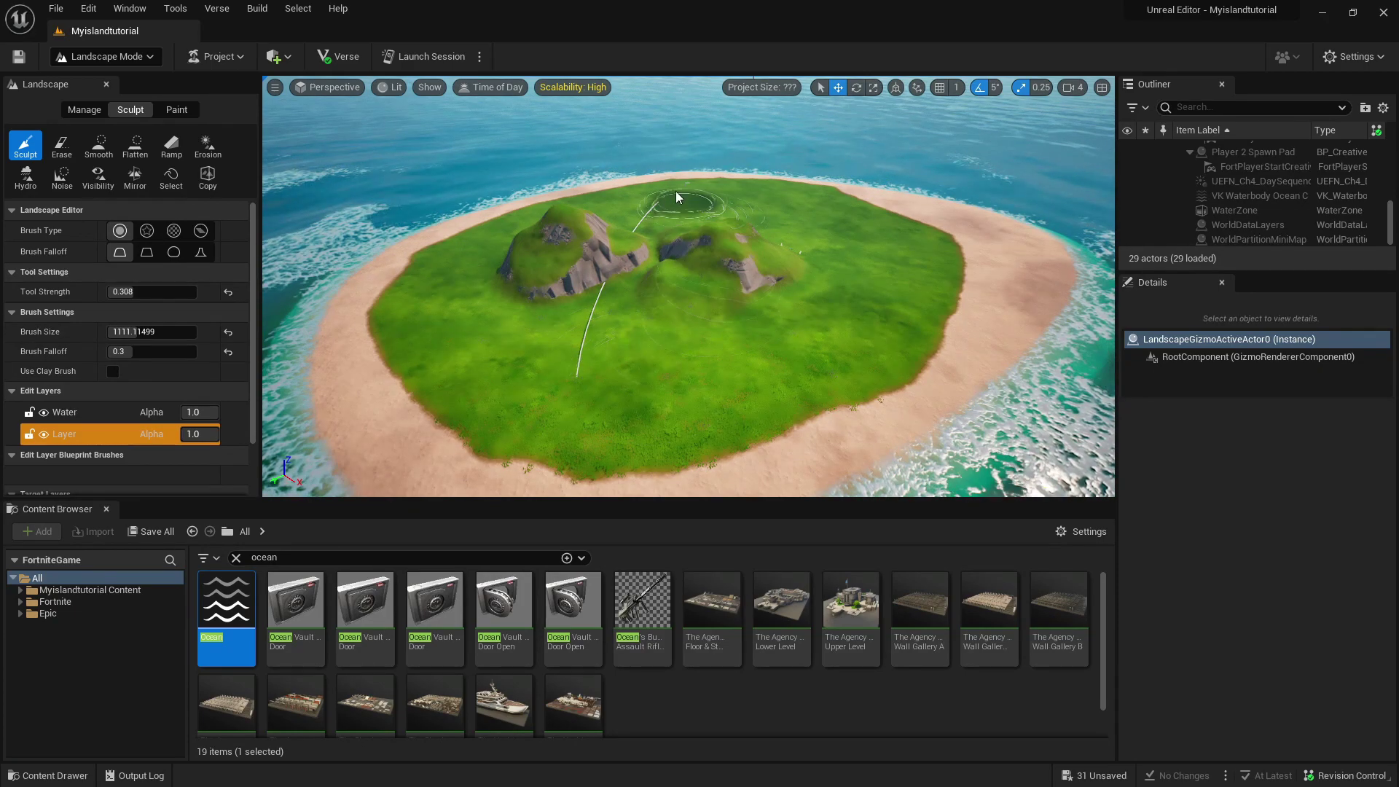
pyautogui.moveTo(832, 248)
pyautogui.mouseDown()
pyautogui.moveTo(704, 357)
pyautogui.moveTo(634, 386)
pyautogui.moveTo(619, 361)
pyautogui.moveTo(453, 358)
pyautogui.mouseUp()
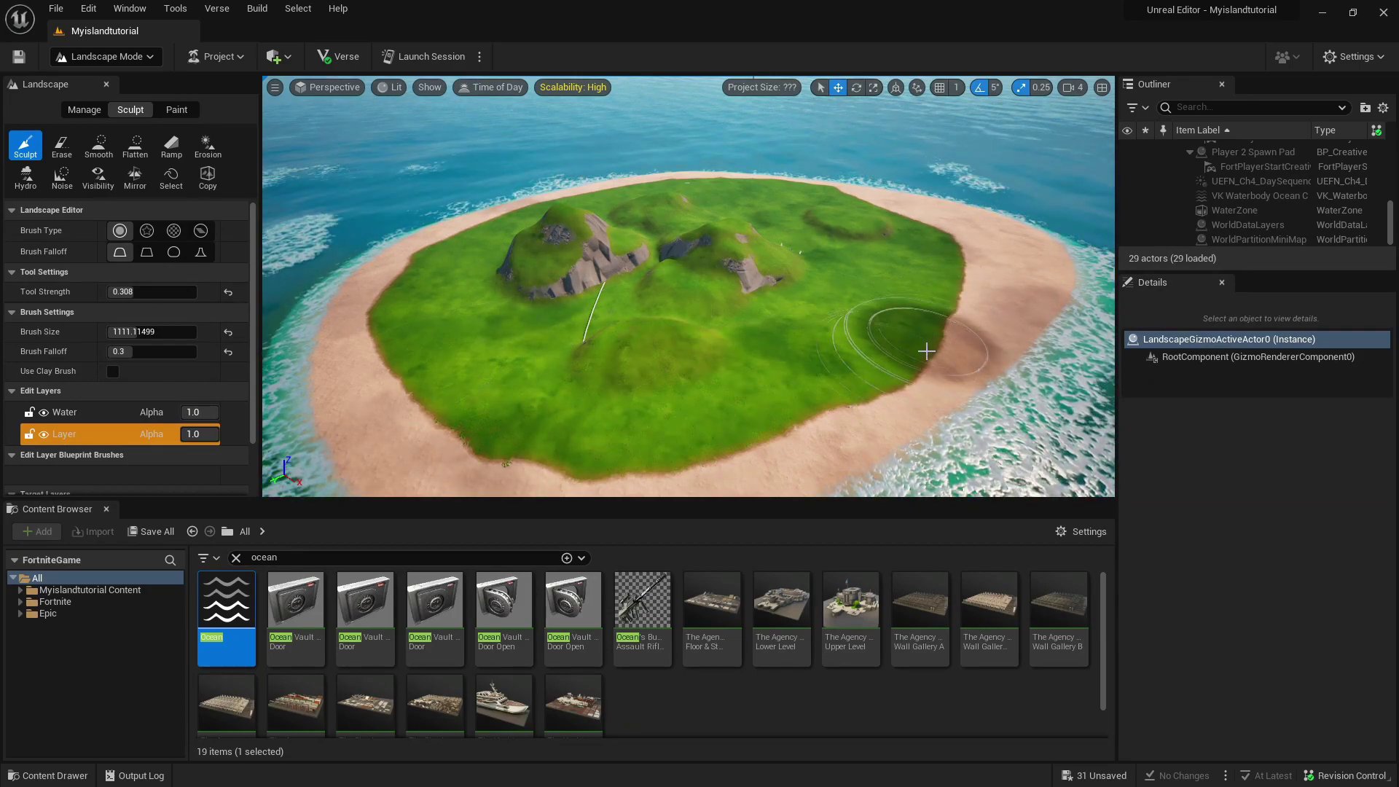
pyautogui.moveTo(909, 314); pyautogui.dragTo(802, 314, button='right')
pyautogui.press('w')
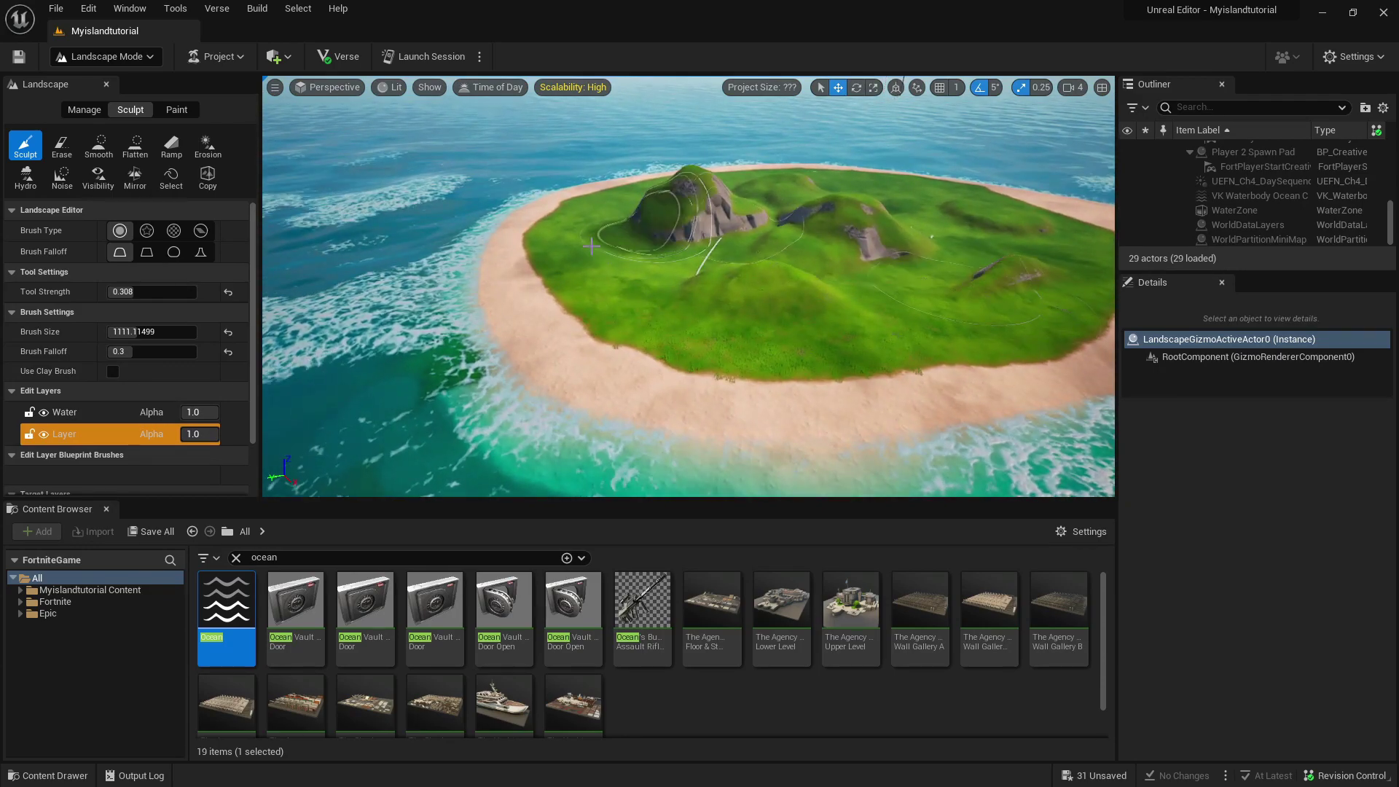
pyautogui.press('a')
pyautogui.moveTo(522, 246)
pyautogui.mouseDown(button='right')
pyautogui.moveTo(685, 226)
pyautogui.moveTo(772, 277)
pyautogui.moveTo(809, 247)
pyautogui.mouseUp(button='right')
pyautogui.press('s')
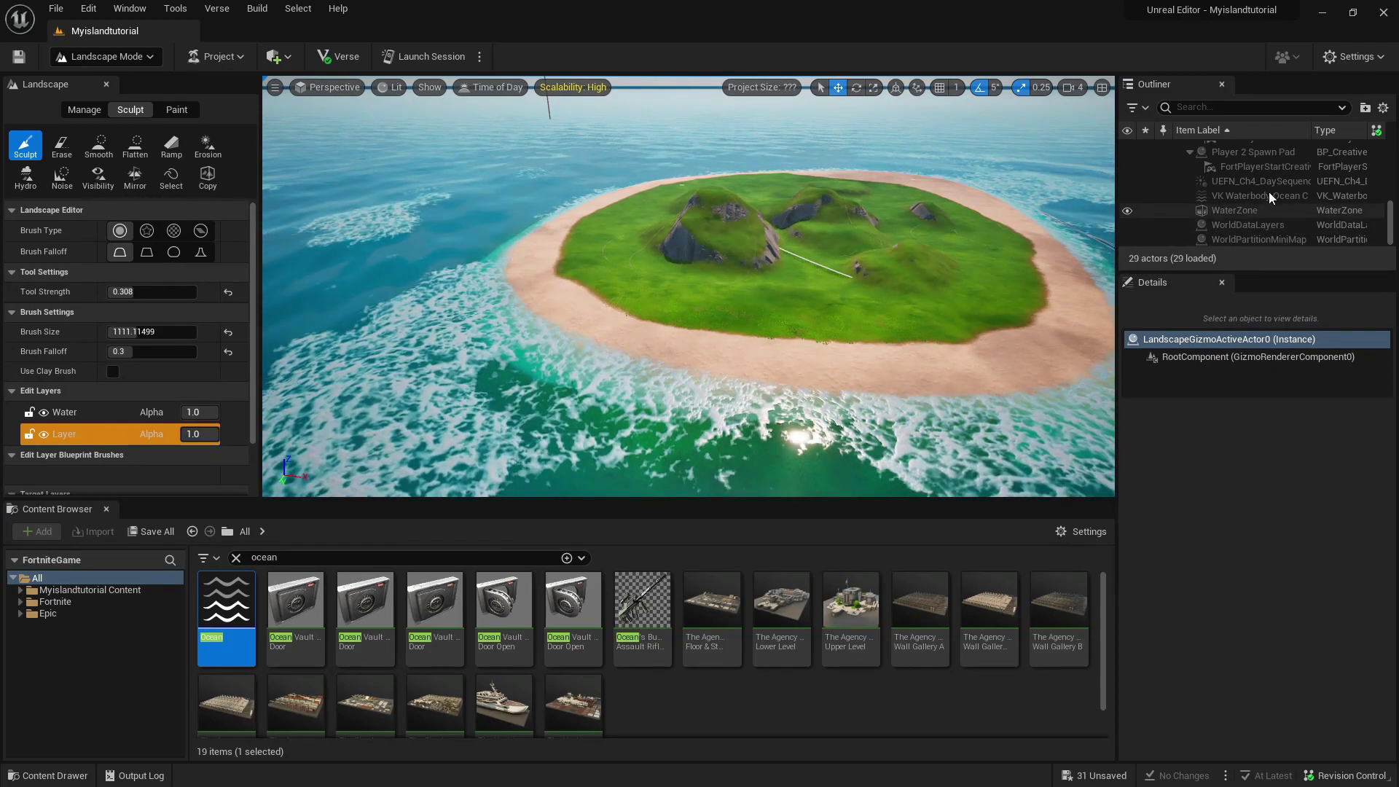
# In Selection mode, pull a side spline point of VK Waterbody Ocean C outward to about X 232, Y 6889.
pyautogui.scroll(8, 1270, 190)
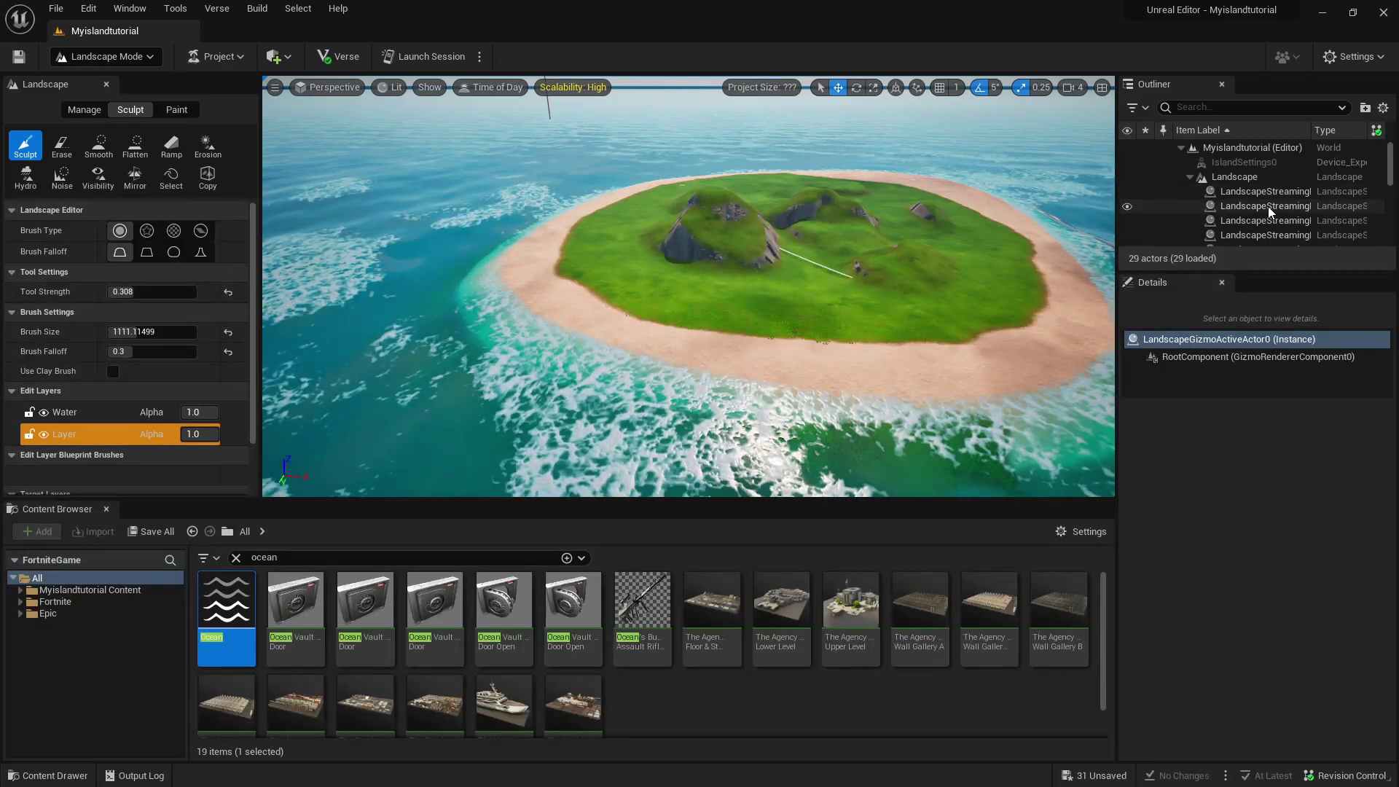
pyautogui.scroll(-6, 1268, 209)
pyautogui.click(85, 59)
pyautogui.click(90, 77)
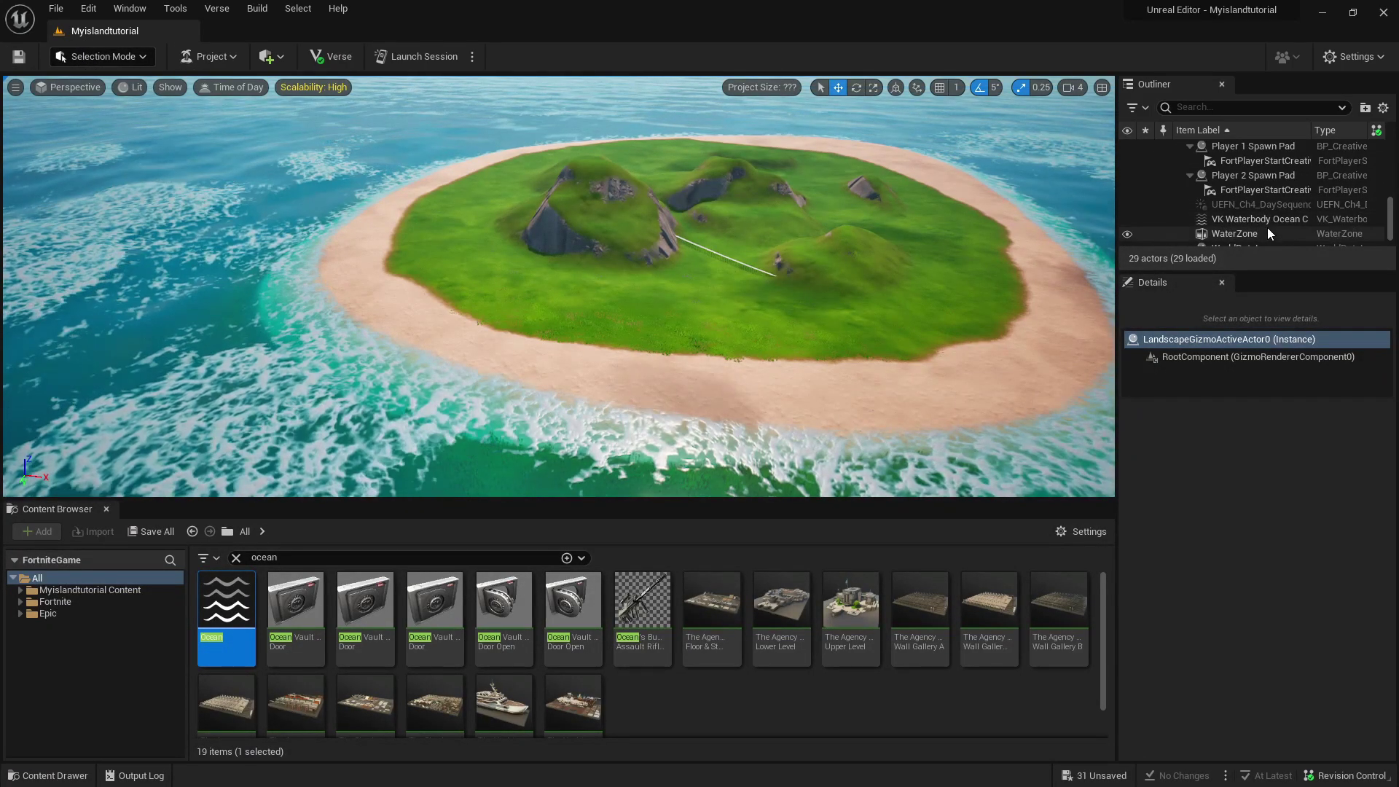
pyautogui.click(1257, 219)
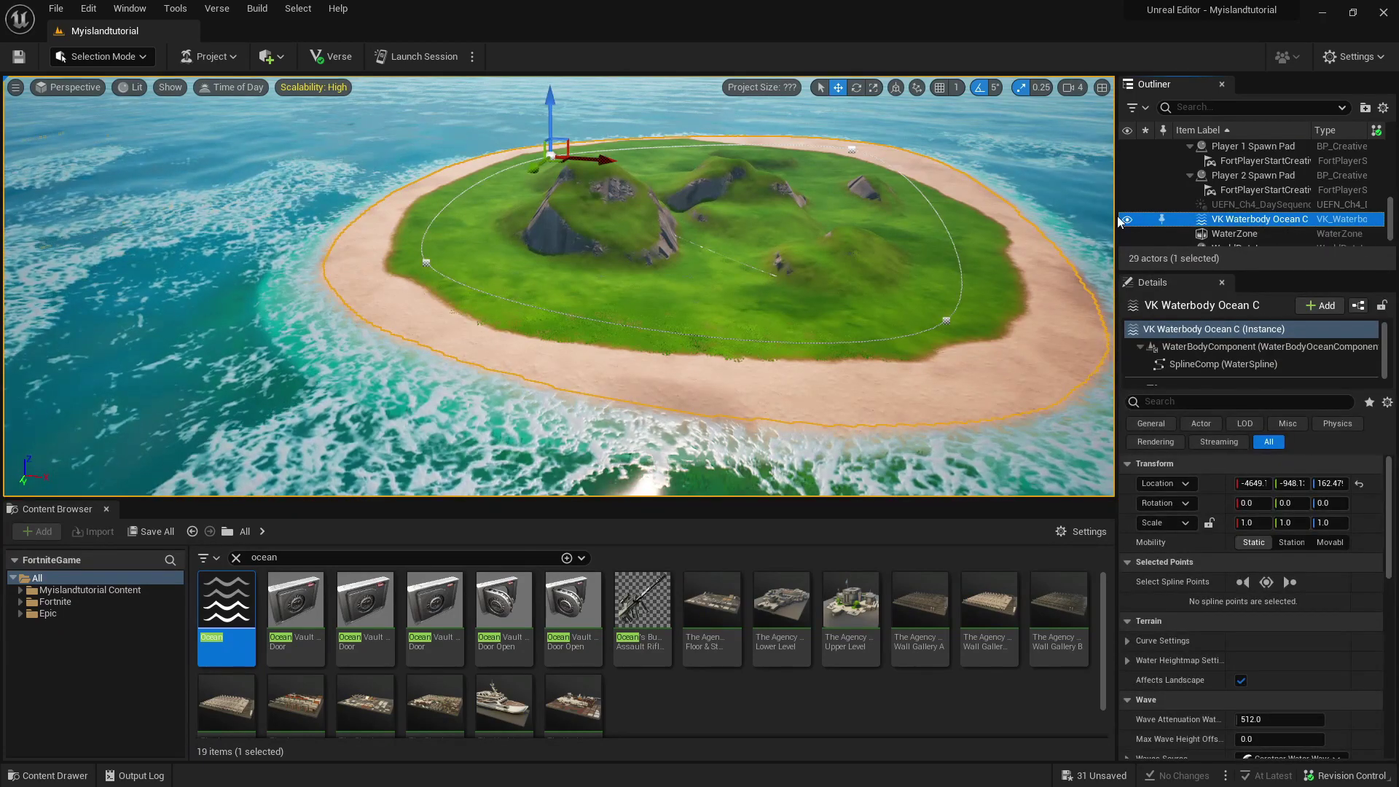
pyautogui.click(427, 264)
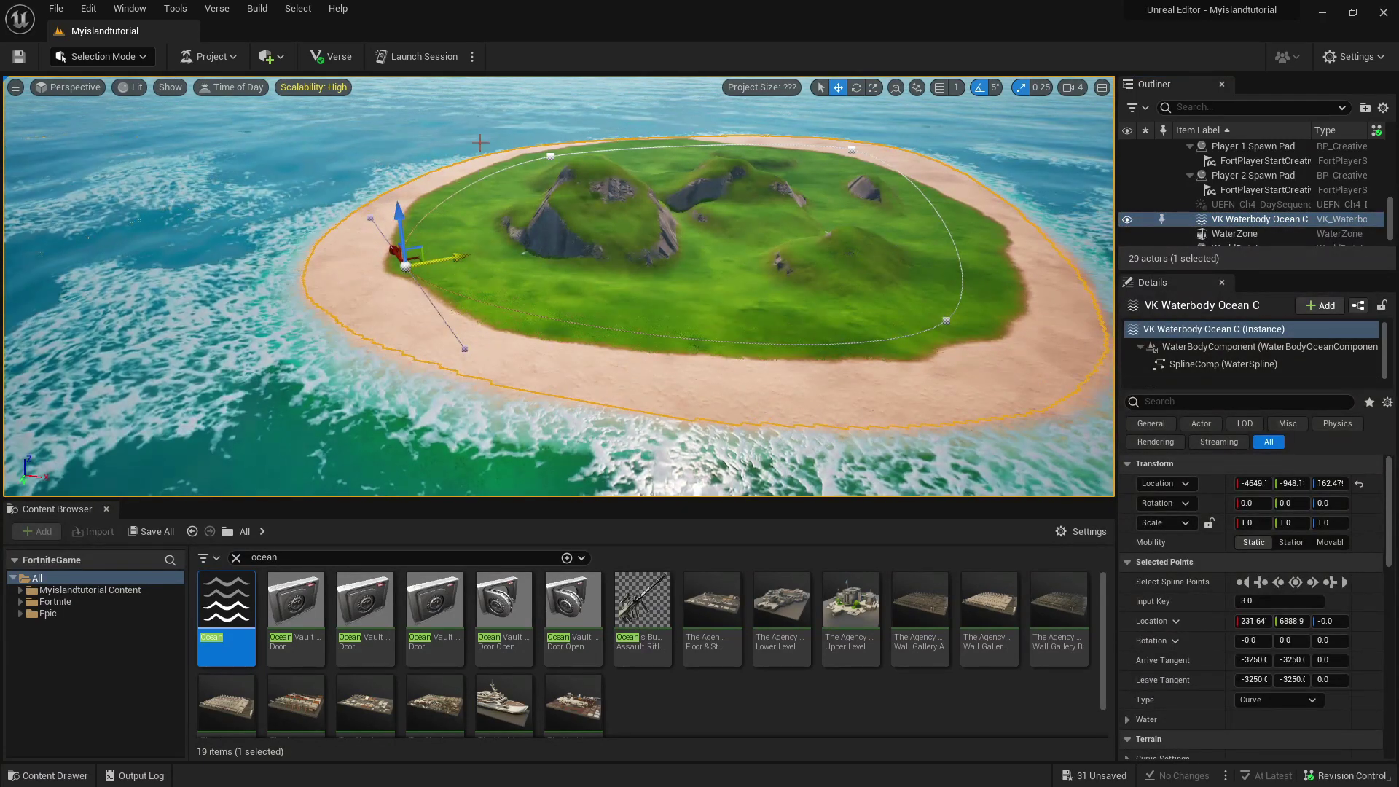
# Return to Landscape mode and soften the steep rocky hills with the Smooth tool.
pyautogui.click(85, 63)
pyautogui.click(88, 93)
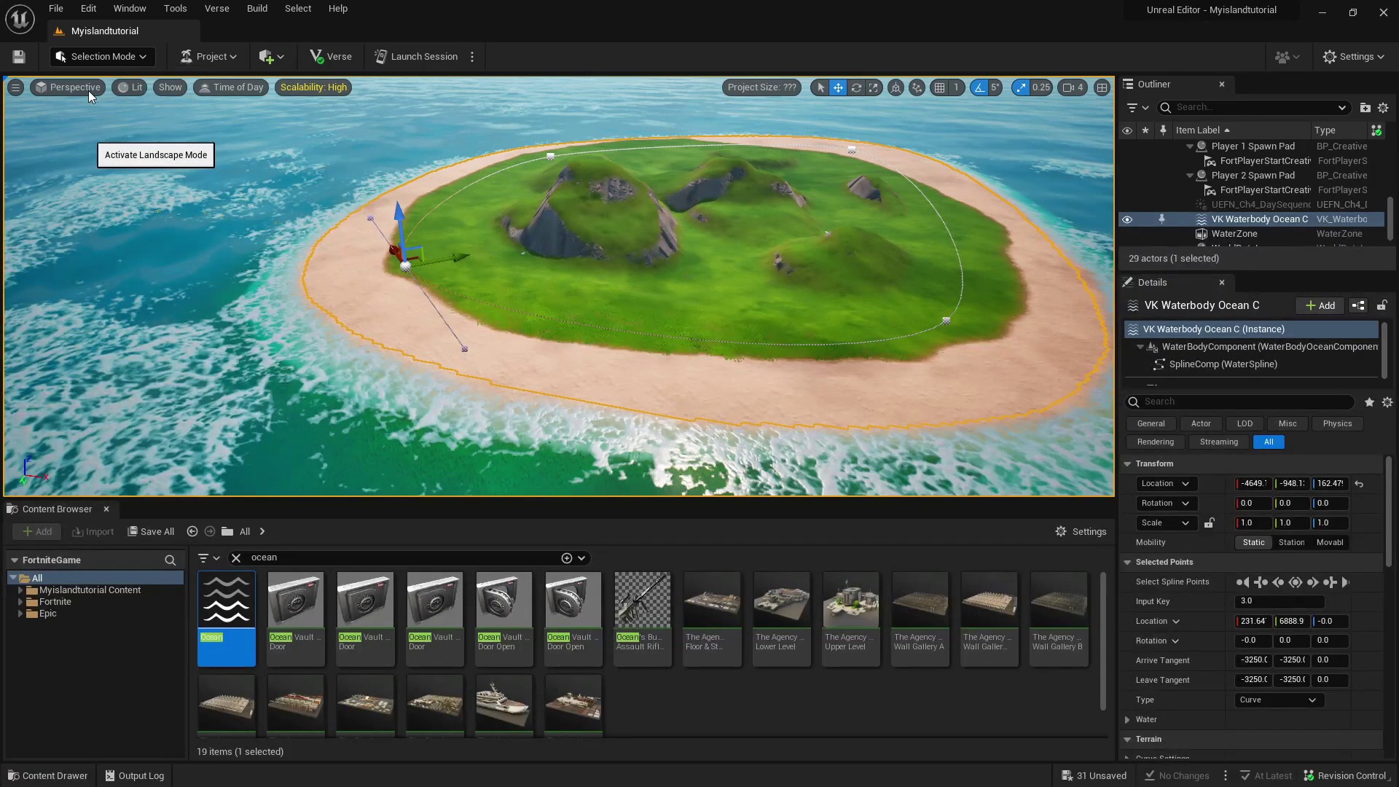
pyautogui.hotkey('shift', '2')
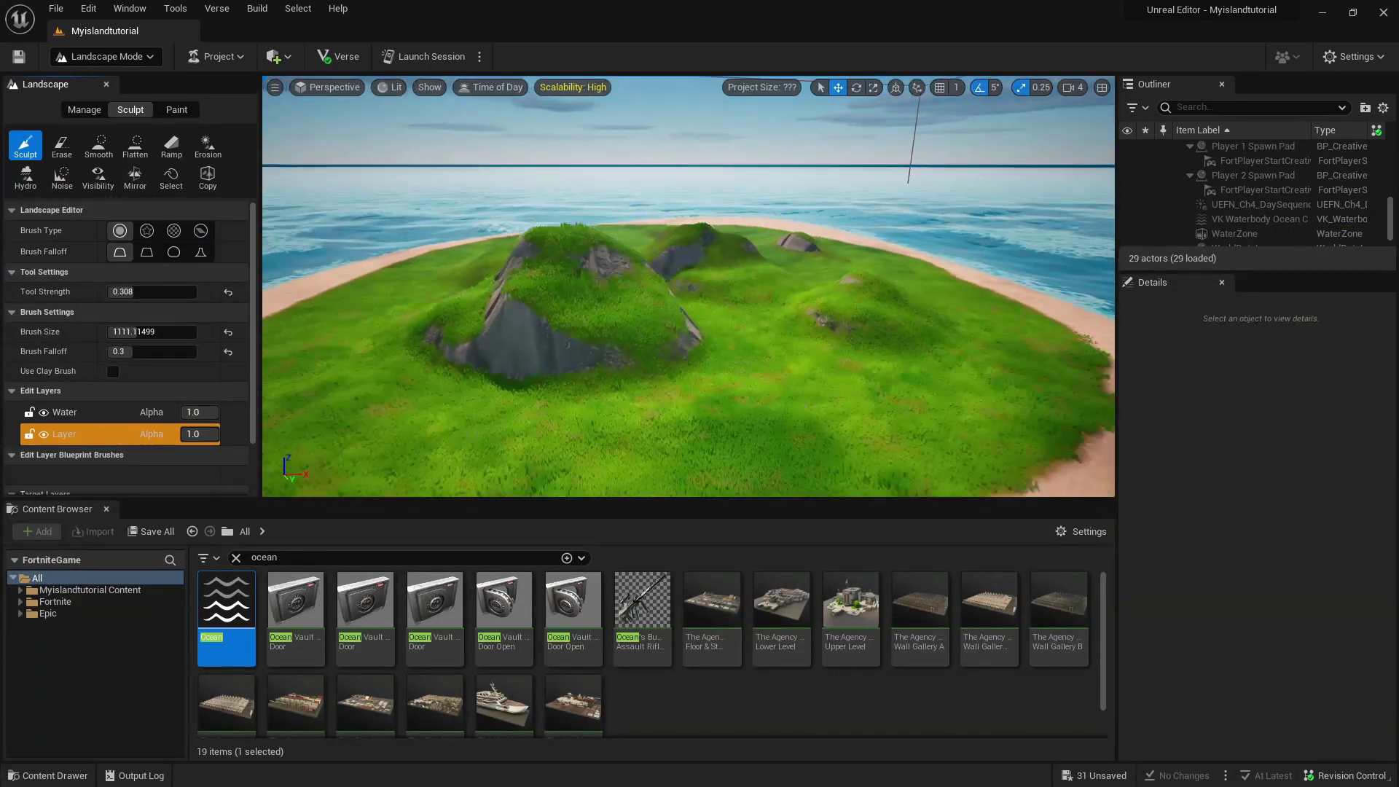
pyautogui.press('w')
pyautogui.moveTo(688, 286); pyautogui.dragTo(761, 279, button='right')
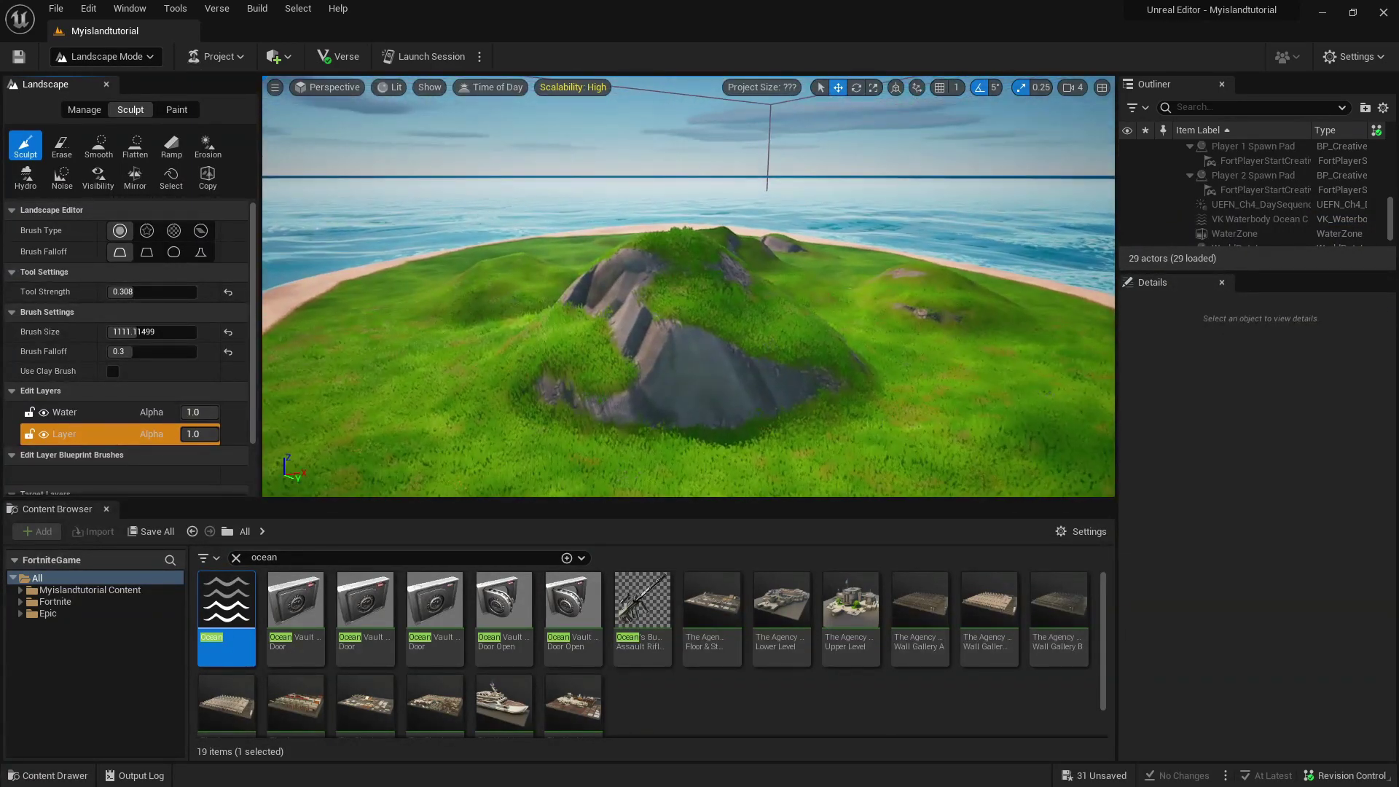
pyautogui.click(100, 149)
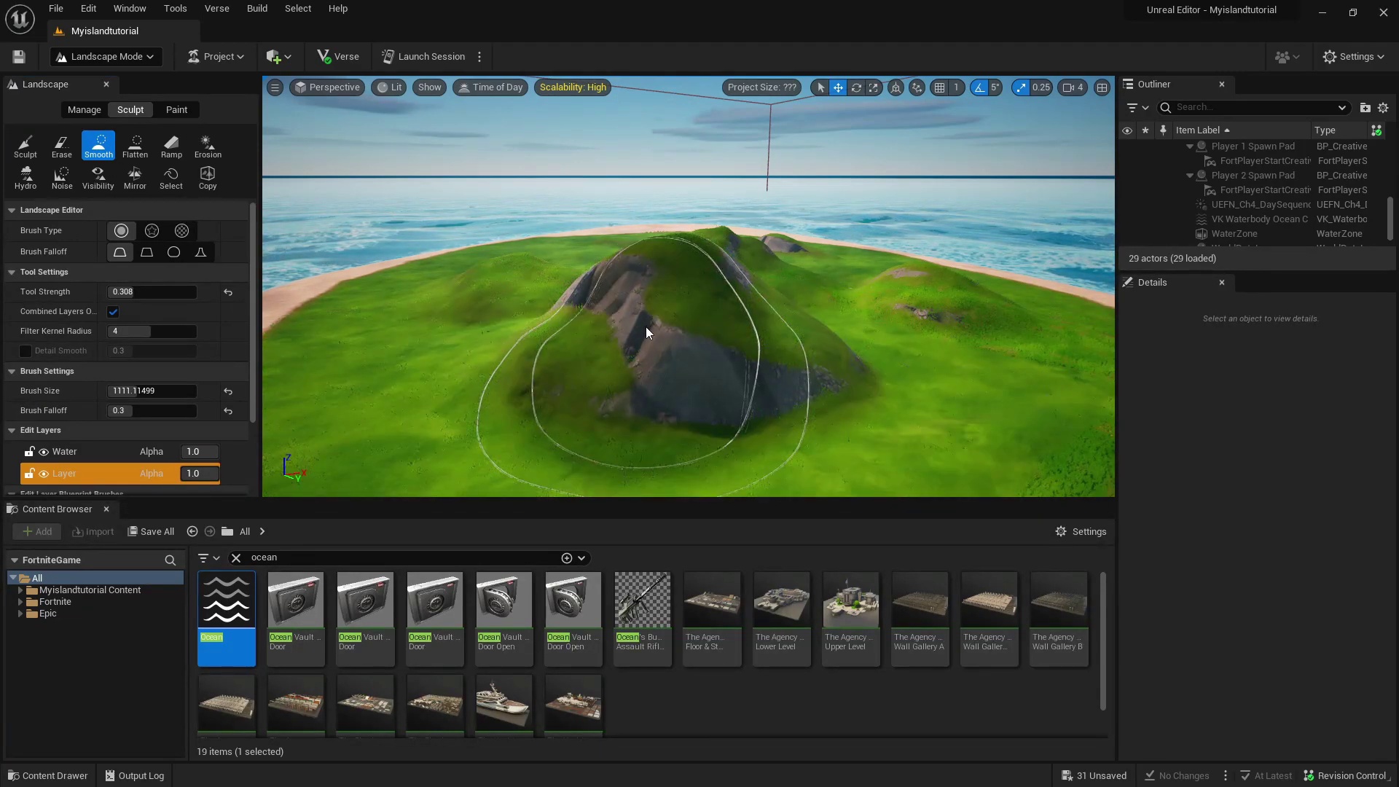
pyautogui.moveTo(646, 295)
pyautogui.mouseDown()
pyautogui.moveTo(709, 340)
pyautogui.moveTo(731, 288)
pyautogui.moveTo(724, 344)
pyautogui.moveTo(691, 279)
pyautogui.moveTo(551, 310)
pyautogui.moveTo(888, 325)
pyautogui.mouseUp()
pyautogui.press('d')
pyautogui.moveTo(889, 325); pyautogui.dragTo(747, 321, button='right')
pyautogui.moveTo(747, 322)
pyautogui.mouseDown()
pyautogui.moveTo(390, 309)
pyautogui.moveTo(511, 274)
pyautogui.moveTo(634, 309)
pyautogui.mouseUp()
pyautogui.moveTo(689, 242)
pyautogui.mouseDown(button='right')
pyautogui.moveTo(583, 233)
pyautogui.moveTo(722, 252)
pyautogui.moveTo(816, 292)
pyautogui.moveTo(729, 253)
pyautogui.moveTo(761, 236)
pyautogui.mouseUp(button='right')
pyautogui.press('s')
pyautogui.press('w')
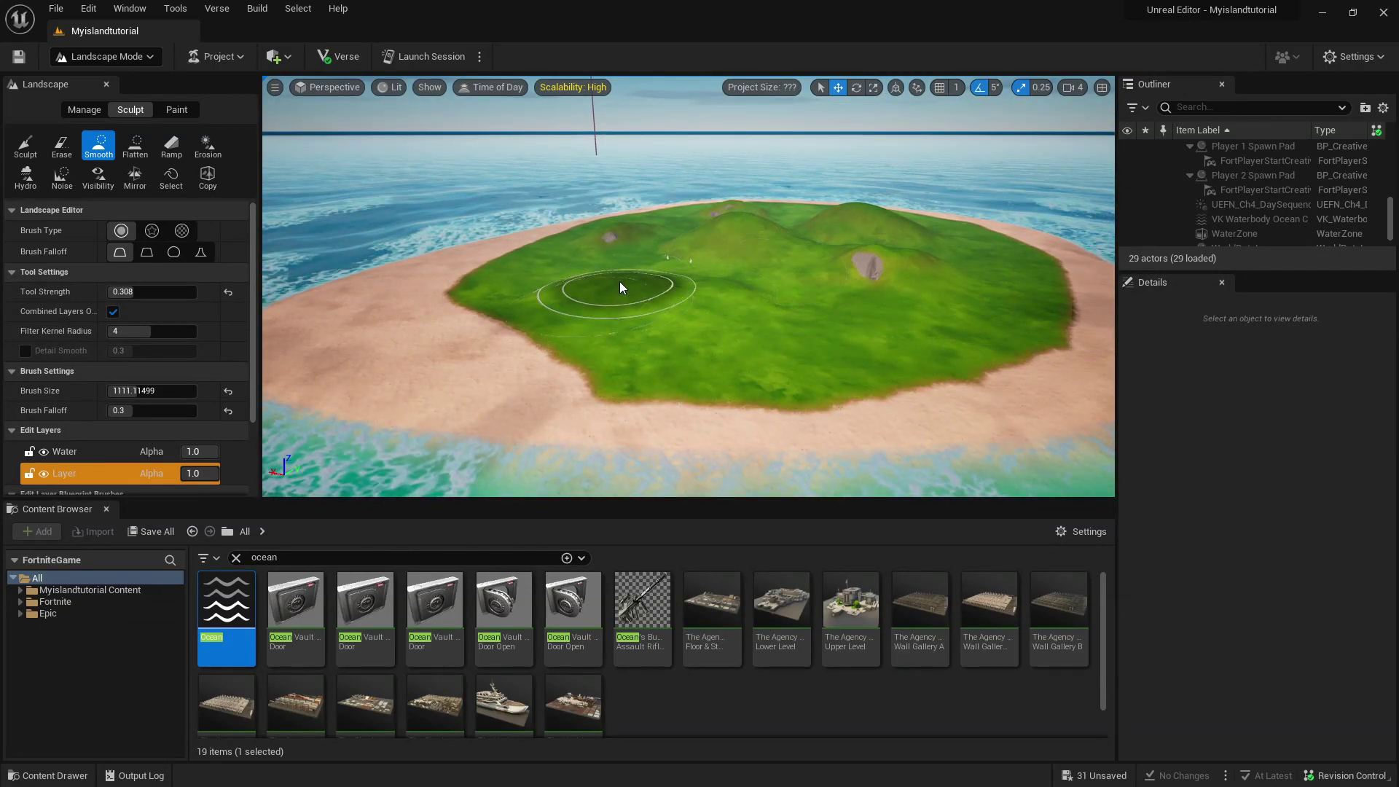
# Examine the smoothed island's hills and beach from different angles and distances.
pyautogui.press('a')
pyautogui.moveTo(911, 290)
pyautogui.mouseDown(button='right')
pyautogui.moveTo(1035, 259)
pyautogui.moveTo(1035, 310)
pyautogui.moveTo(1068, 324)
pyautogui.moveTo(1013, 306)
pyautogui.moveTo(1035, 364)
pyautogui.moveTo(1020, 266)
pyautogui.mouseUp(button='right')
pyautogui.press('w')
pyautogui.press('s')
pyautogui.press('w')
pyautogui.press('s')
pyautogui.press('w')
pyautogui.press('w')
pyautogui.press('s')
pyautogui.press('w')
pyautogui.press('s')
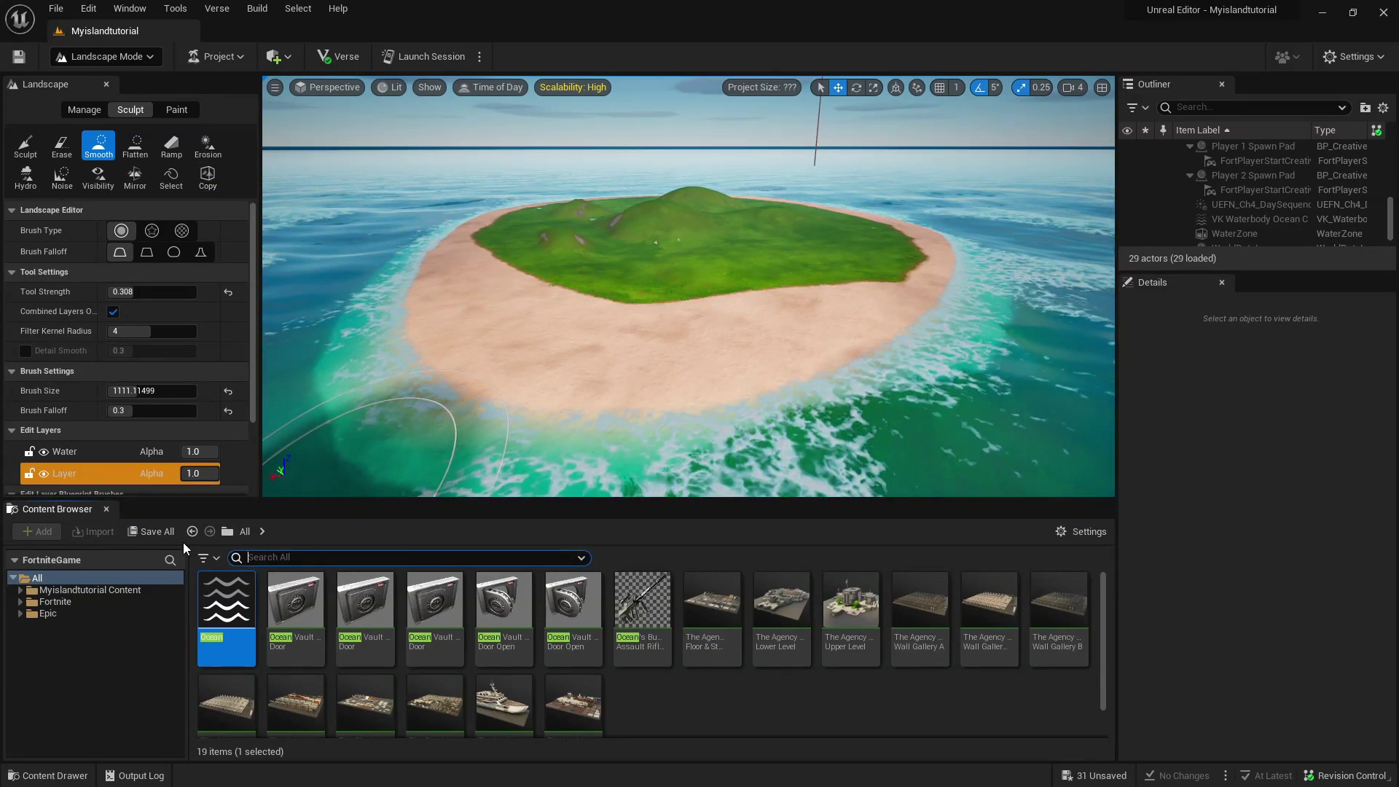
# Replace the content search with "shack" and place the Wood Shanty Sinking Houses on the beach.
pyautogui.press('BackSpace')
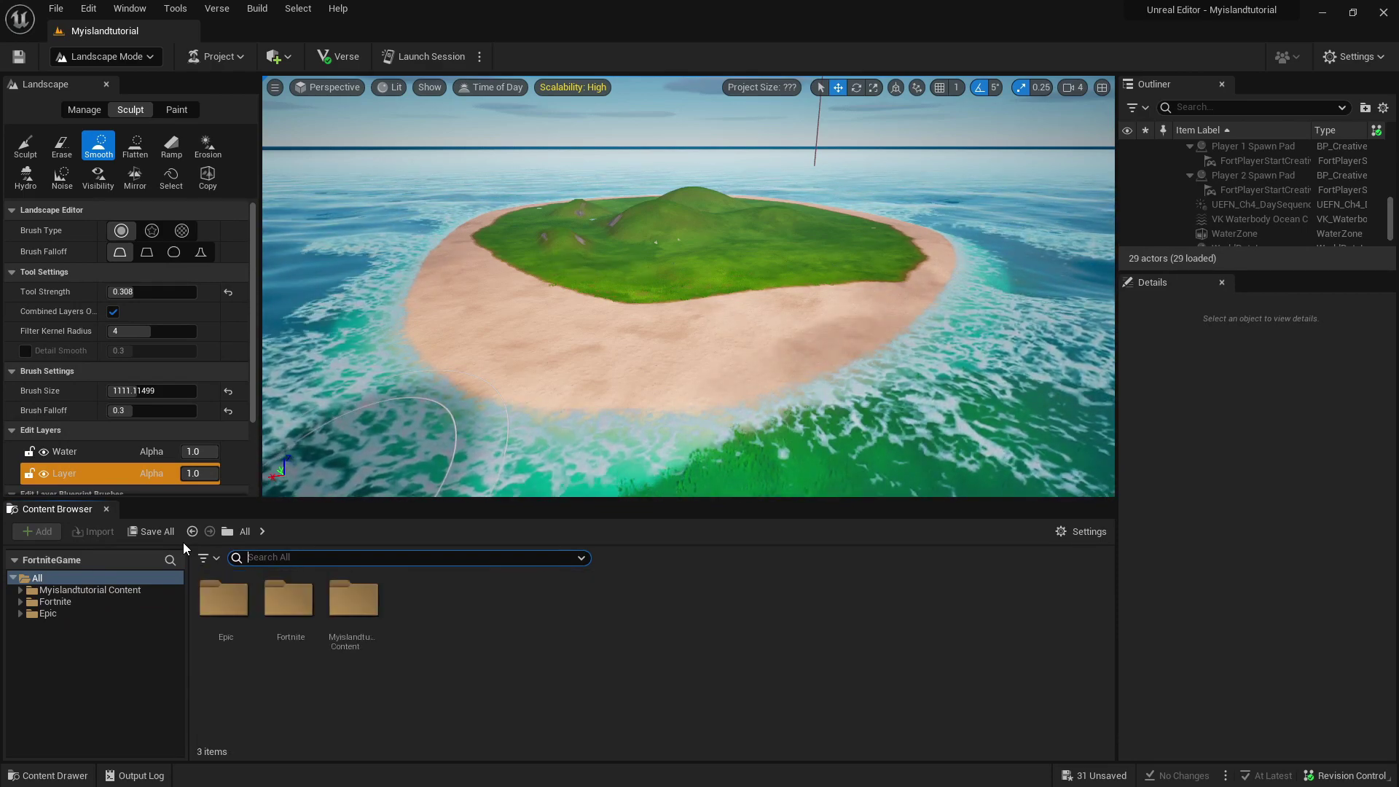
pyautogui.write('shack')
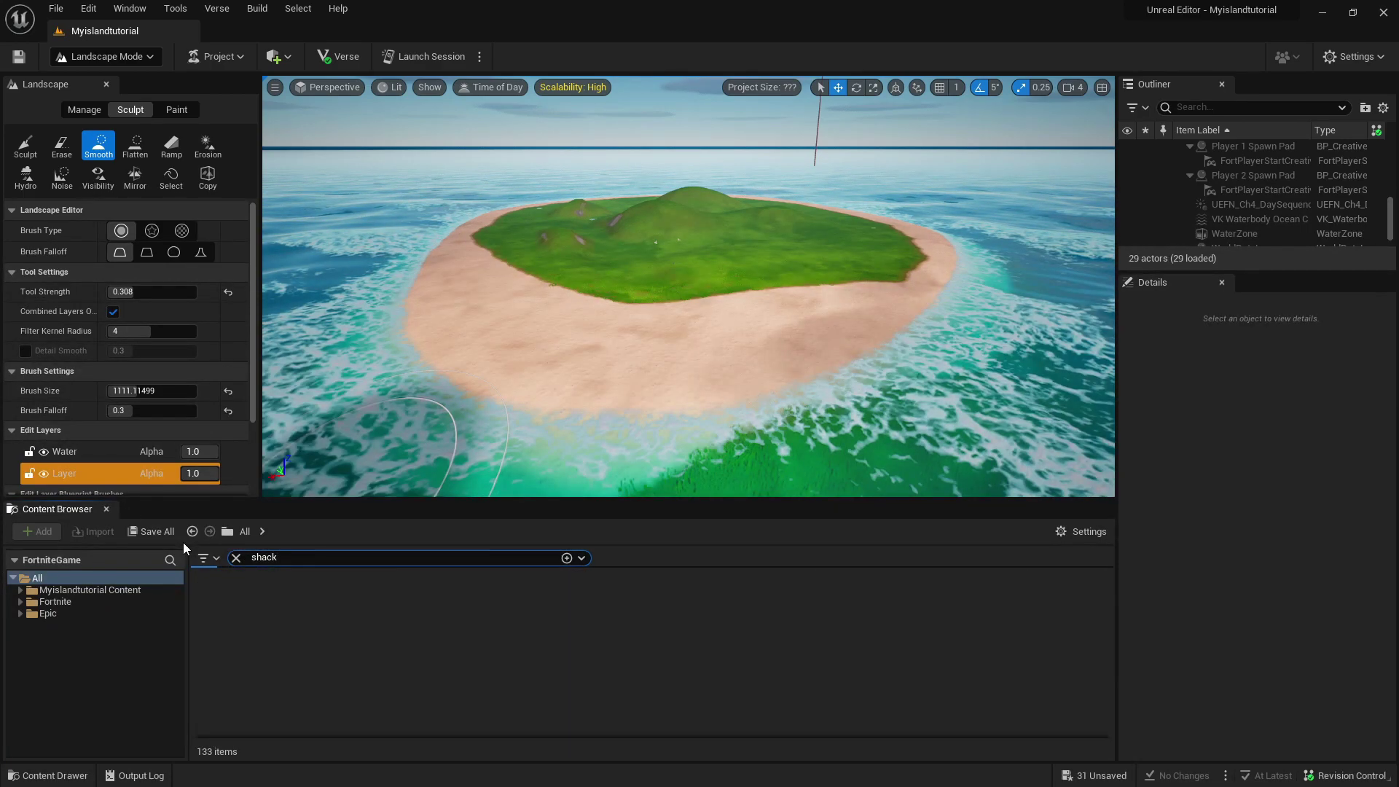
# Switch to Selection mode and undo the placement of the houses.
pyautogui.click(106, 56)
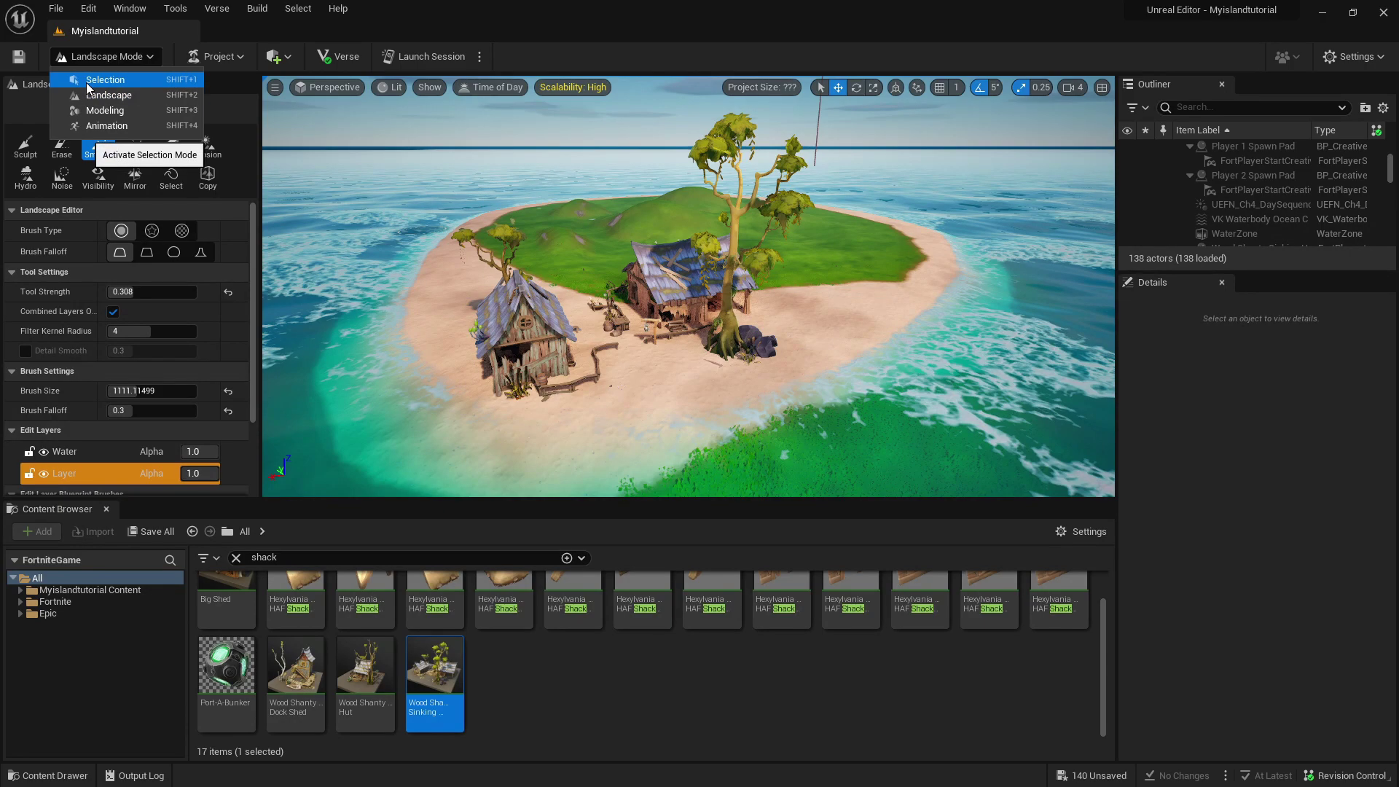
pyautogui.click(104, 80)
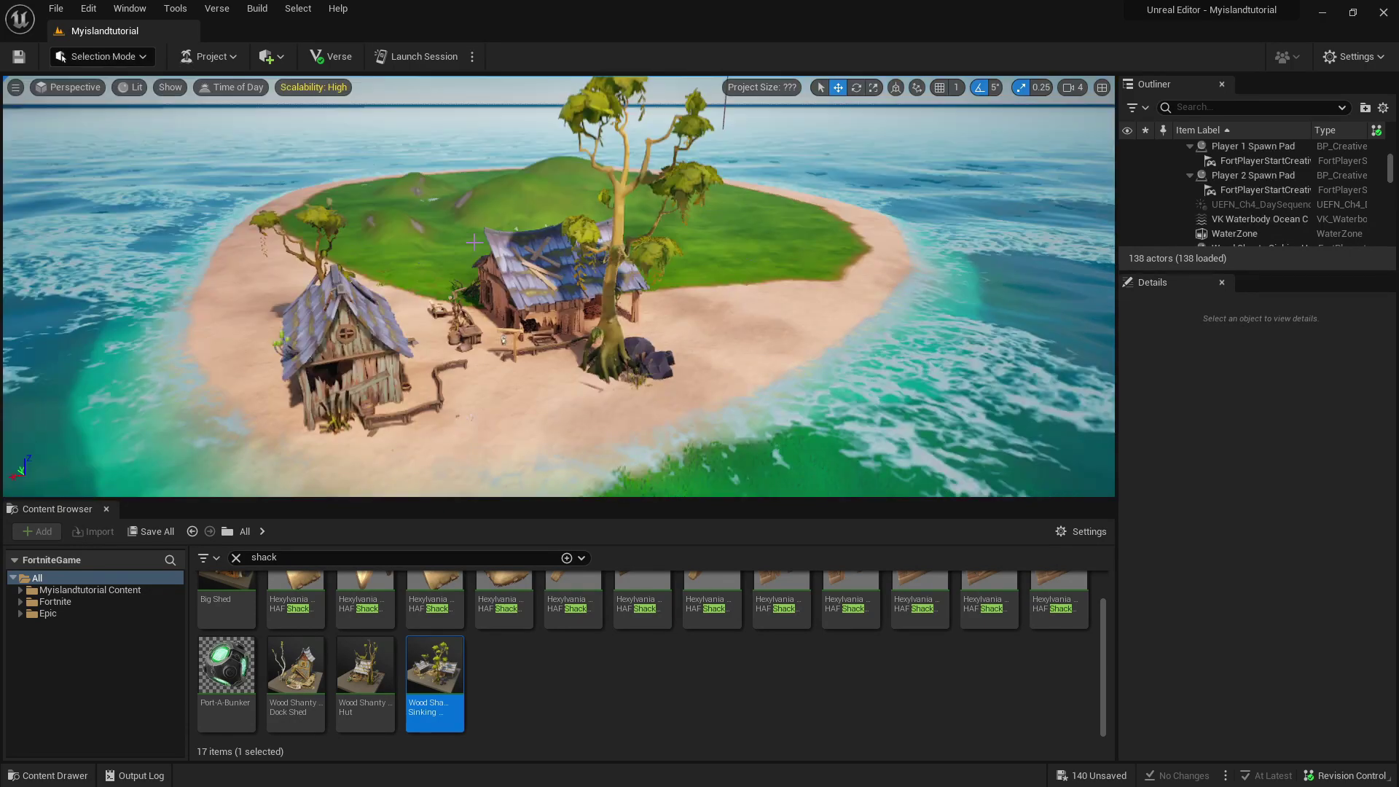
pyautogui.hotkey('ctrl', 'z')
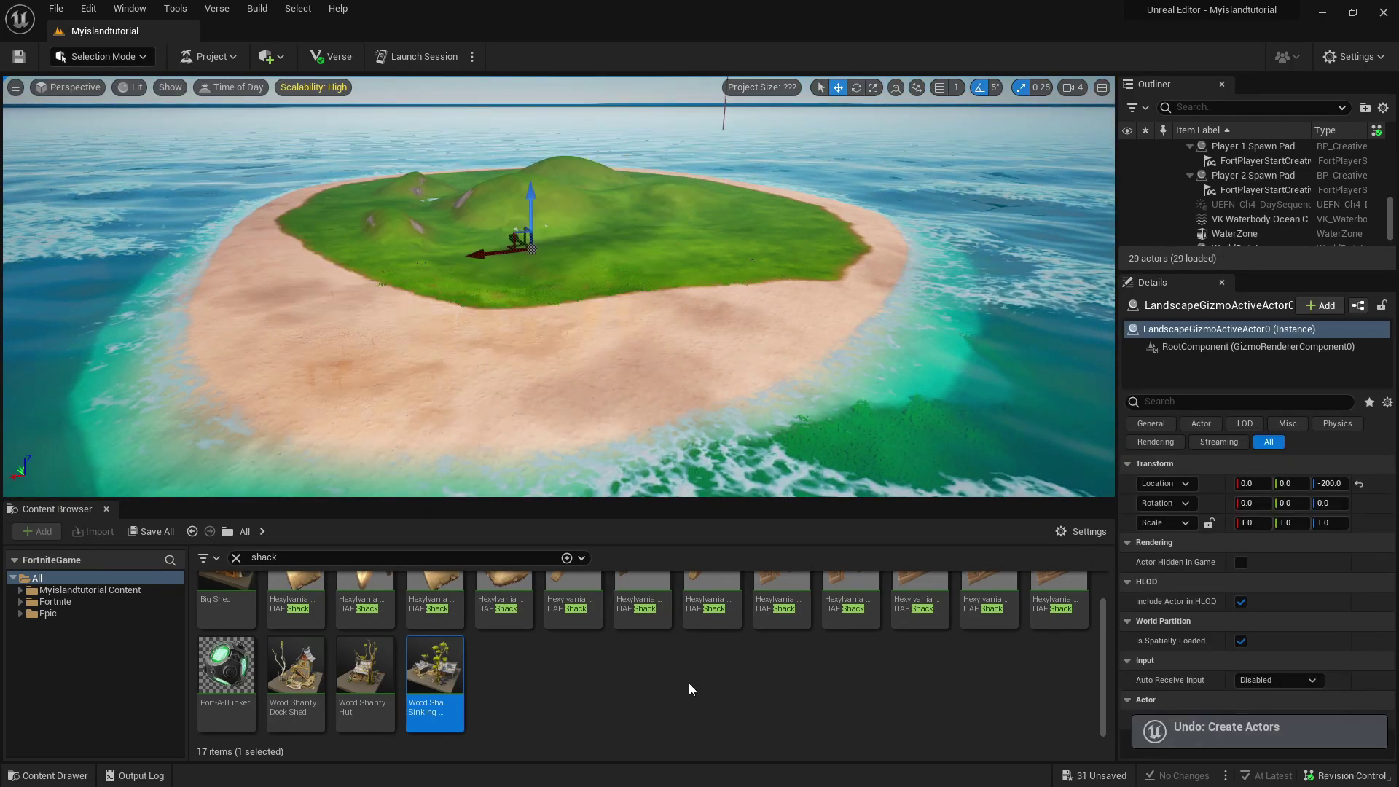
# Place the Wood Shanty Sinking Houses on the beach near the shoreline, nudge the group slightly and try rotating it about 20 degrees.
pyautogui.moveTo(606, 325)
pyautogui.mouseDown(button='right')
pyautogui.moveTo(568, 350)
pyautogui.moveTo(590, 320)
pyautogui.moveTo(634, 328)
pyautogui.moveTo(547, 299)
pyautogui.moveTo(590, 335)
pyautogui.mouseUp(button='right')
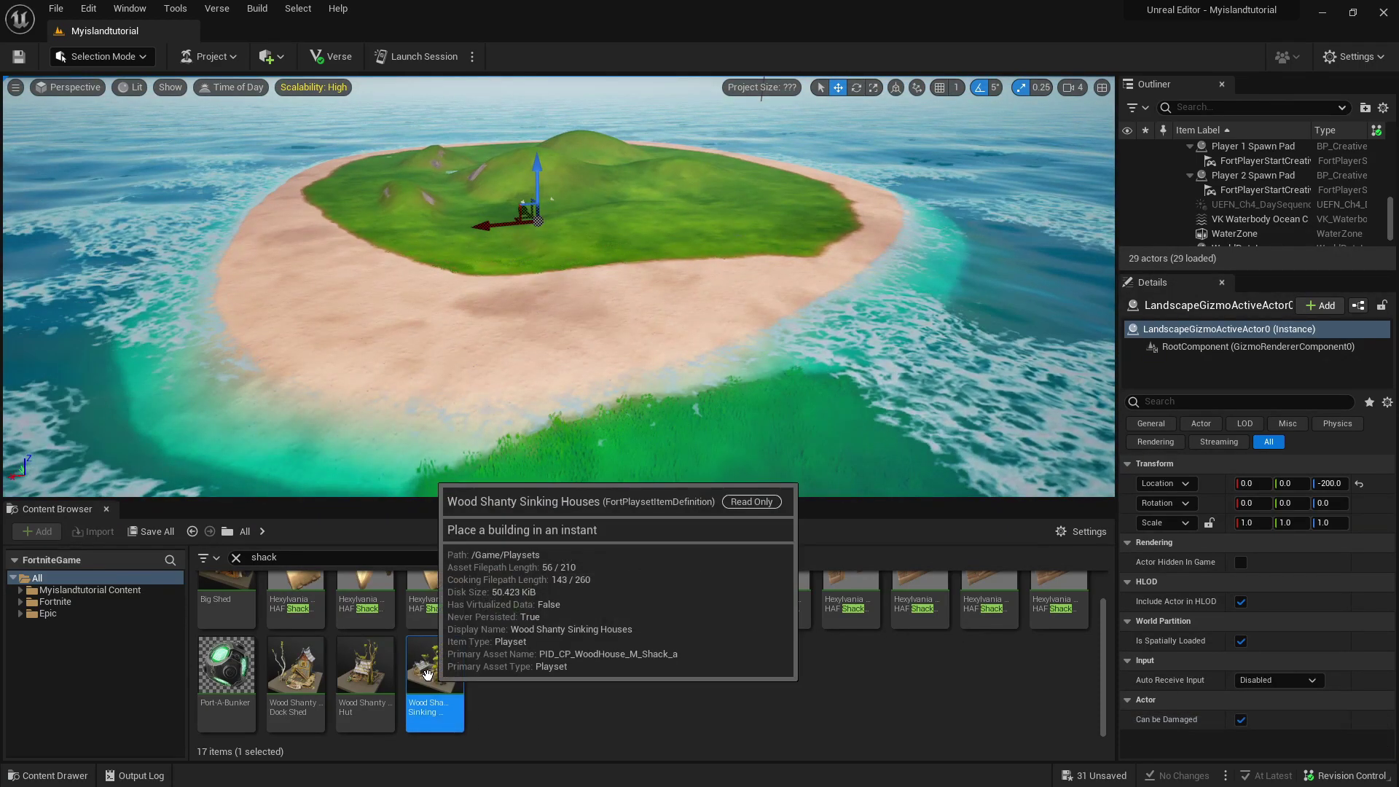
pyautogui.moveTo(436, 667); pyautogui.dragTo(484, 313)
pyautogui.moveTo(433, 374); pyautogui.dragTo(465, 334)
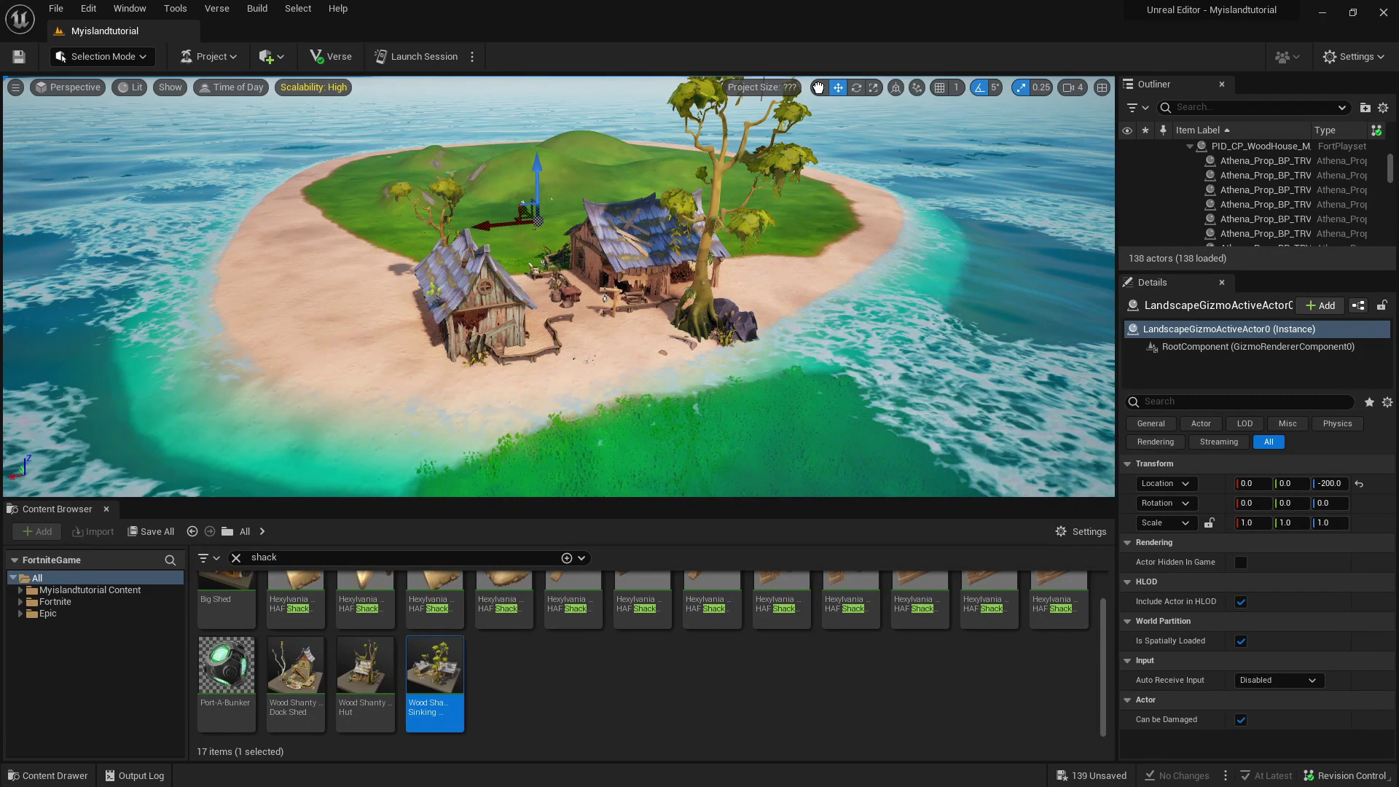
pyautogui.click(711, 128)
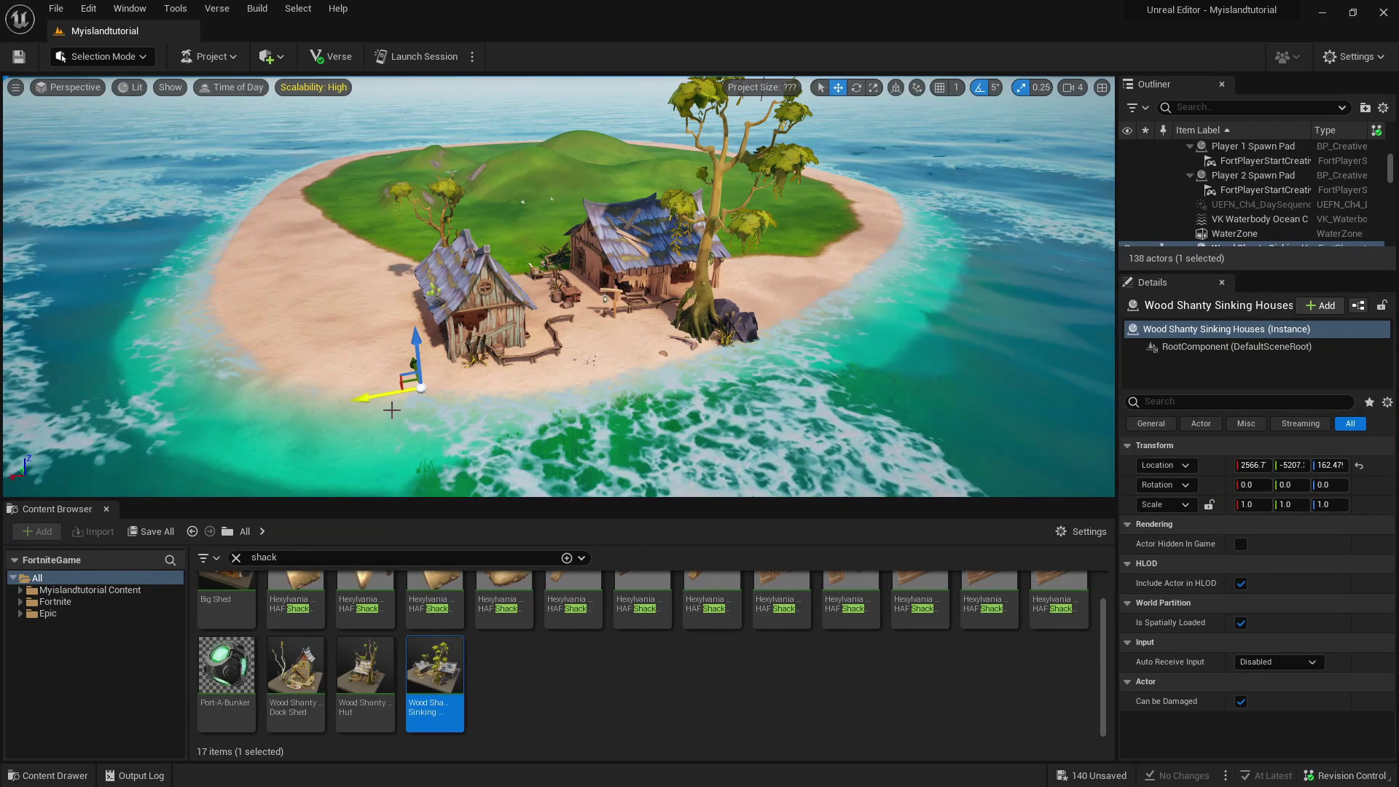
pyautogui.moveTo(360, 403); pyautogui.dragTo(360, 406)
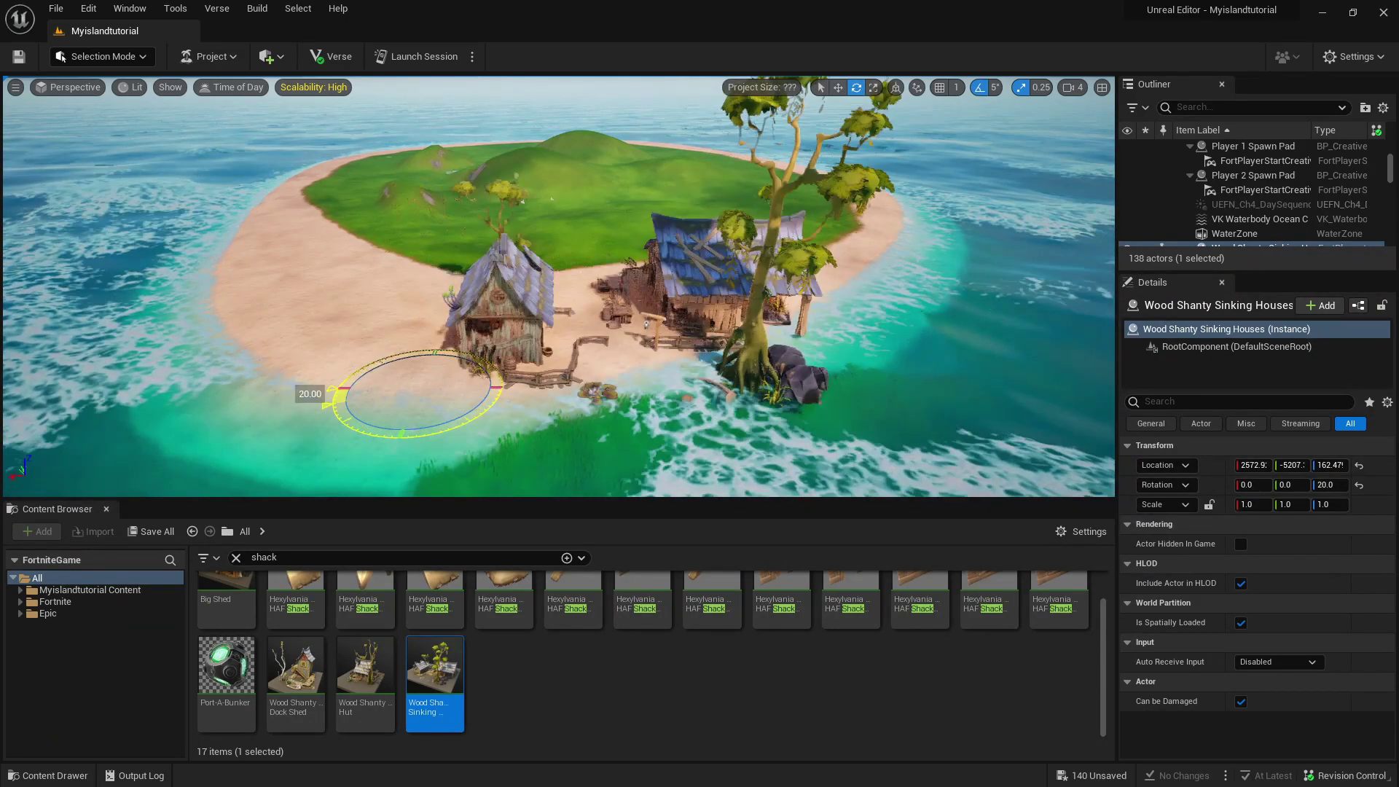
pyautogui.moveTo(329, 400); pyautogui.dragTo(328, 406)
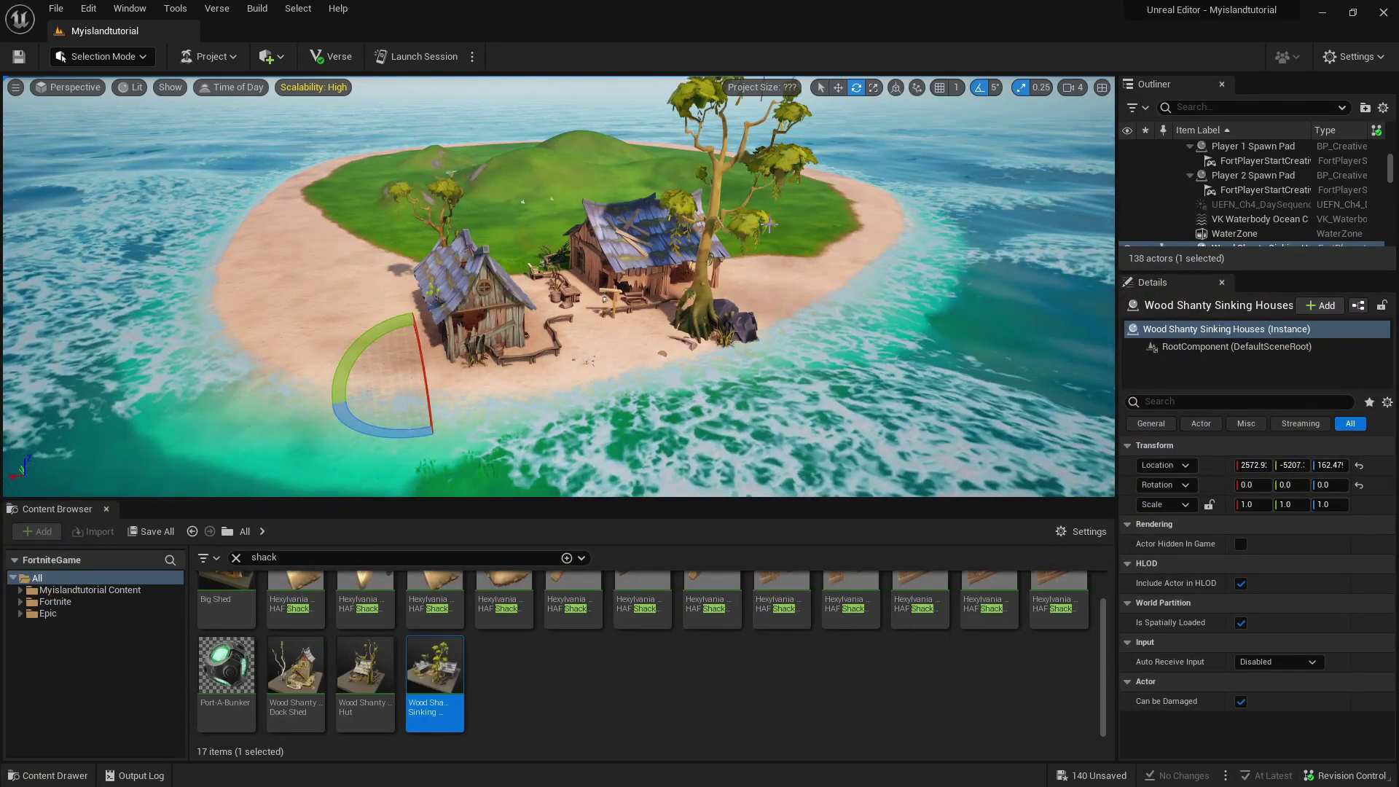
# Replace the content search with "palm tree".
pyautogui.moveTo(711, 201); pyautogui.dragTo(1013, 172, button='right')
pyautogui.press('w')
pyautogui.press('s')
pyautogui.moveTo(470, 294); pyautogui.dragTo(567, 391, button='right')
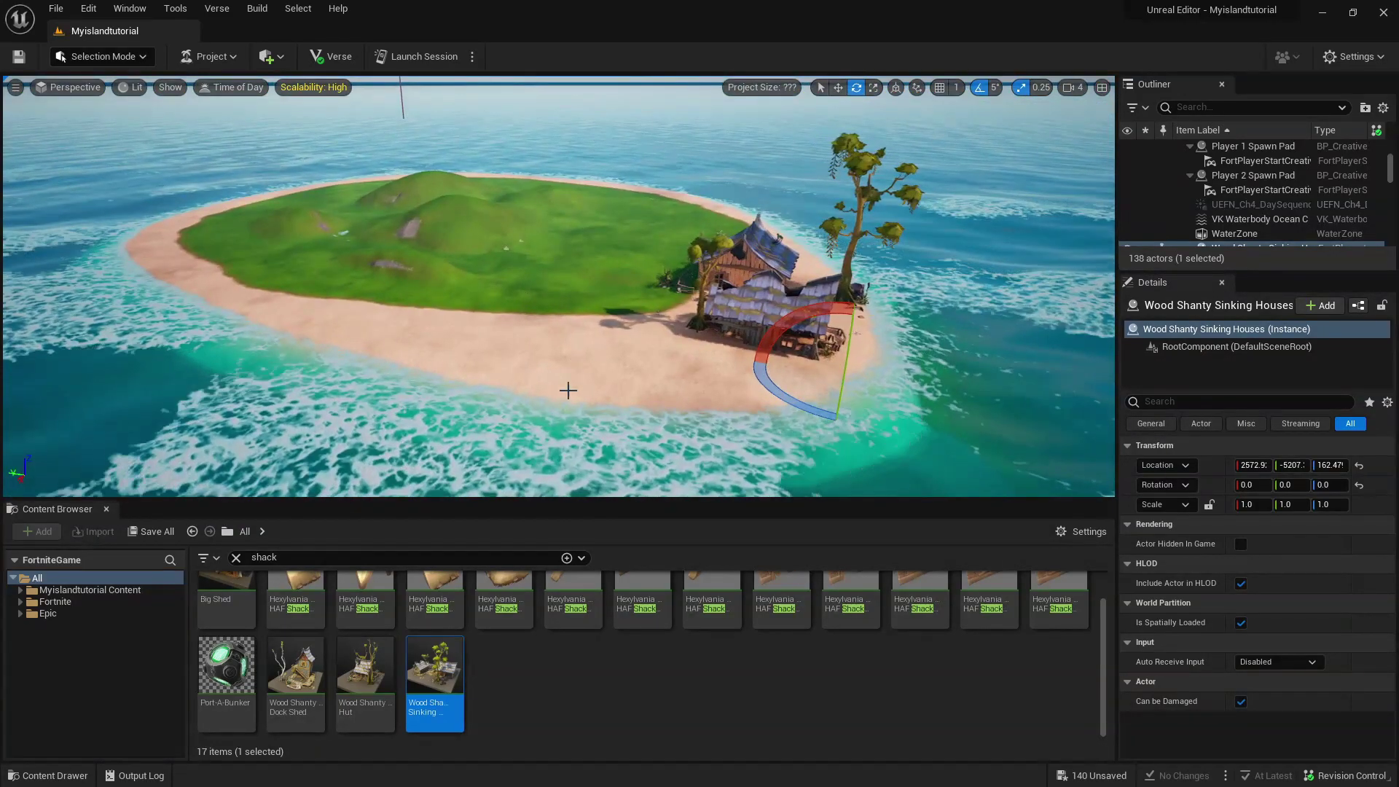
pyautogui.click(288, 556)
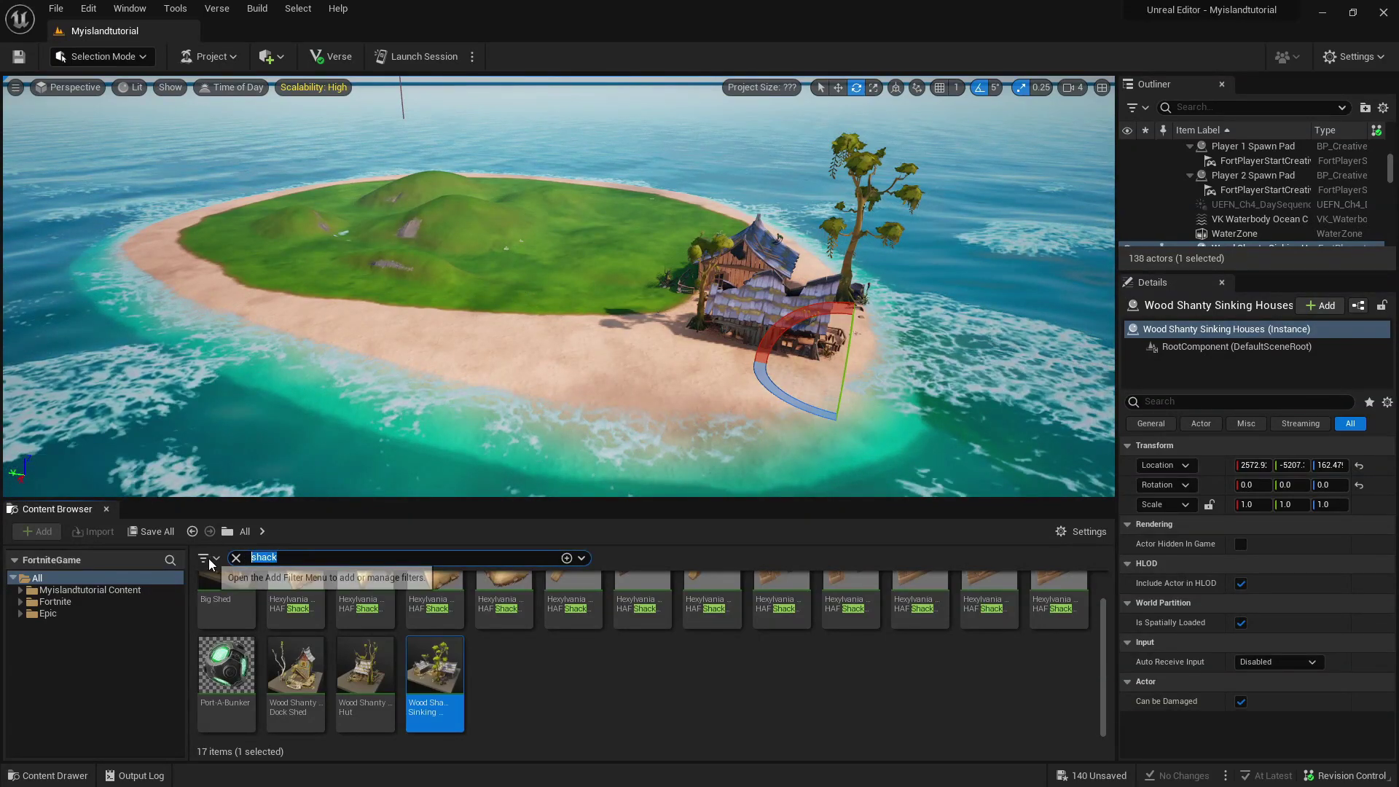
pyautogui.press('BackSpace')
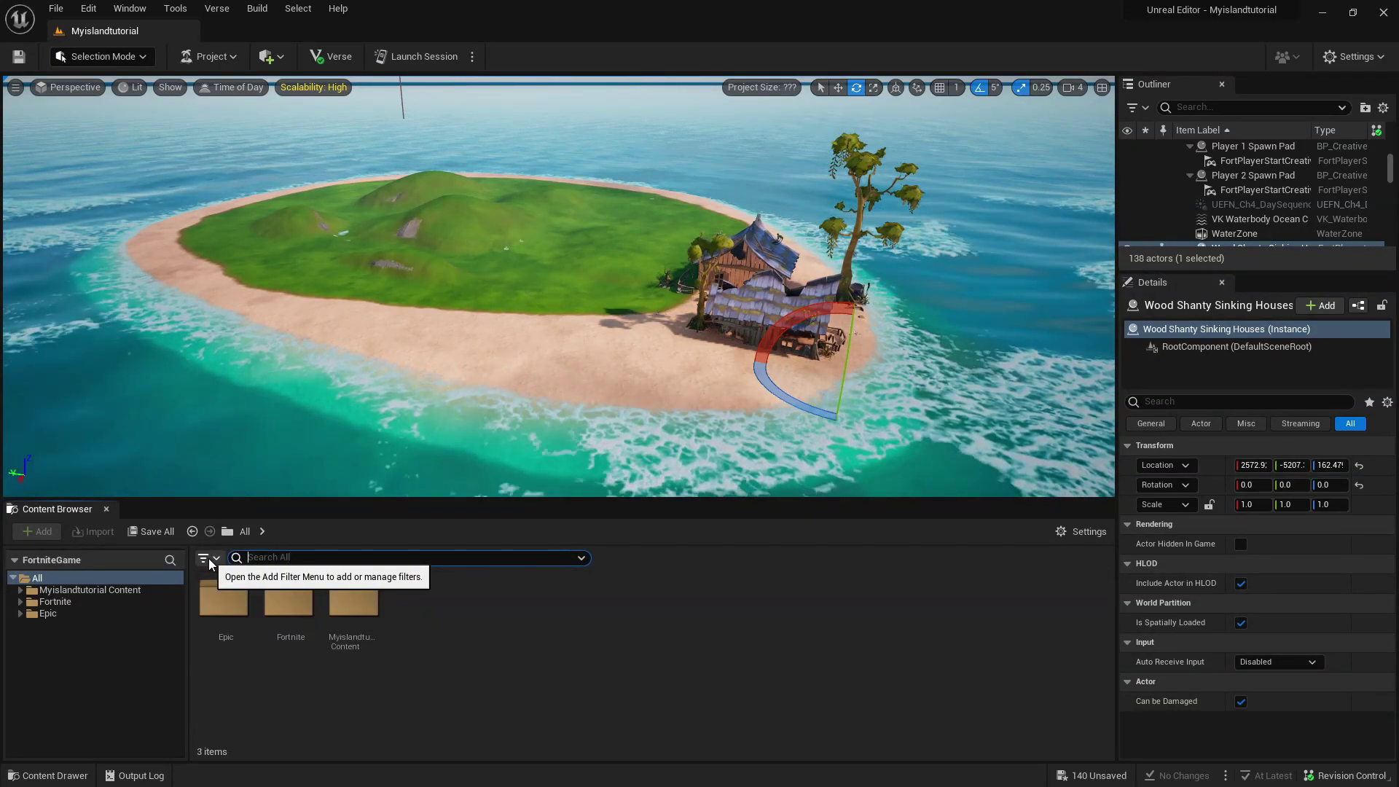
pyautogui.write('pal')
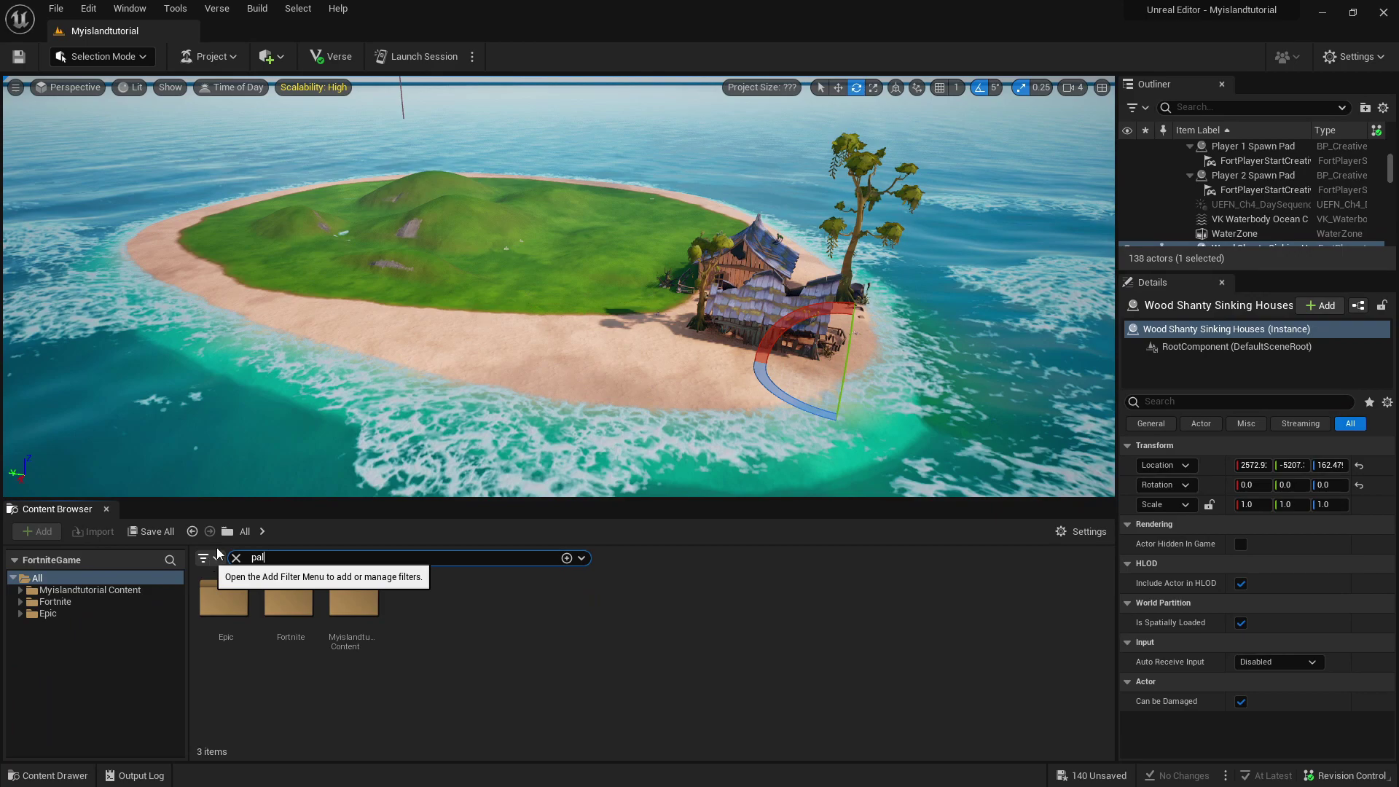
pyautogui.write('m')
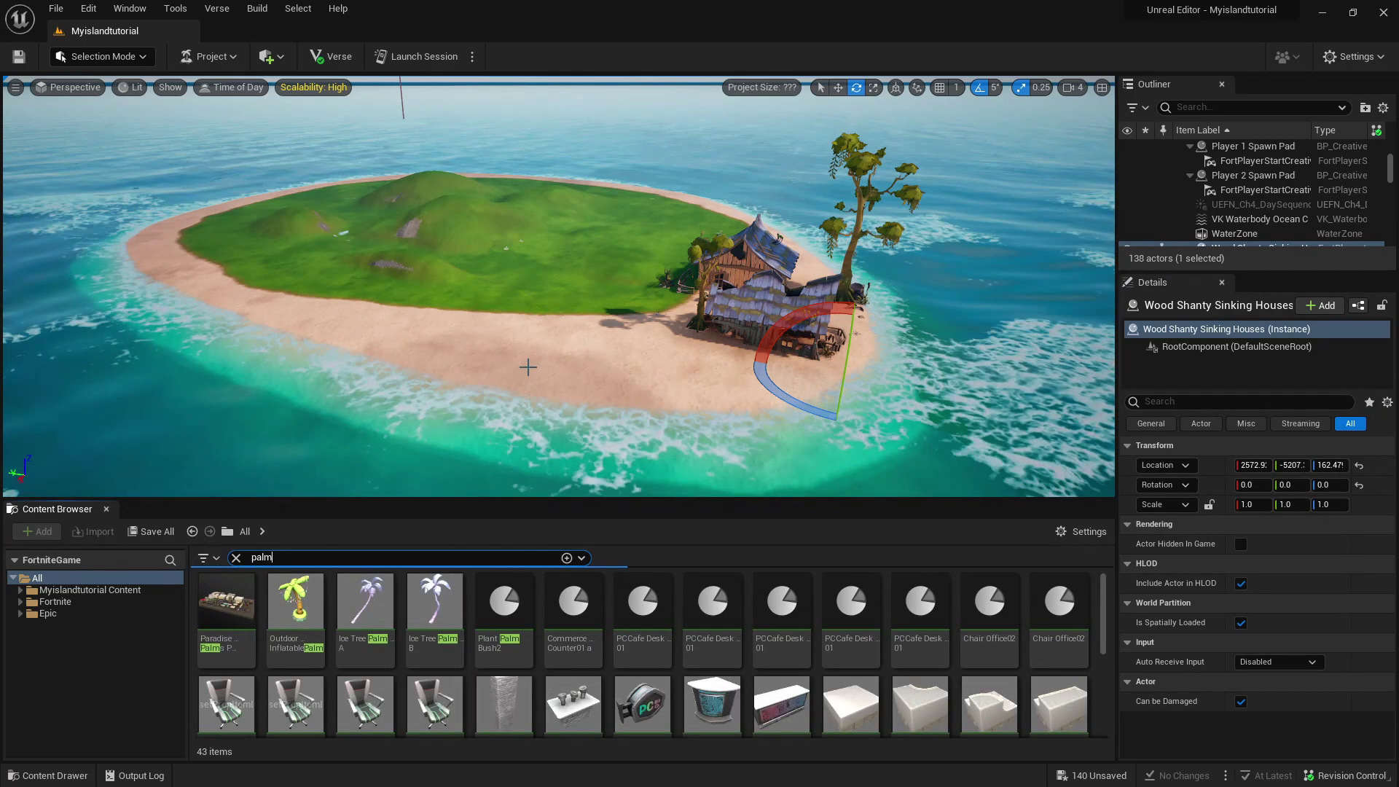
pyautogui.write(' tree')
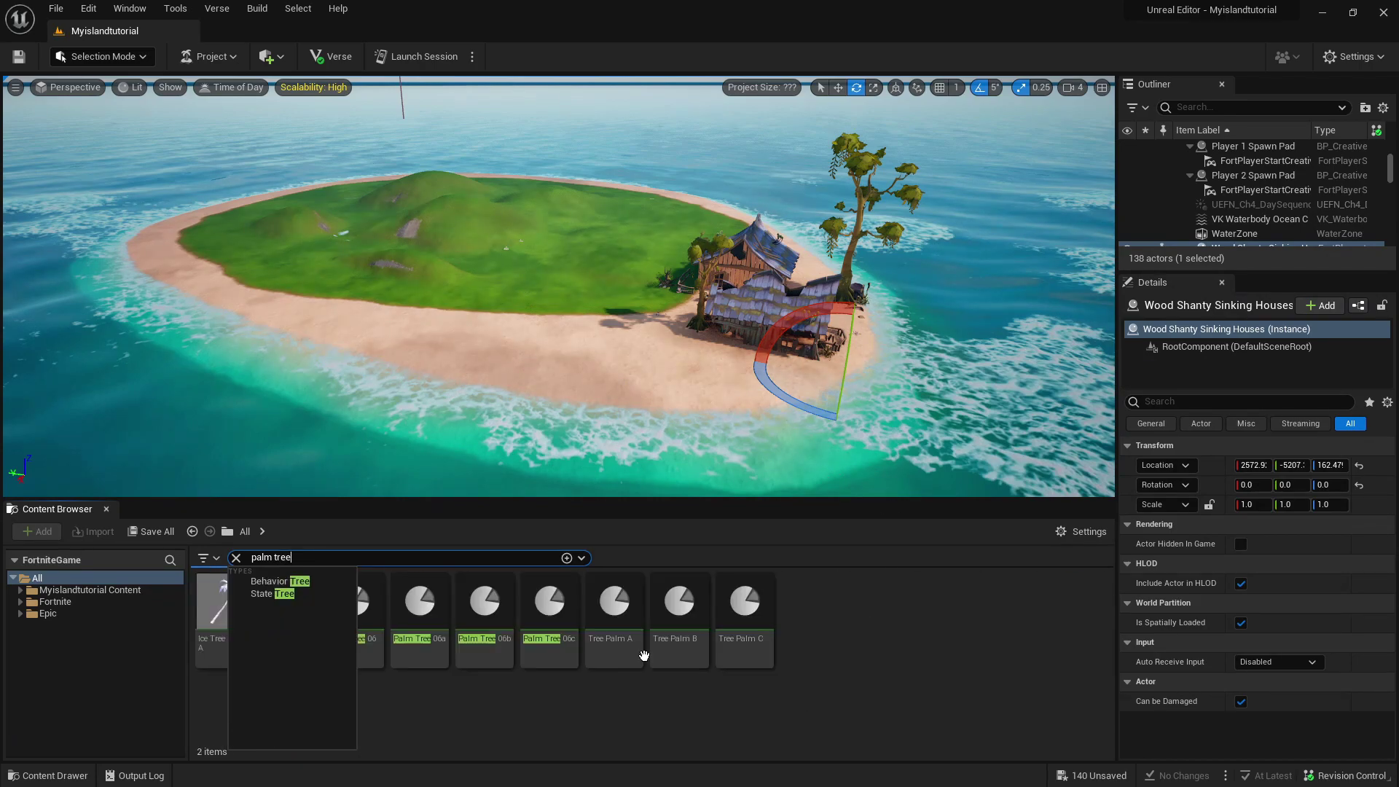
# Place palms around the beach: two Palm Tree 06b, two Palm Tree 06c, one Palm Tree 06a and one Tree Palm C.
pyautogui.moveTo(547, 596); pyautogui.dragTo(482, 349)
pyautogui.moveTo(550, 605); pyautogui.dragTo(198, 279)
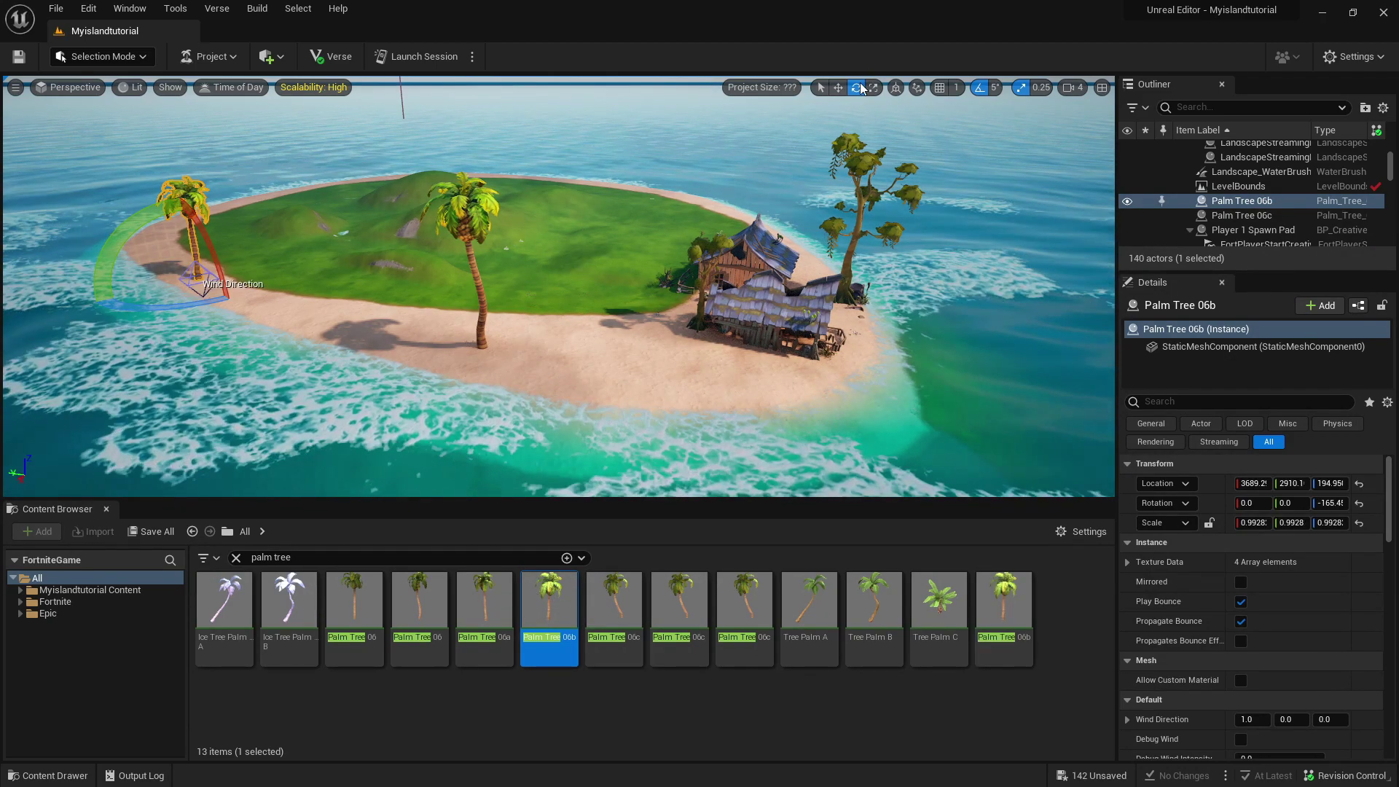
pyautogui.moveTo(610, 589); pyautogui.dragTo(714, 209)
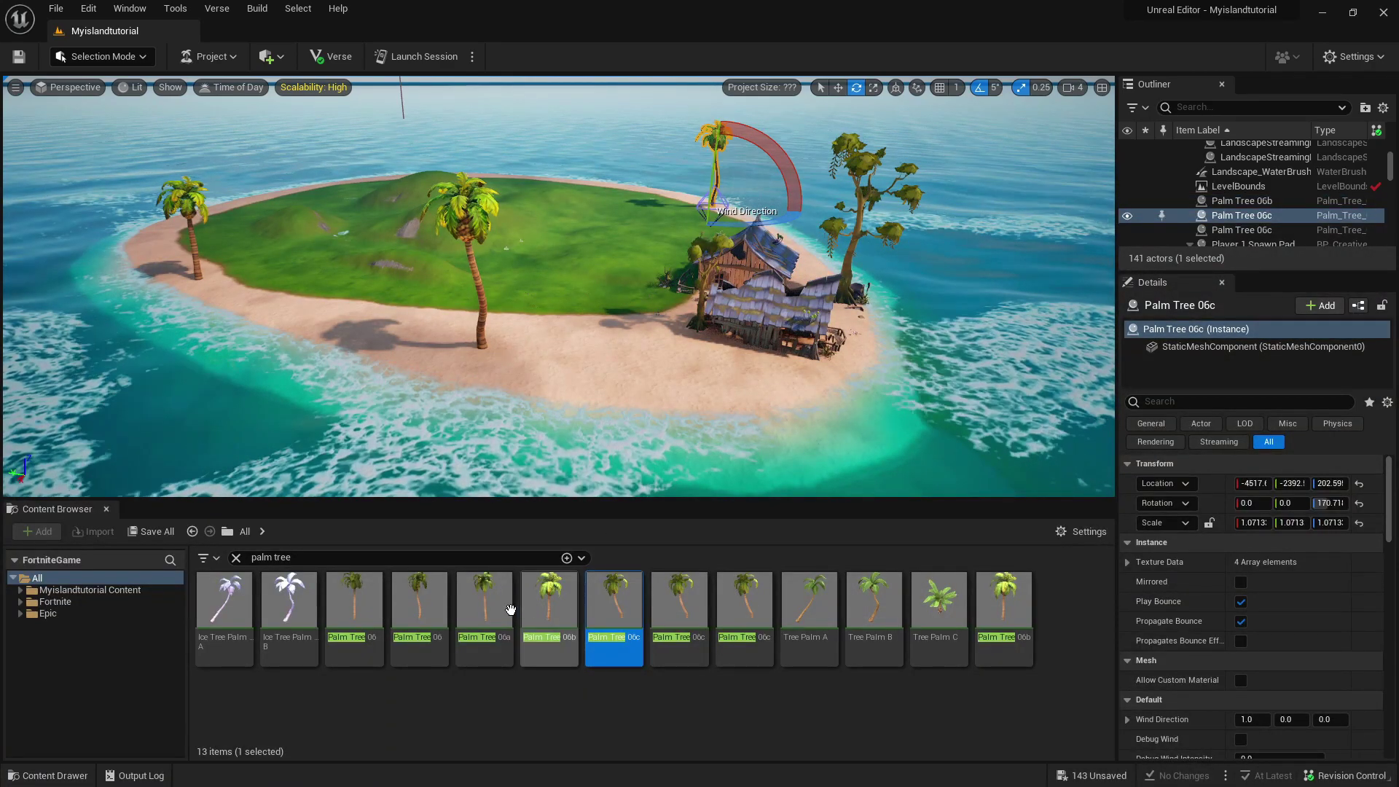
pyautogui.click(485, 605)
pyautogui.click(260, 198)
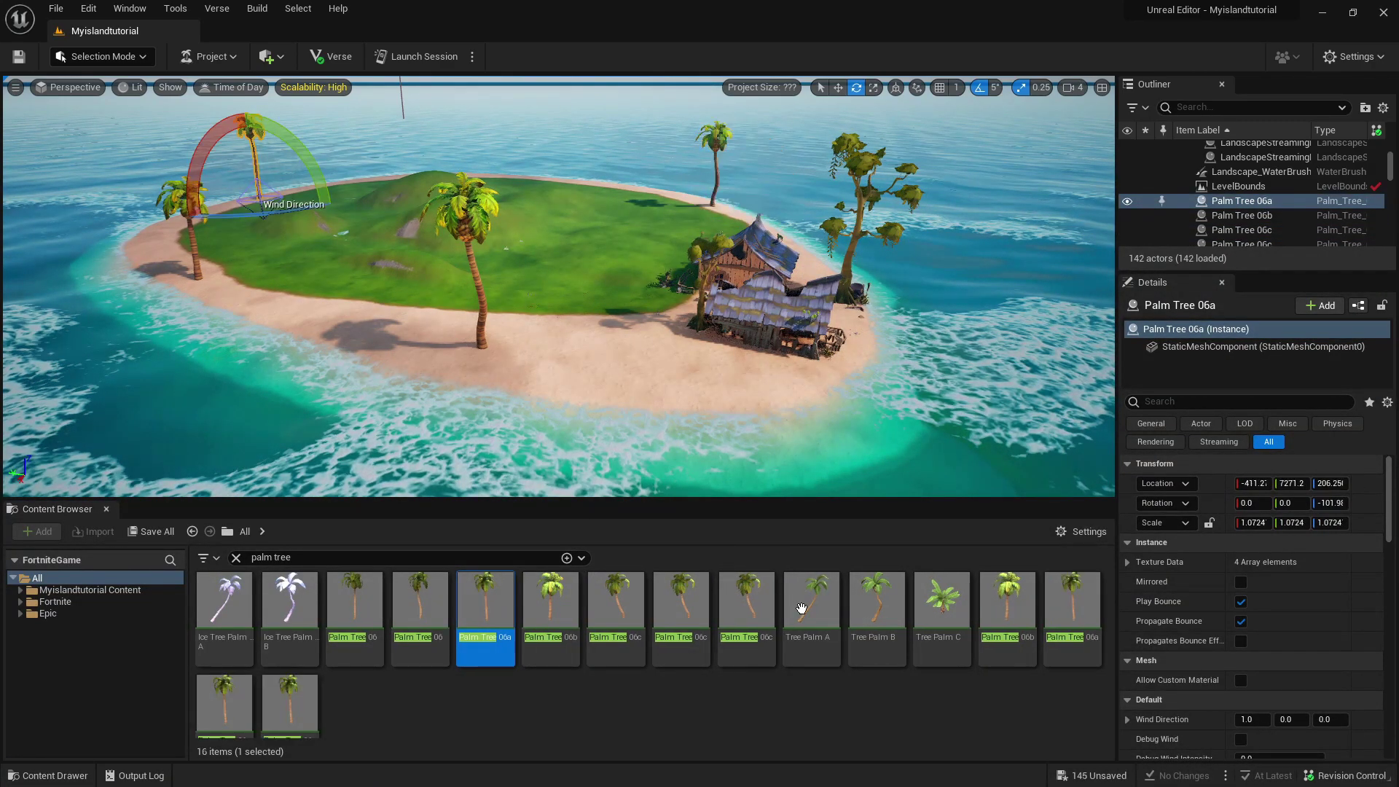
pyautogui.moveTo(657, 369); pyautogui.dragTo(668, 372)
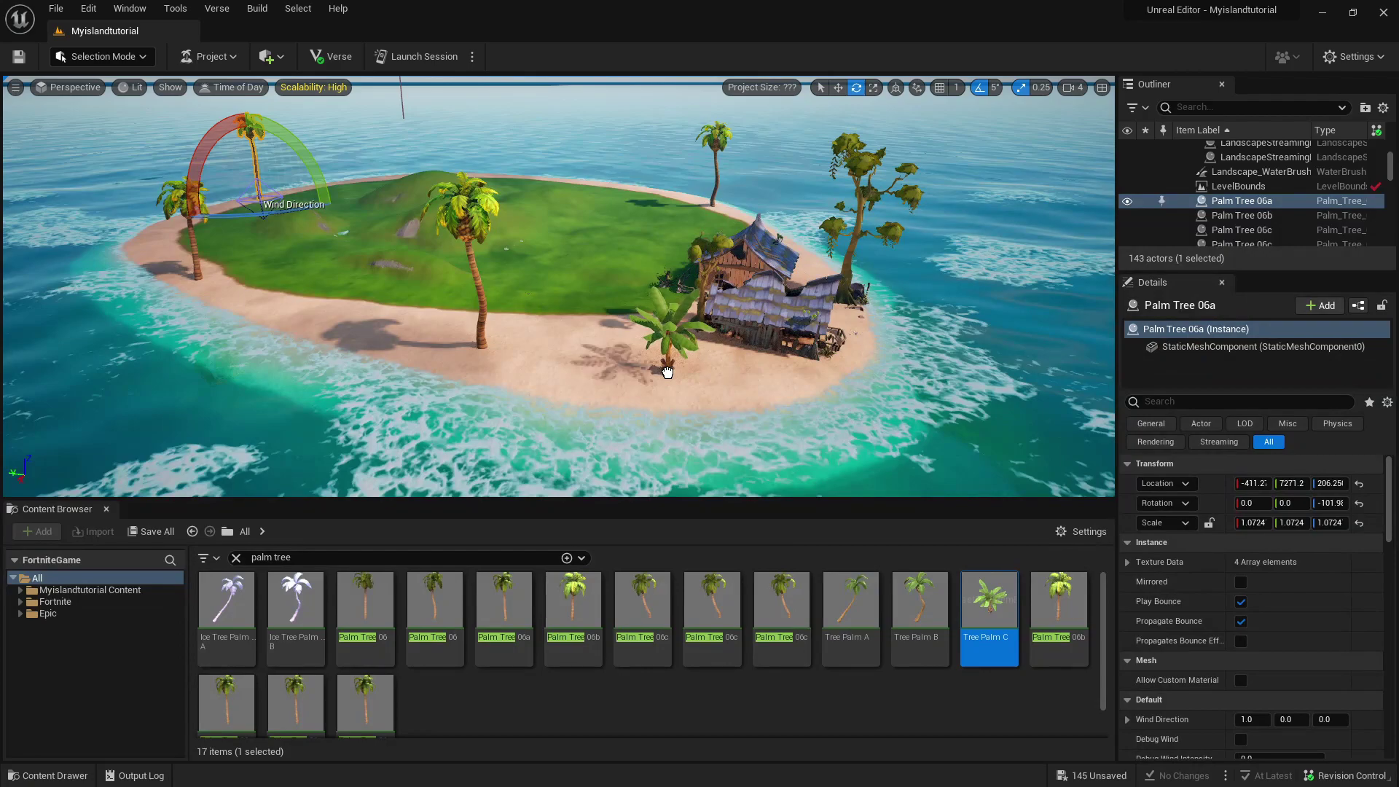
pyautogui.moveTo(567, 609); pyautogui.dragTo(797, 397)
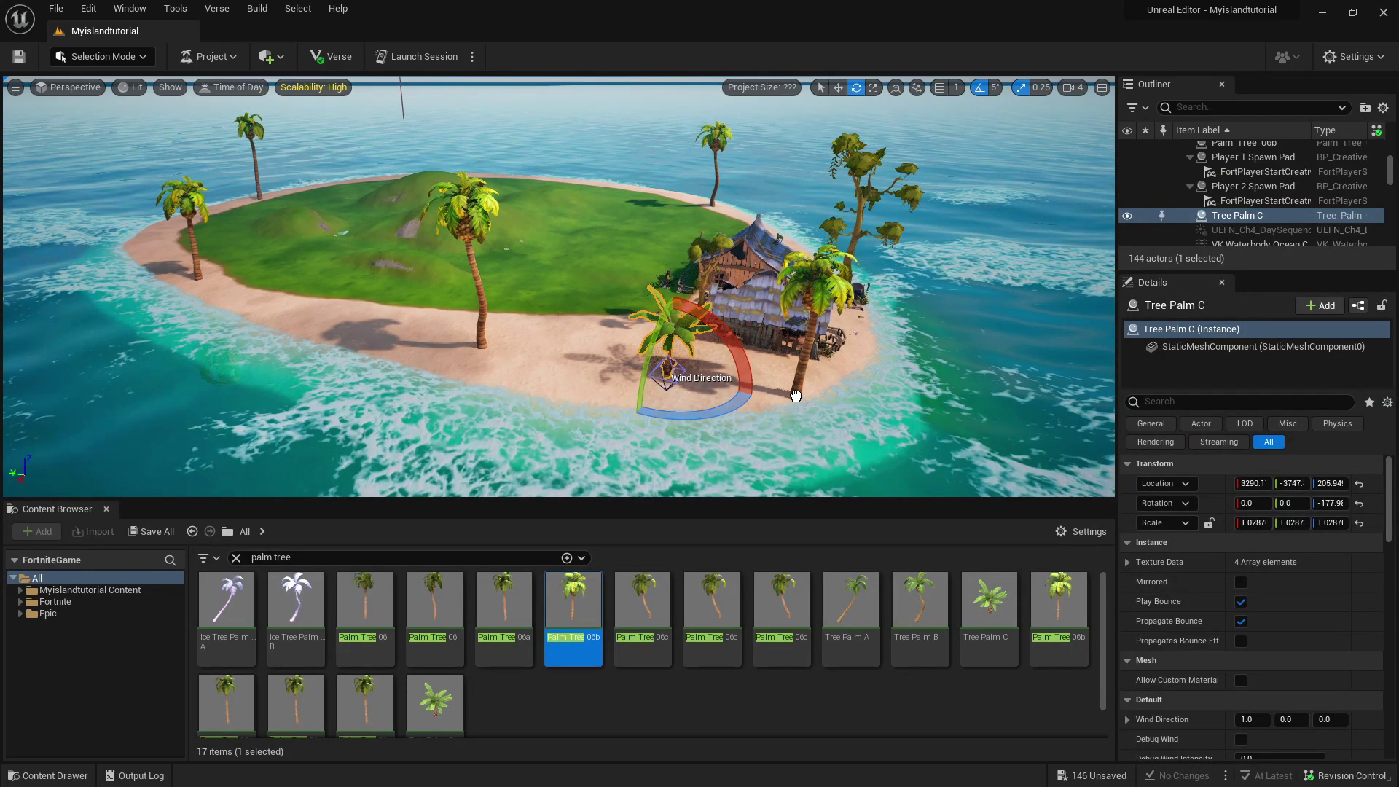
pyautogui.moveTo(898, 326); pyautogui.dragTo(897, 146, button='right')
pyautogui.click(583, 182)
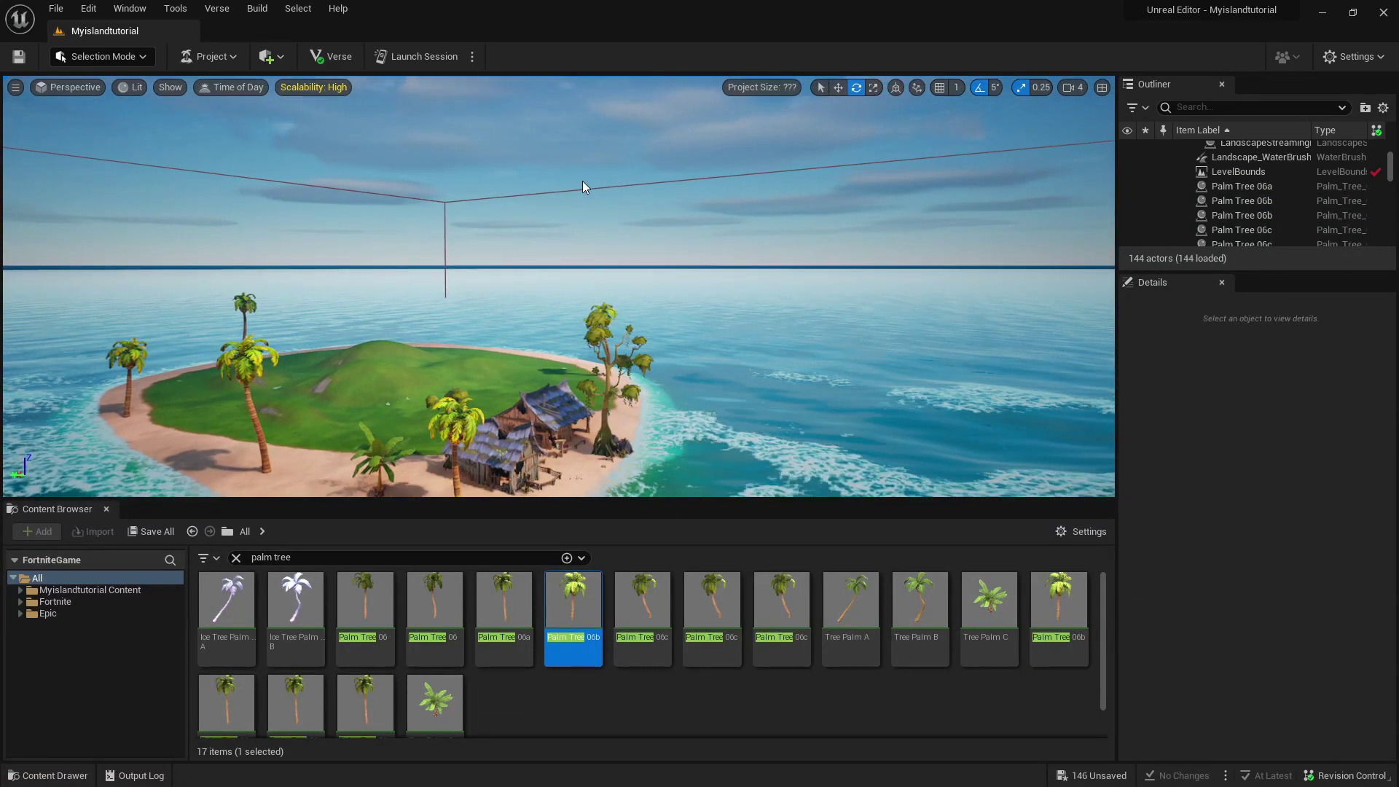
# Search the content for "rocks" and place Rocks 09 and two Desert rockshelf 01 props along the beach.
pyautogui.moveTo(583, 182); pyautogui.dragTo(584, 277, button='right')
pyautogui.moveTo(510, 342); pyautogui.dragTo(397, 353, button='right')
pyautogui.moveTo(313, 560); pyautogui.dragTo(183, 540)
pyautogui.write('rocks')
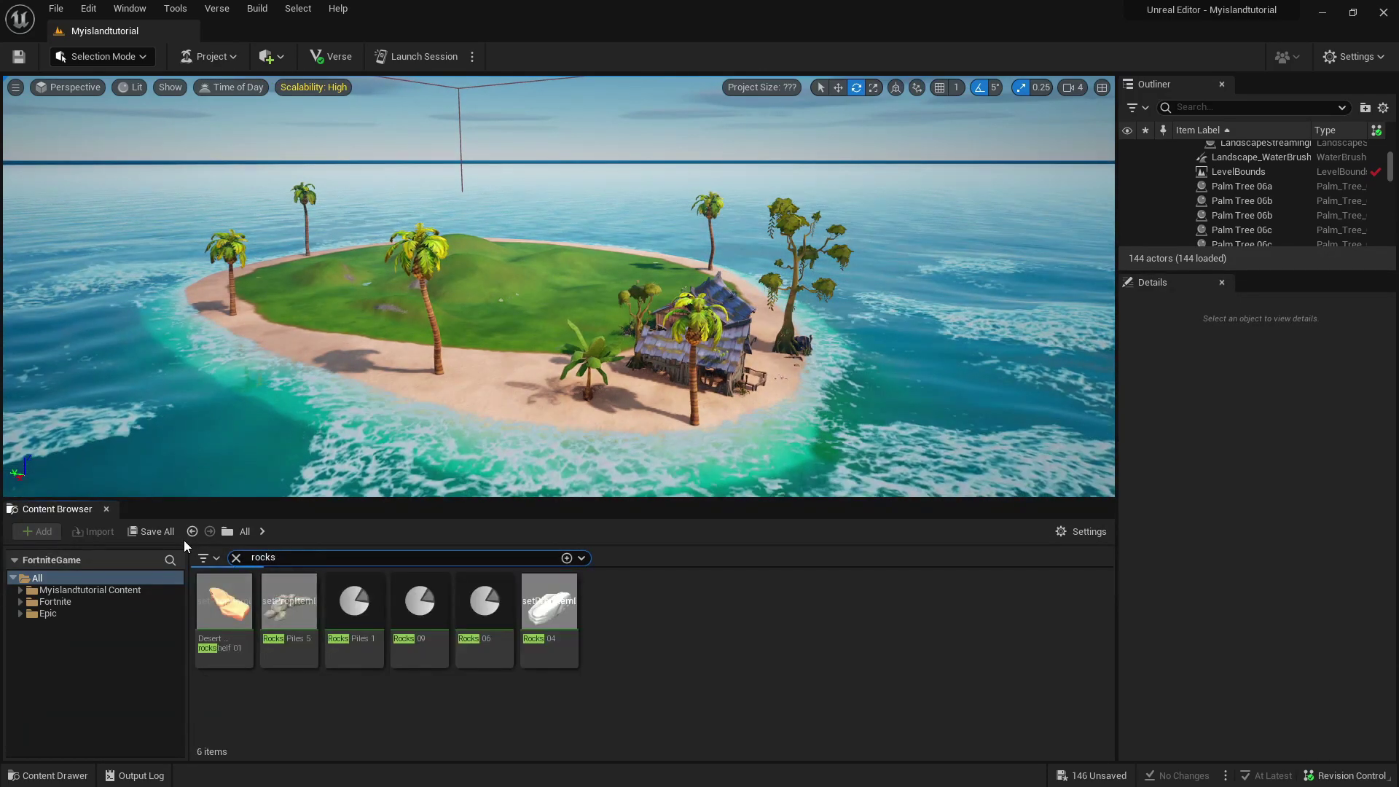
pyautogui.moveTo(426, 612); pyautogui.dragTo(378, 374)
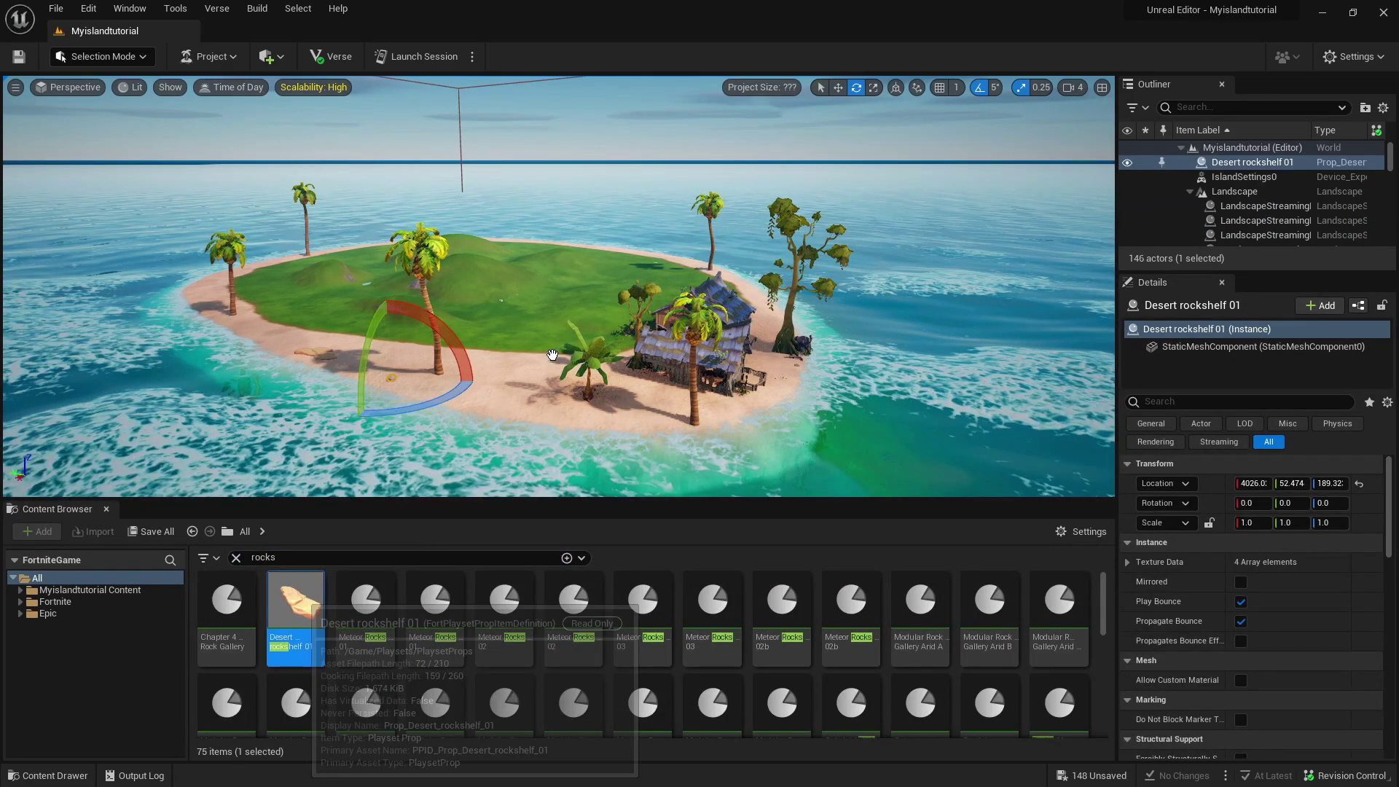
pyautogui.moveTo(296, 605); pyautogui.dragTo(765, 320)
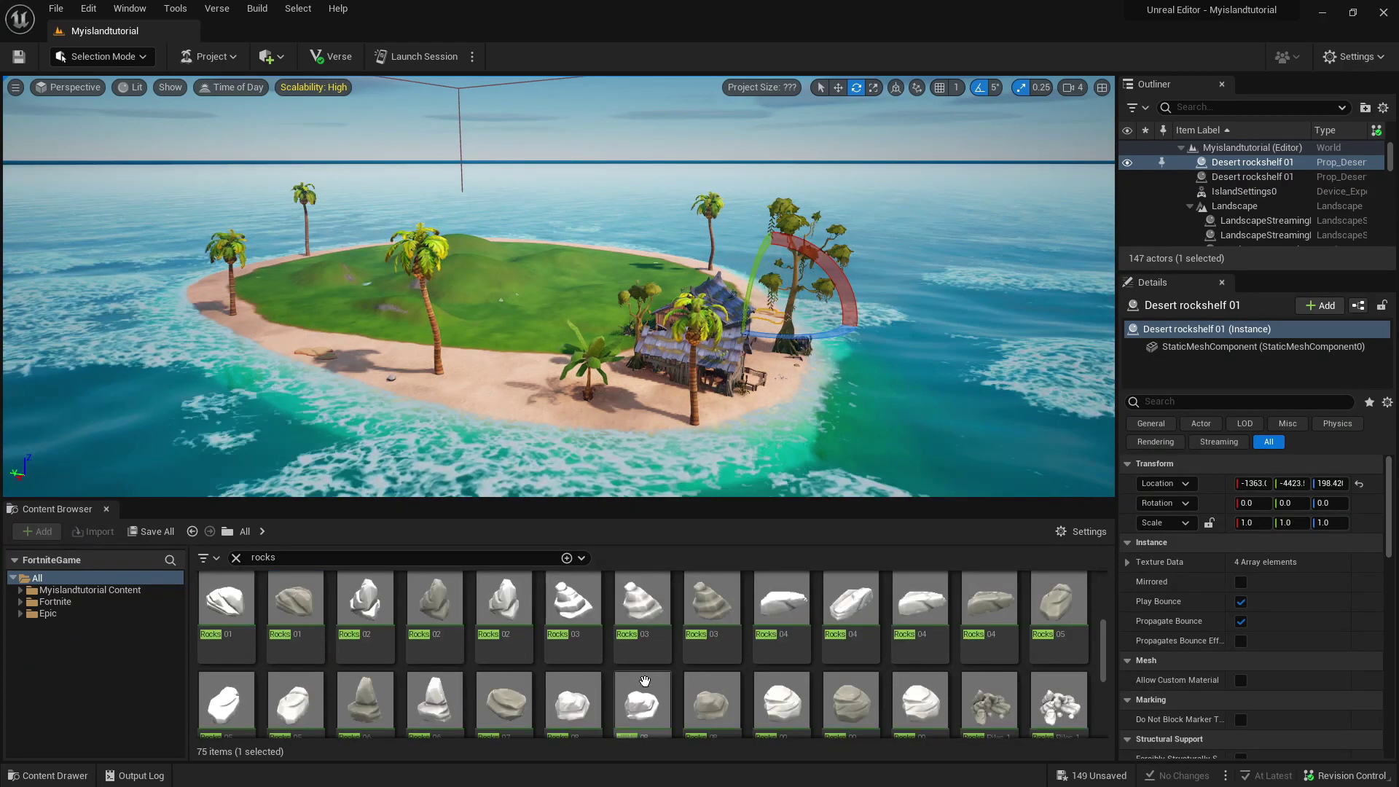
# Place a Rocks Piles 1 prop at the edge of the grass between the beach palms.
pyautogui.scroll(-3, 729, 674)
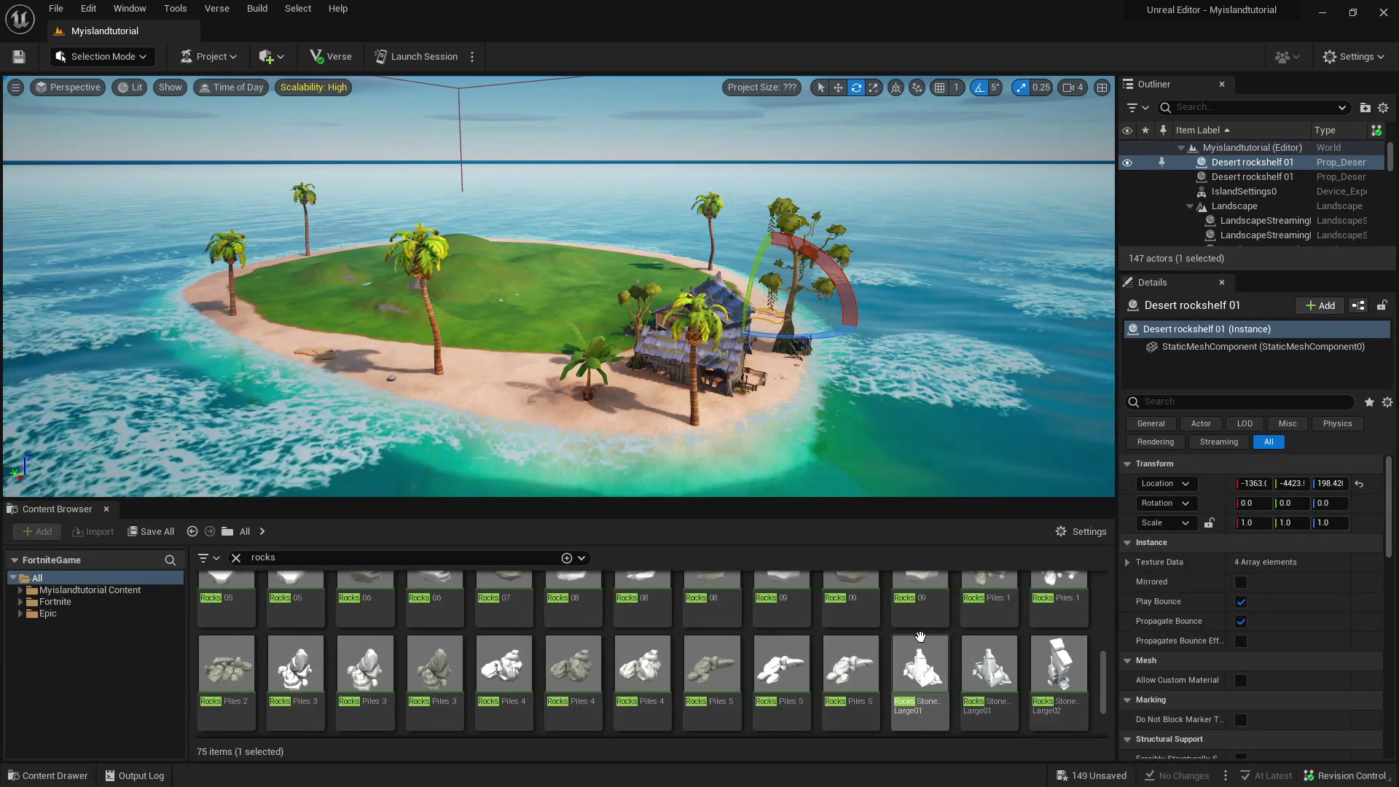
pyautogui.scroll(3, 911, 656)
pyautogui.moveTo(989, 612); pyautogui.dragTo(565, 354)
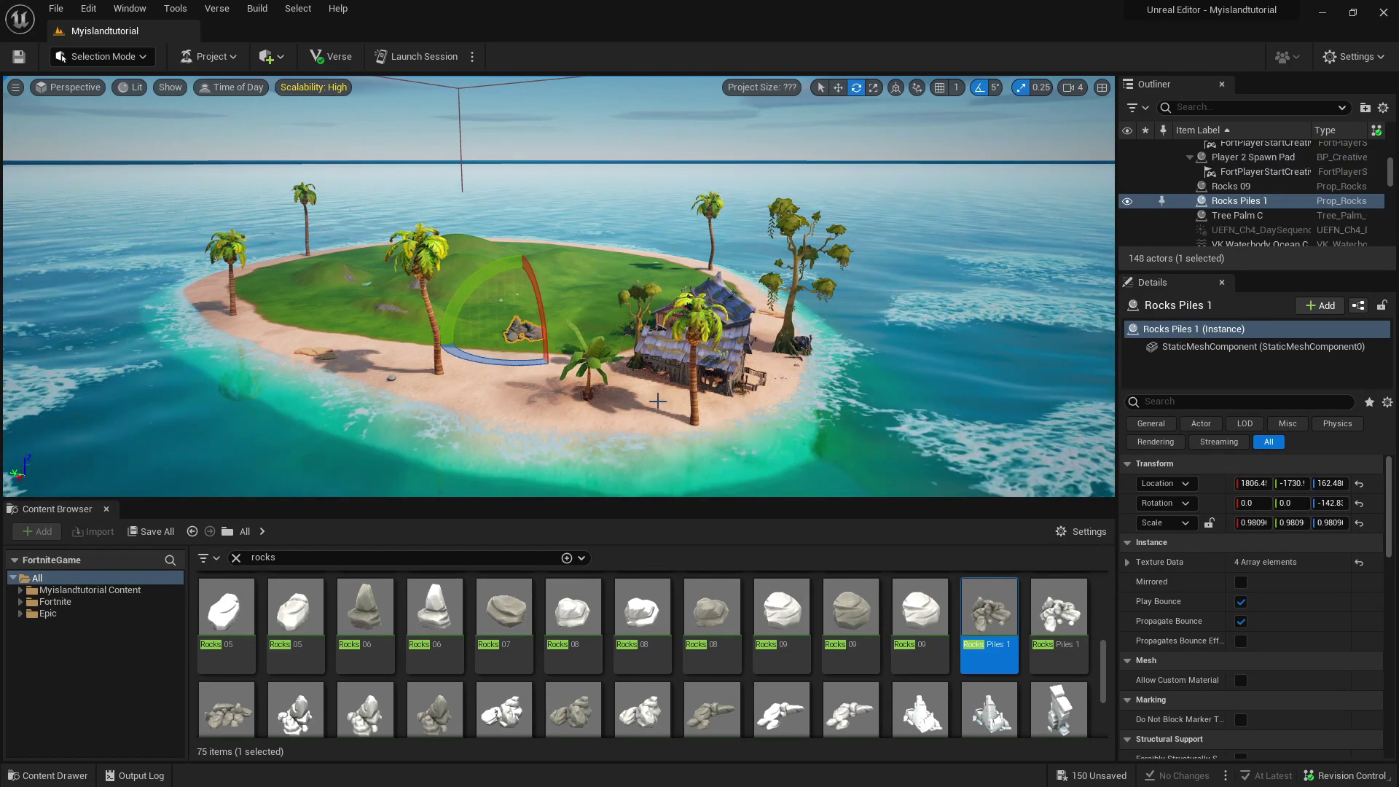
# Search the content for "tree" and place two Asteria Oak Tree Medium and one Asteria Birch Tree on the grass.
pyautogui.moveTo(277, 556); pyautogui.dragTo(219, 554)
pyautogui.press('BackSpace')
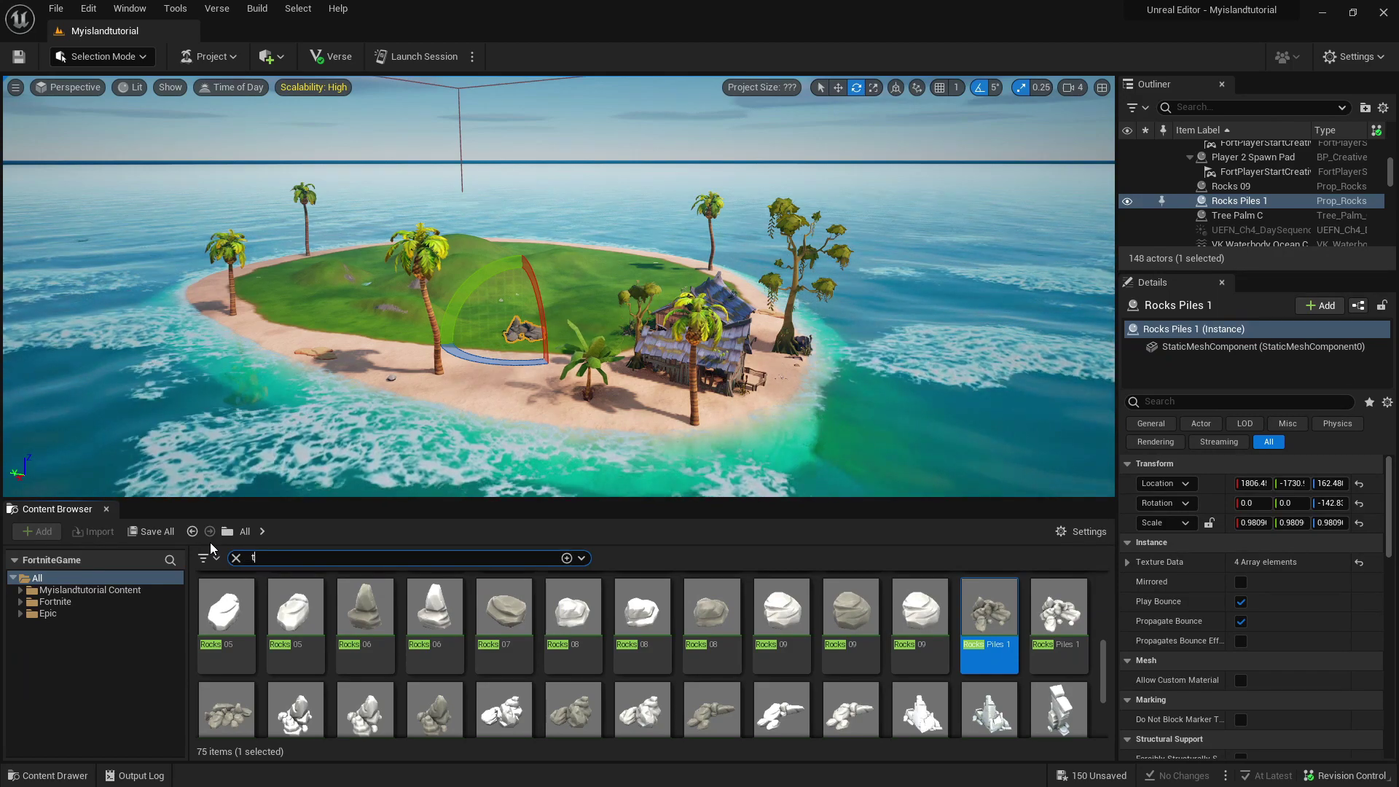
pyautogui.write('tree')
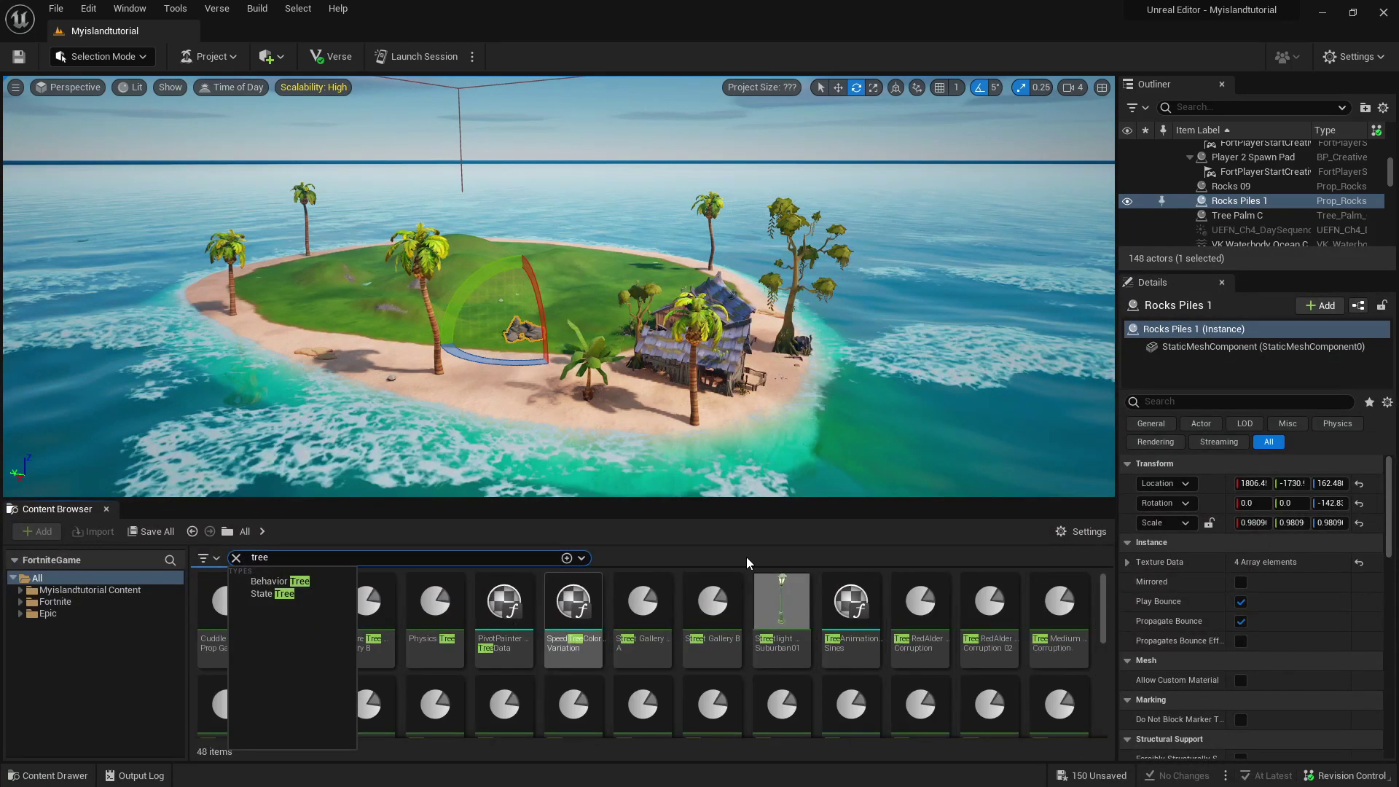
pyautogui.click(816, 554)
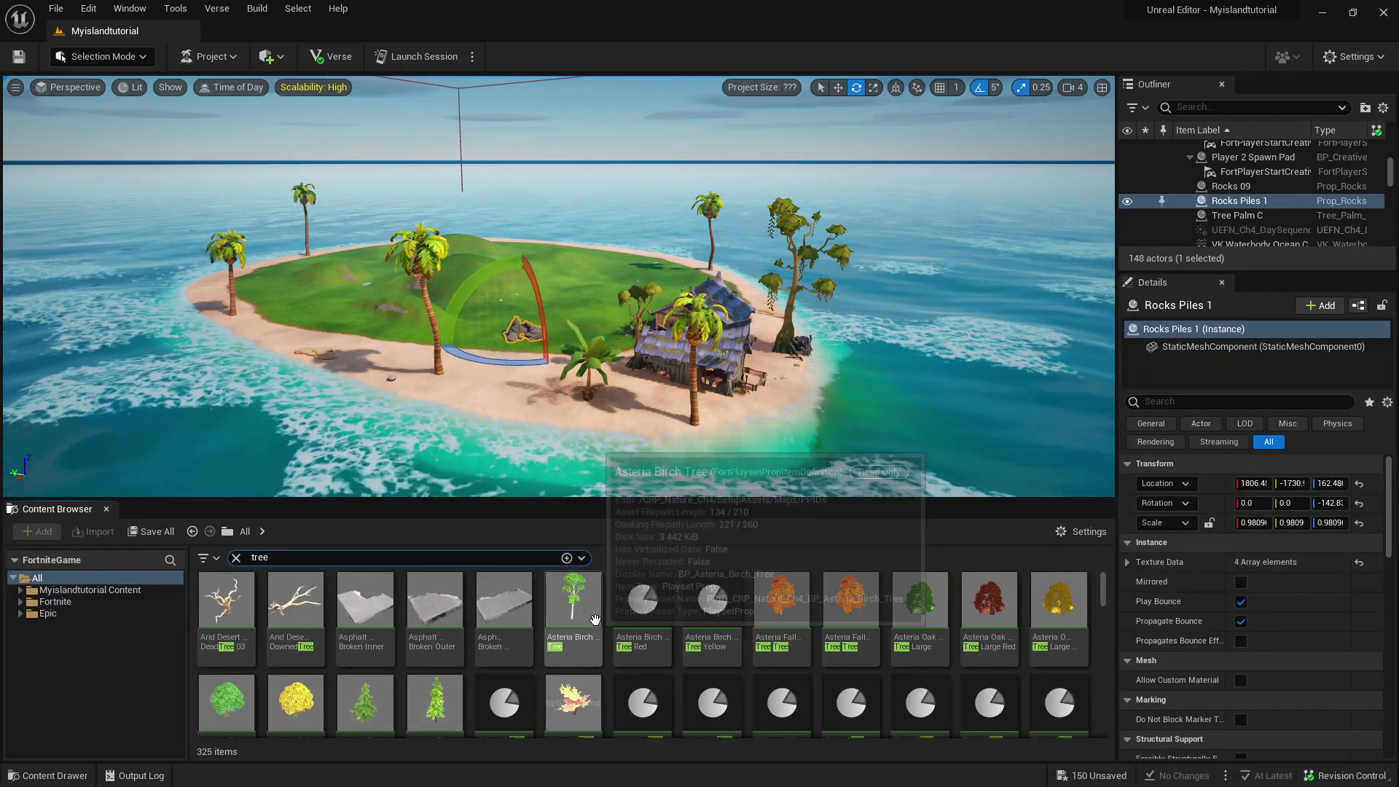
pyautogui.moveTo(551, 309); pyautogui.dragTo(570, 298)
pyautogui.moveTo(237, 701); pyautogui.dragTo(404, 290)
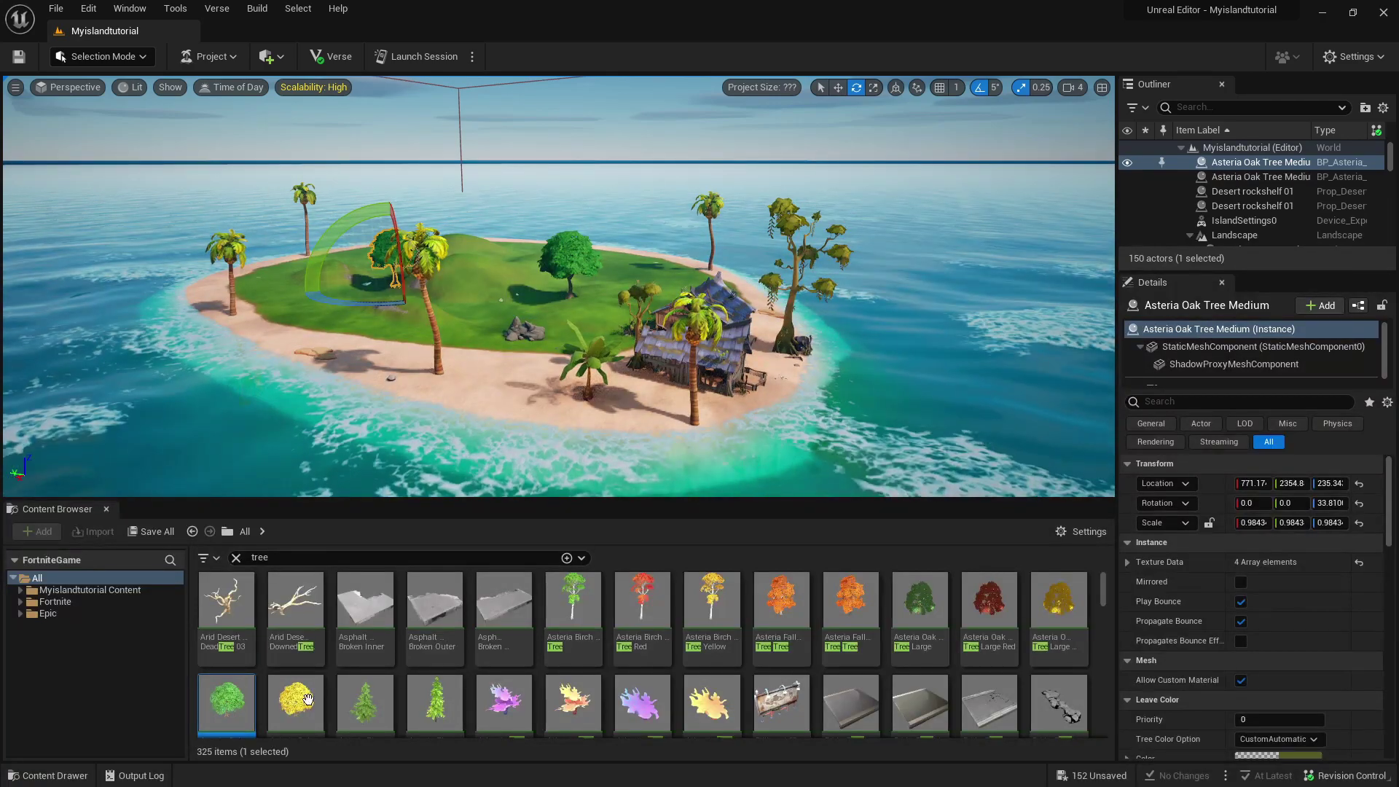
pyautogui.moveTo(573, 605); pyautogui.dragTo(492, 271)
pyautogui.click(493, 77)
# Search the content for "boat", place the Coastal RowBoat 01 at the waterline and rotate it about 80 degrees.
pyautogui.moveTo(492, 77); pyautogui.dragTo(554, 29, button='right')
pyautogui.moveTo(559, 286); pyautogui.dragTo(430, 350, button='right')
pyautogui.moveTo(587, 252); pyautogui.dragTo(587, 224, button='right')
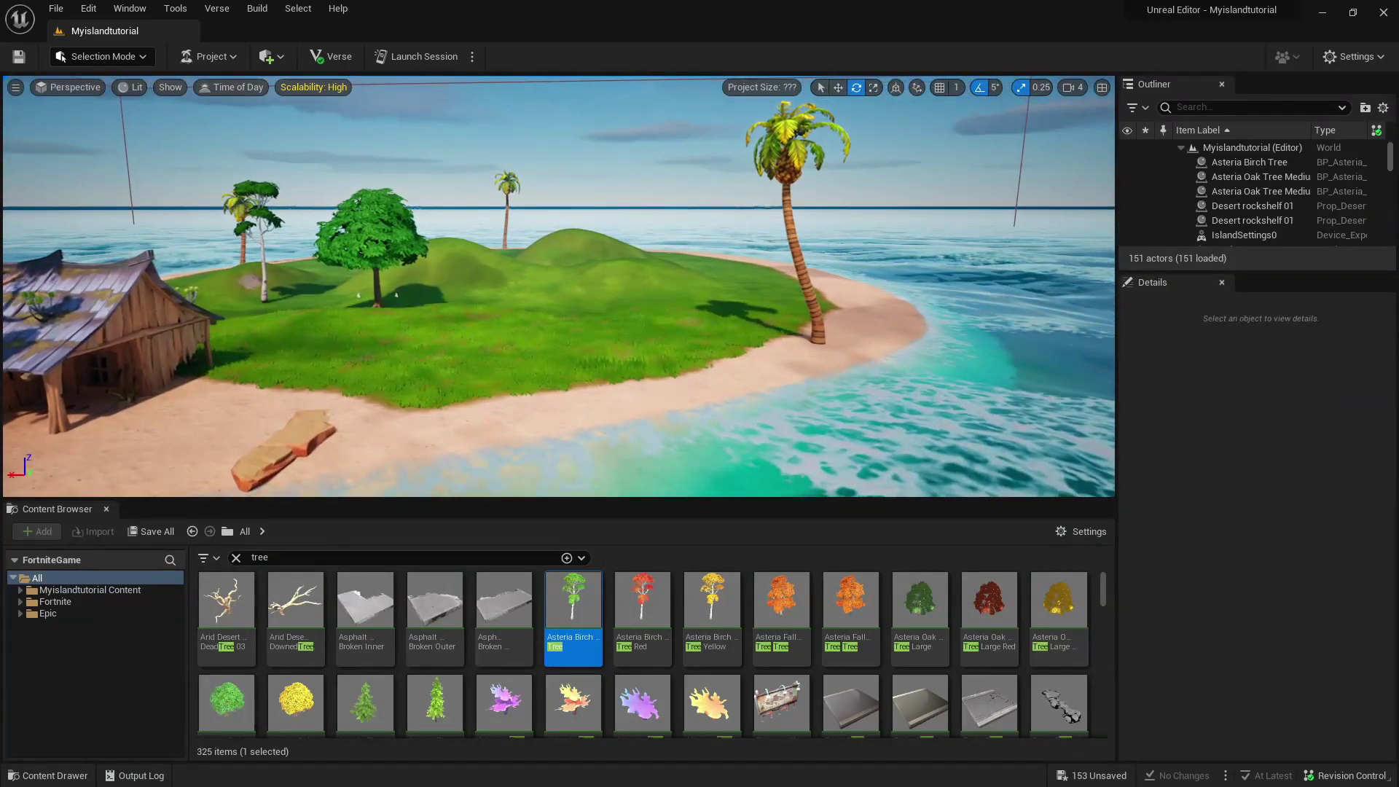
pyautogui.click(262, 559)
pyautogui.doubleClick(262, 558)
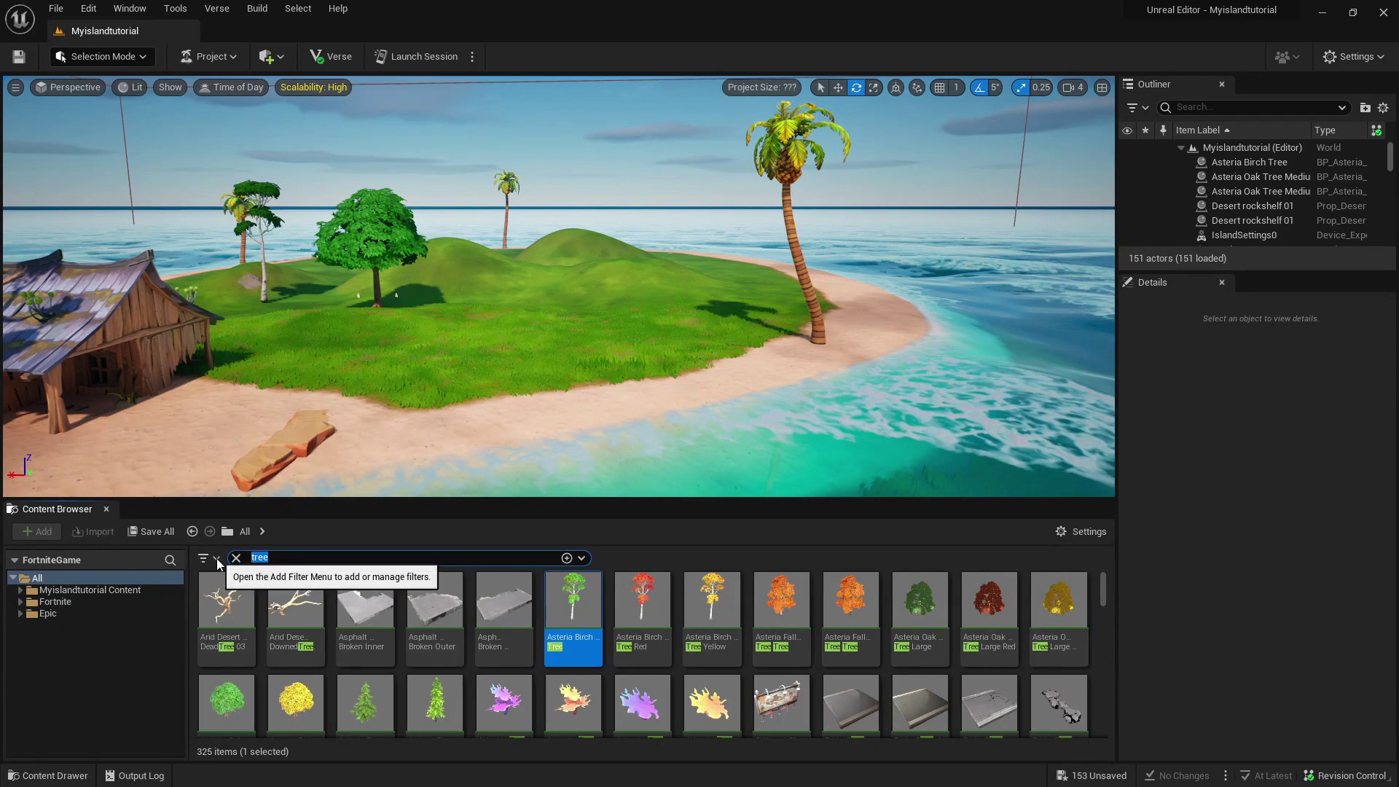
pyautogui.write('boa')
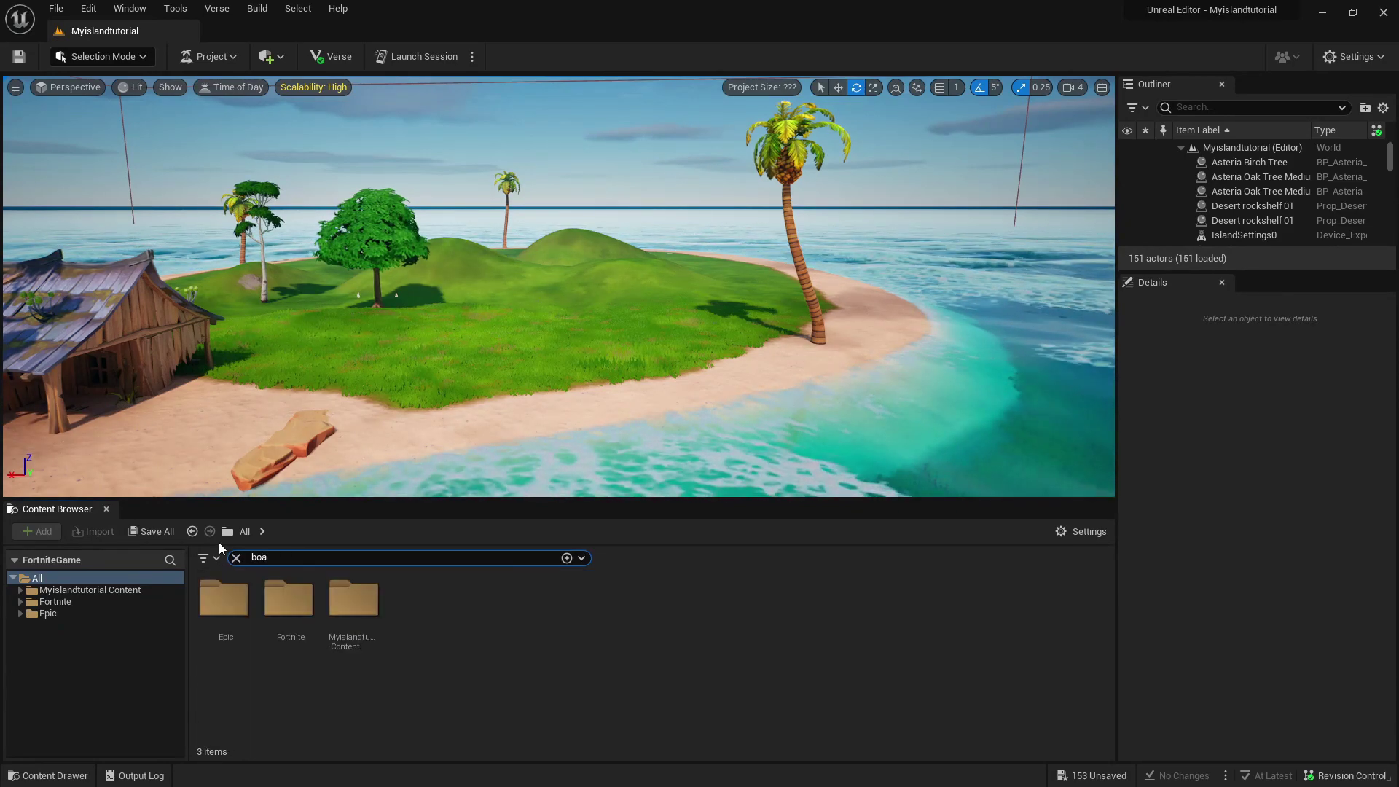
pyautogui.write('t')
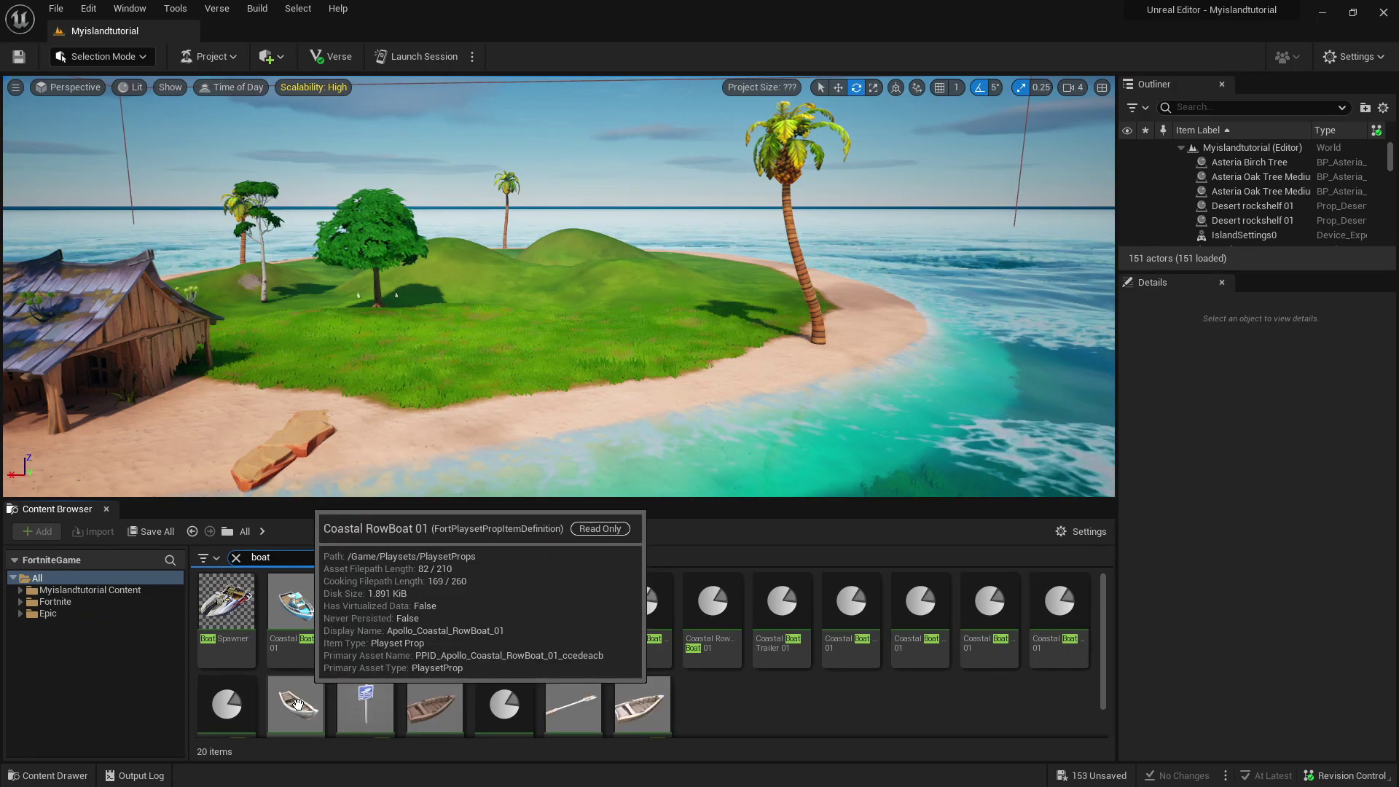
pyautogui.moveTo(305, 678); pyautogui.dragTo(580, 403)
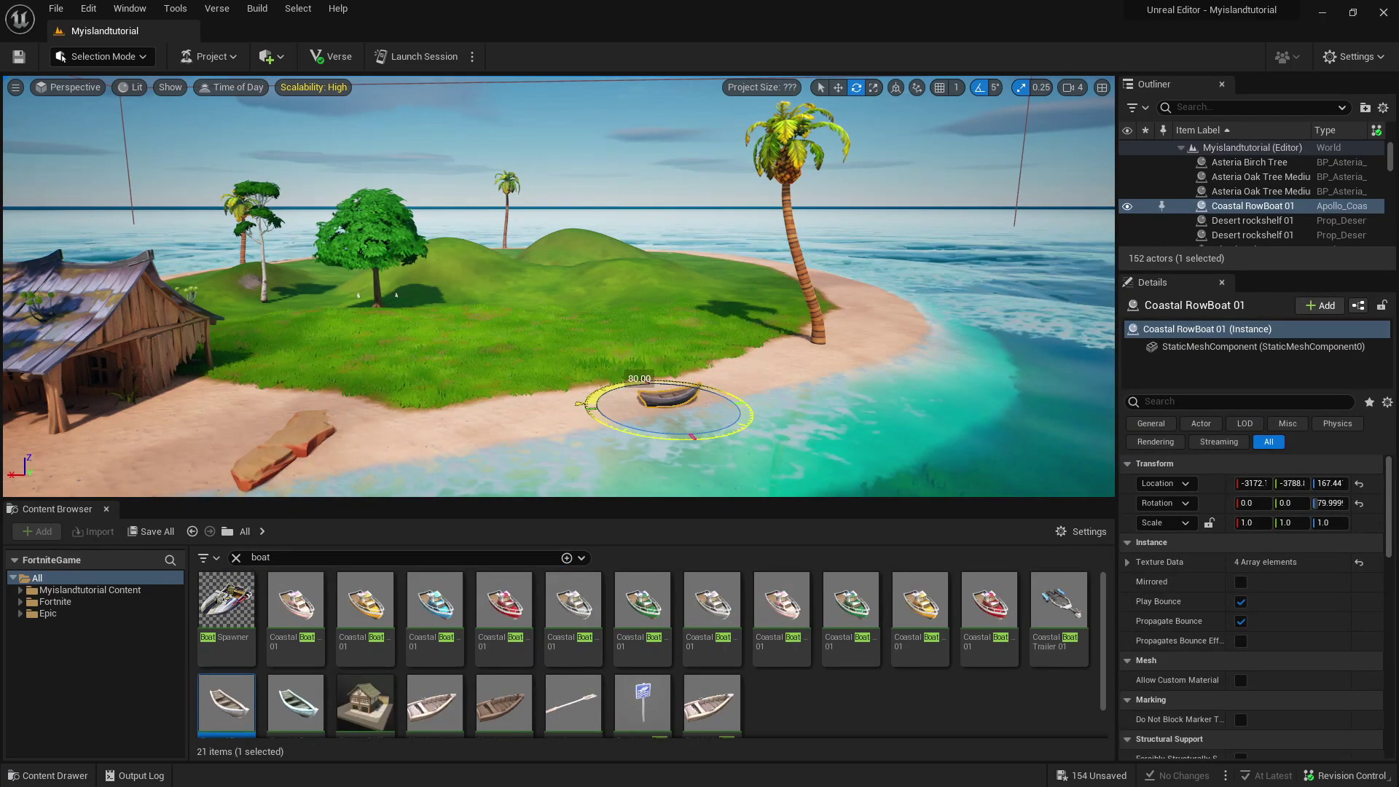
pyautogui.click(621, 193)
# Look over the decorated island and switch the editor to Landscape mode.
pyautogui.moveTo(621, 192)
pyautogui.mouseDown(button='right')
pyautogui.moveTo(700, 207)
pyautogui.moveTo(700, 139)
pyautogui.moveTo(621, 192)
pyautogui.mouseUp(button='right')
pyautogui.press('s')
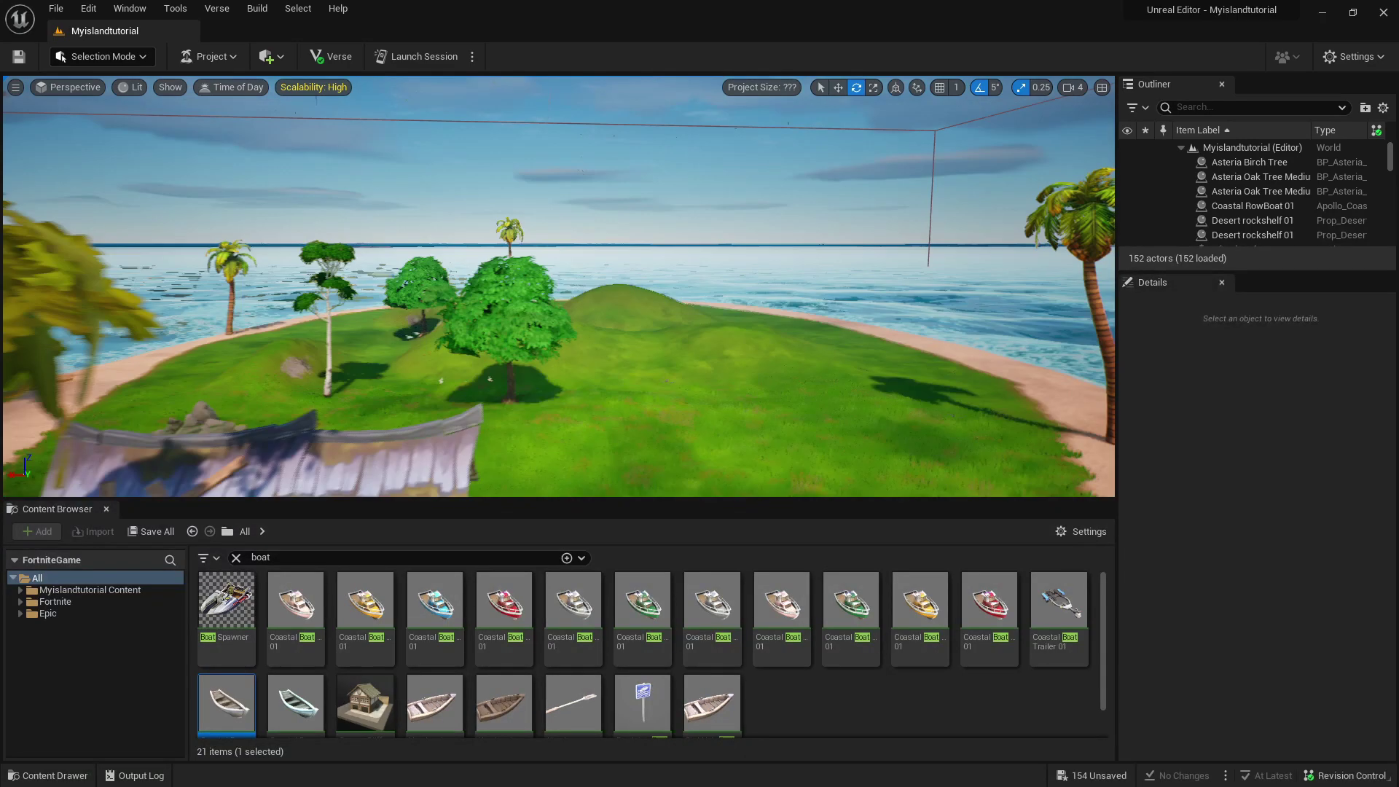
pyautogui.moveTo(621, 192); pyautogui.dragTo(621, 192, button='right')
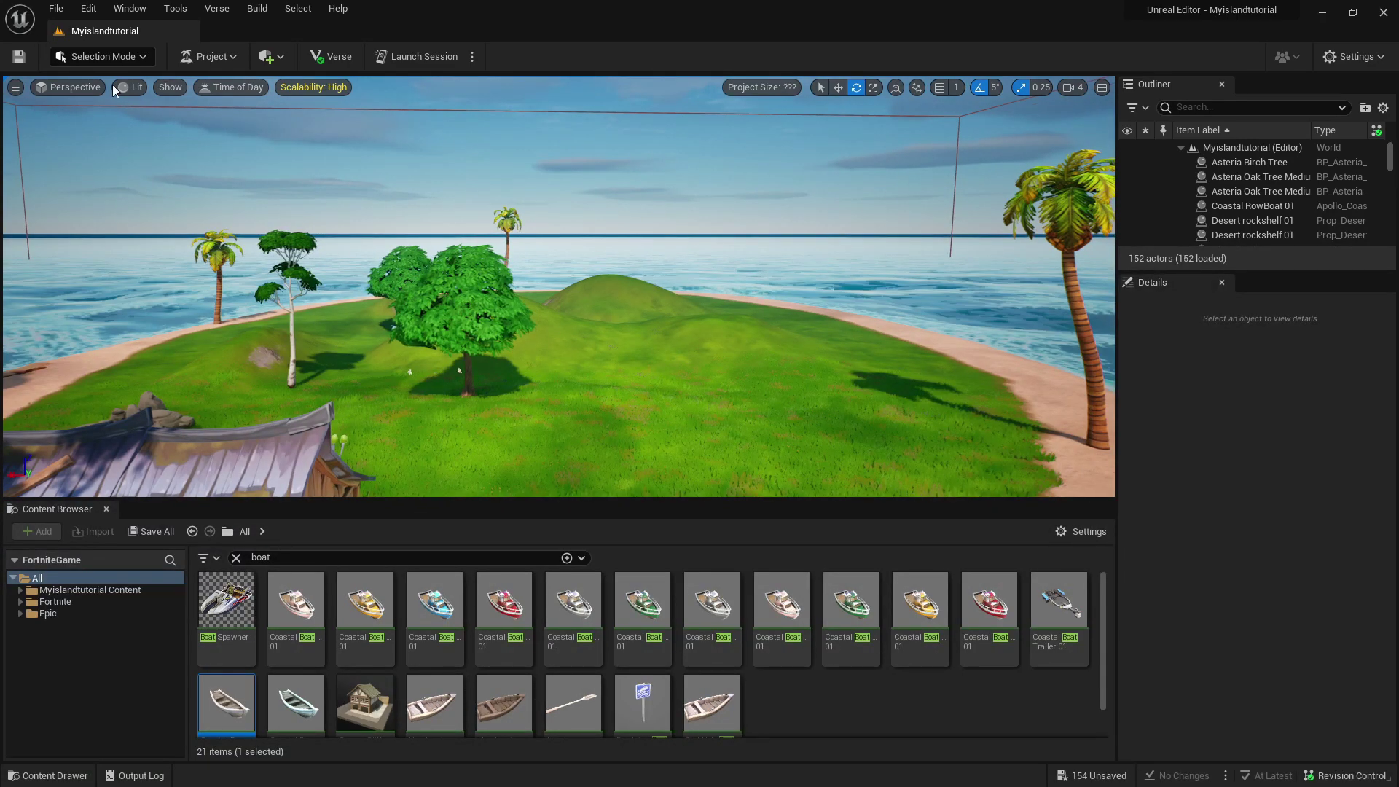
pyautogui.click(102, 57)
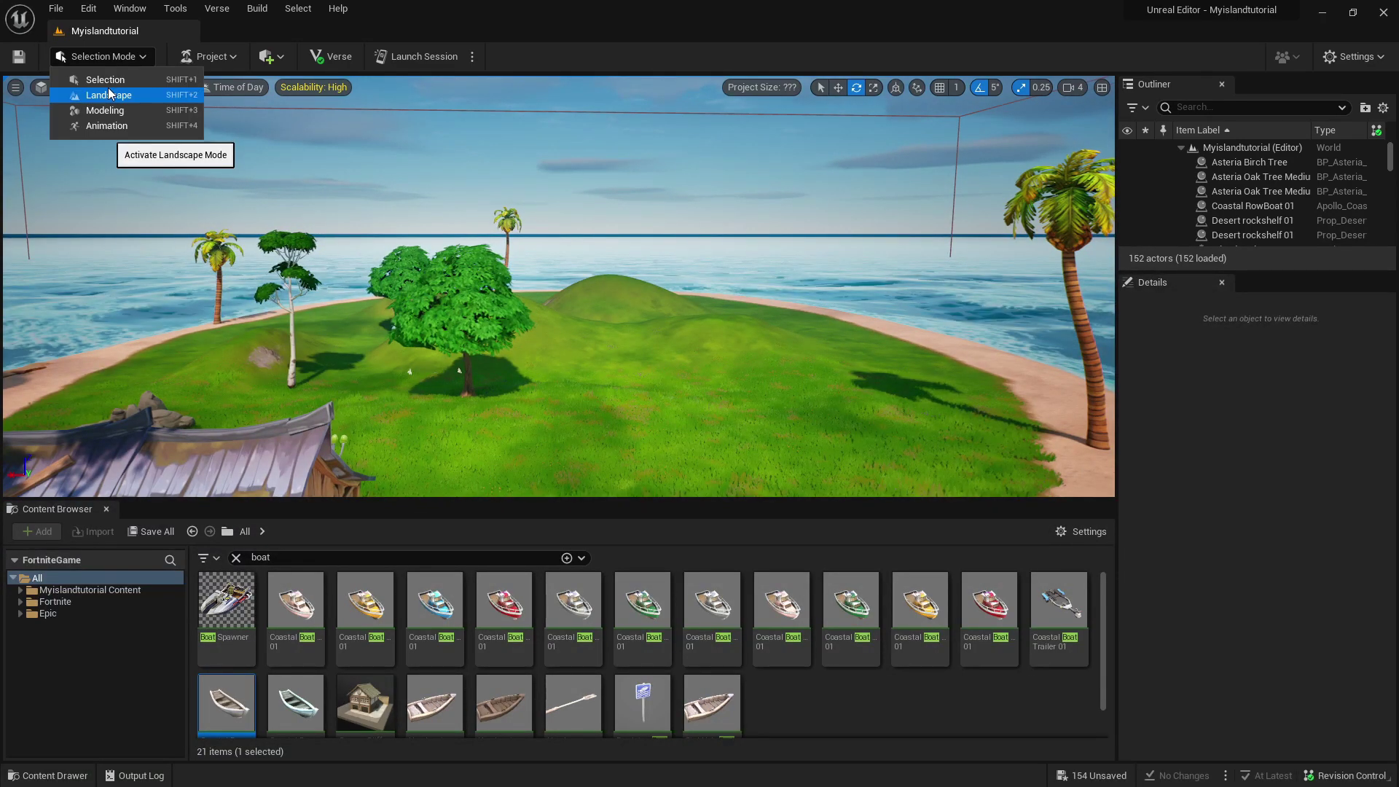
pyautogui.click(108, 95)
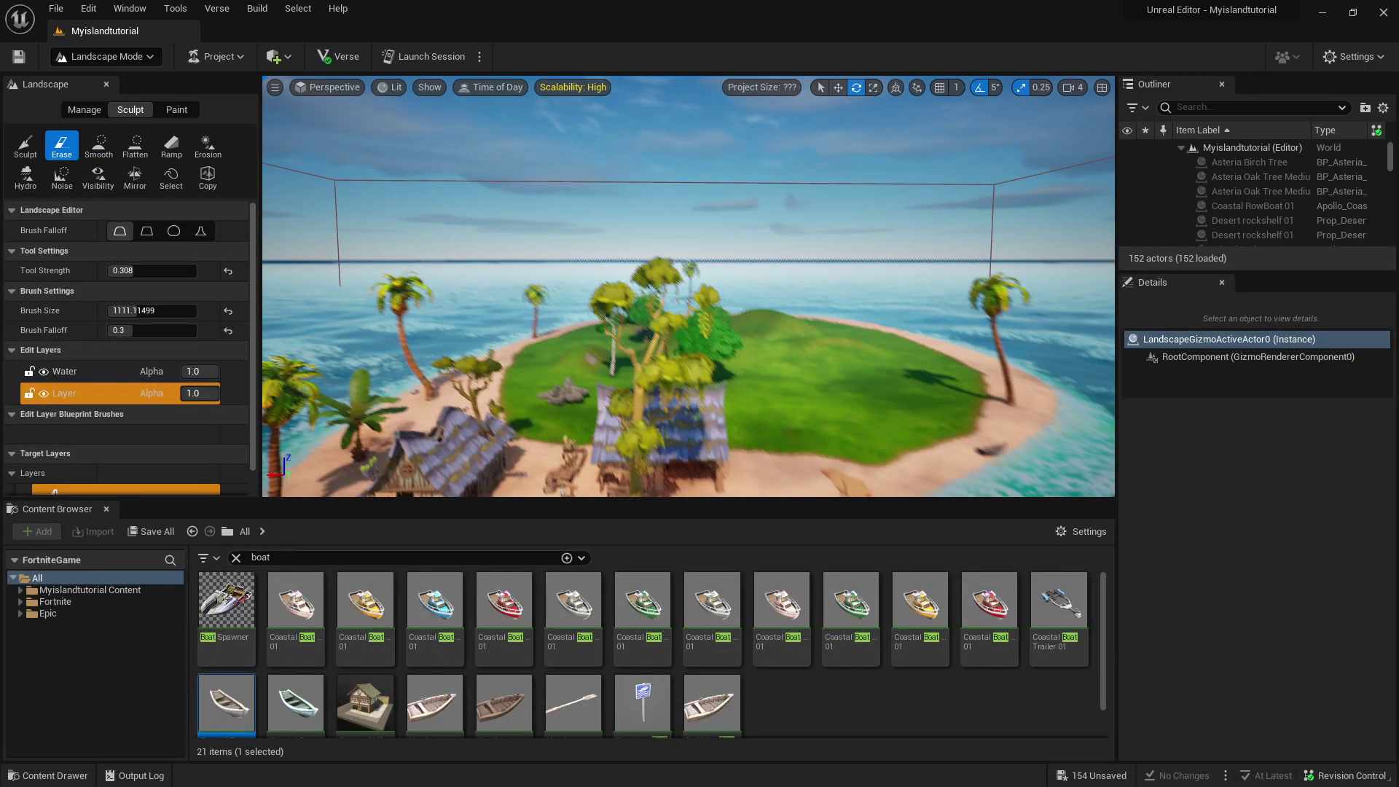
# Search the content for "player" and place a Player Spawner on the open grass between the large tree and the rowboat.
pyautogui.moveTo(688, 285); pyautogui.dragTo(802, 328, button='right')
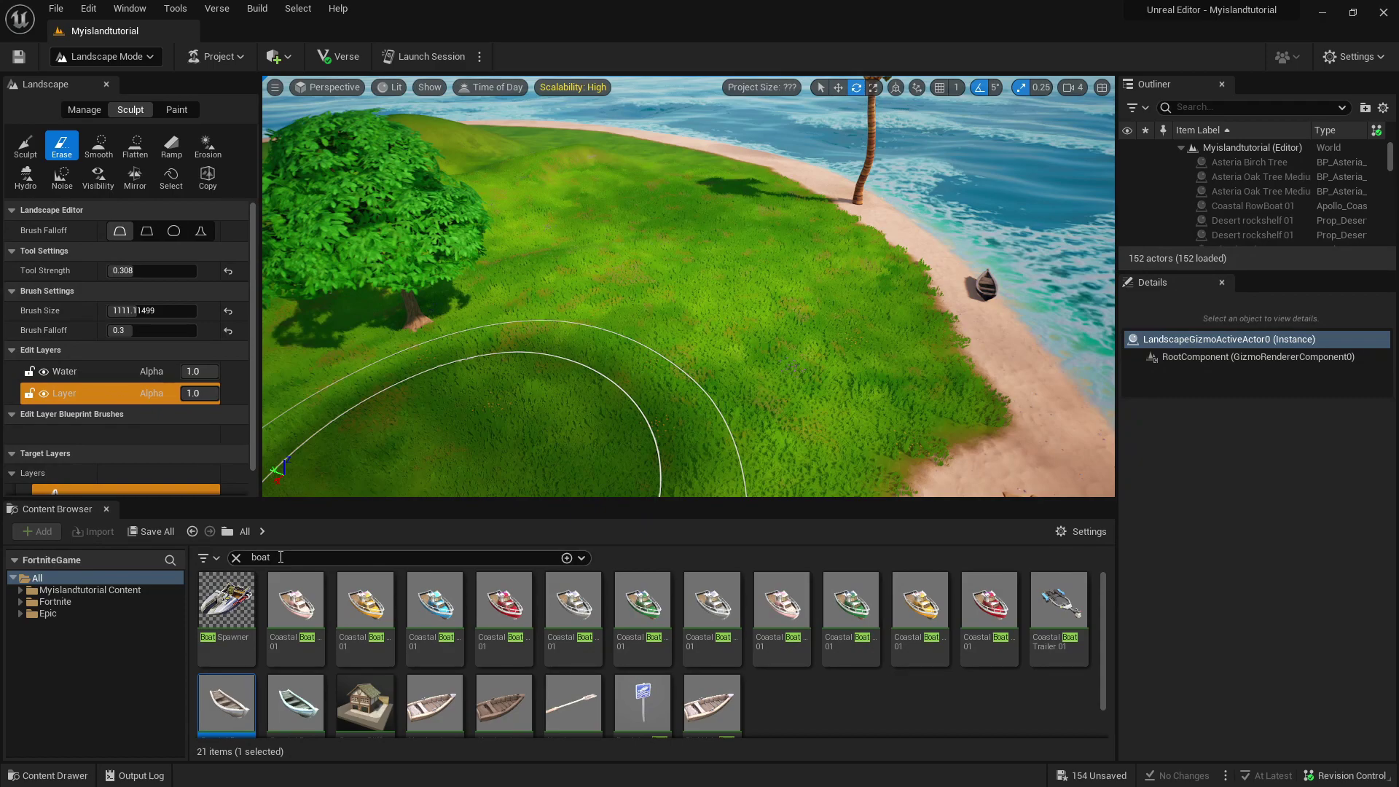
pyautogui.doubleClick(246, 558)
pyautogui.write('spawn')
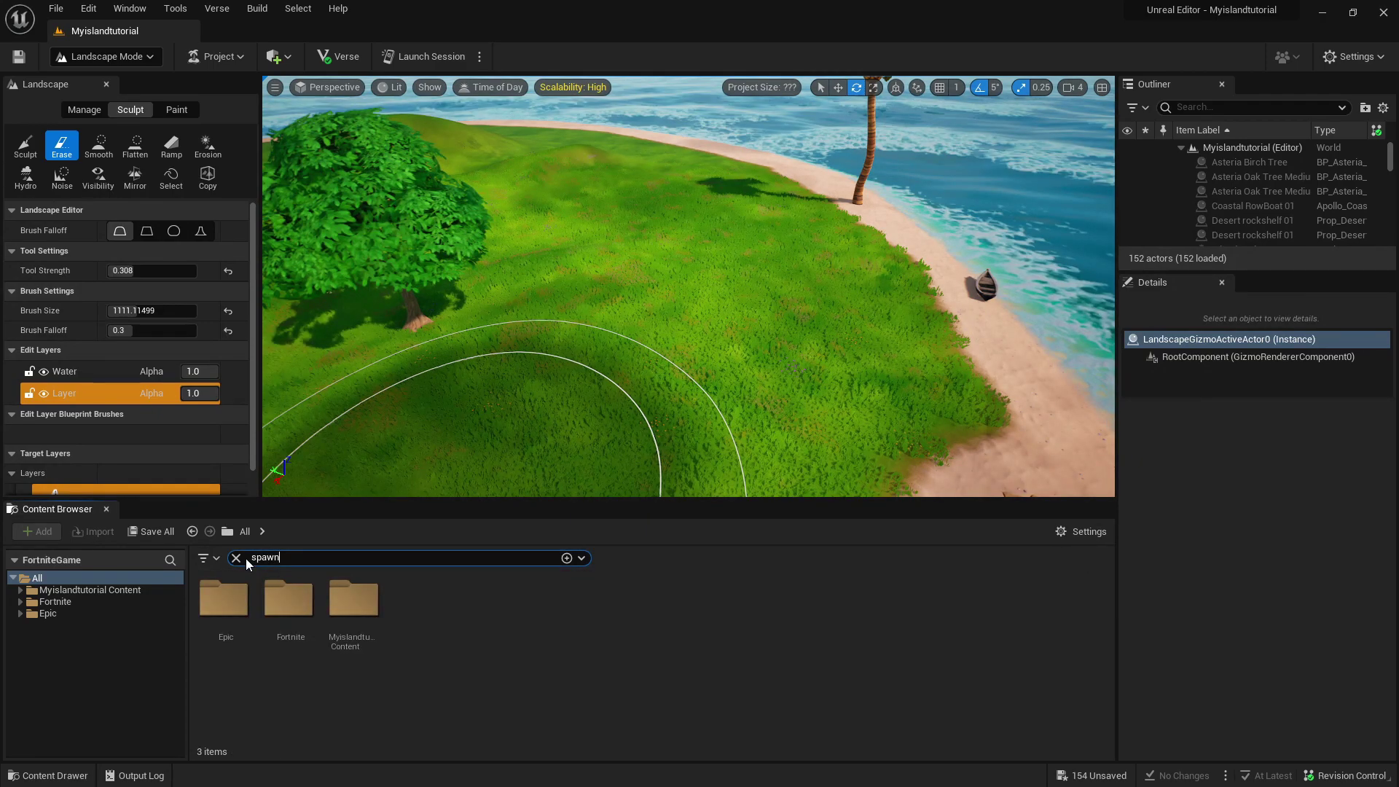
pyautogui.doubleClick(247, 558)
pyautogui.write('player')
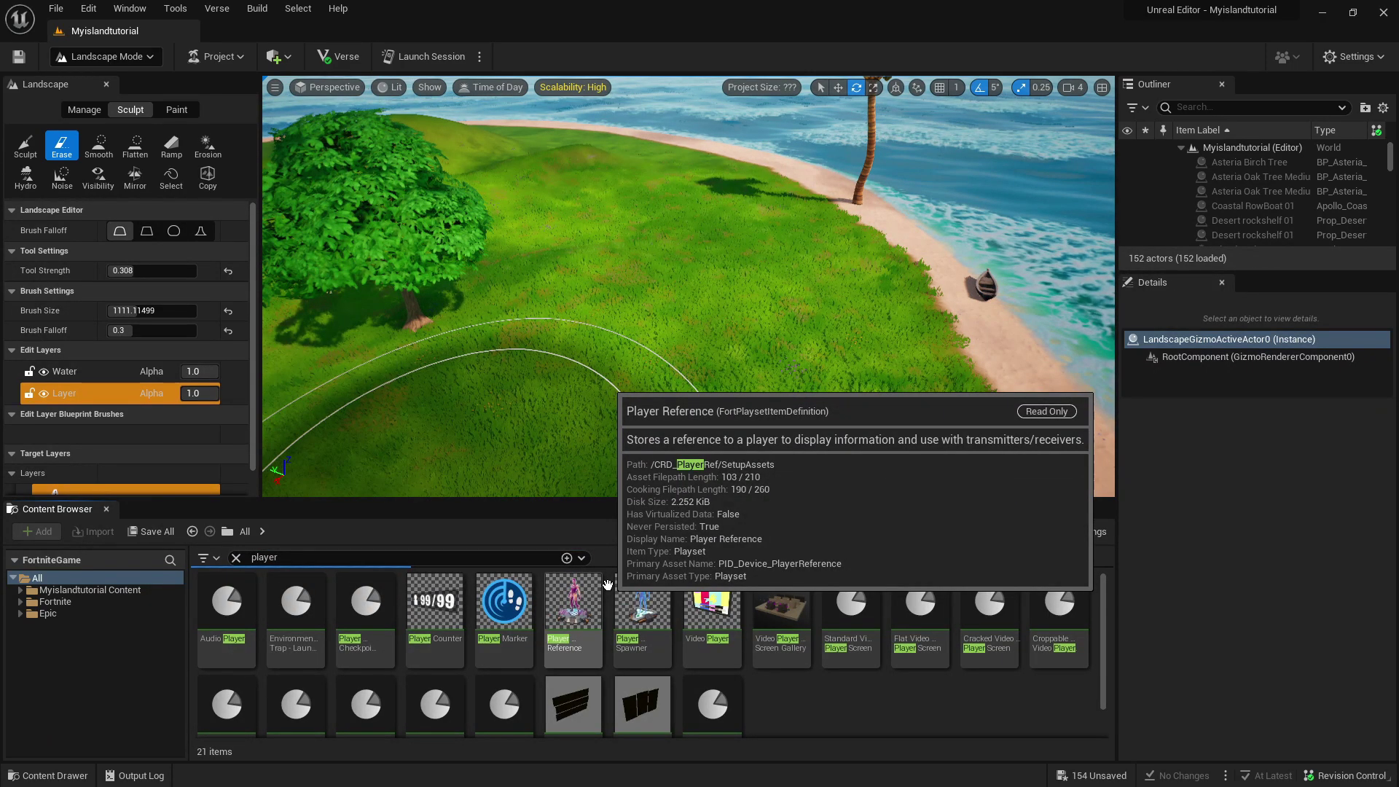
pyautogui.moveTo(628, 605); pyautogui.dragTo(666, 357)
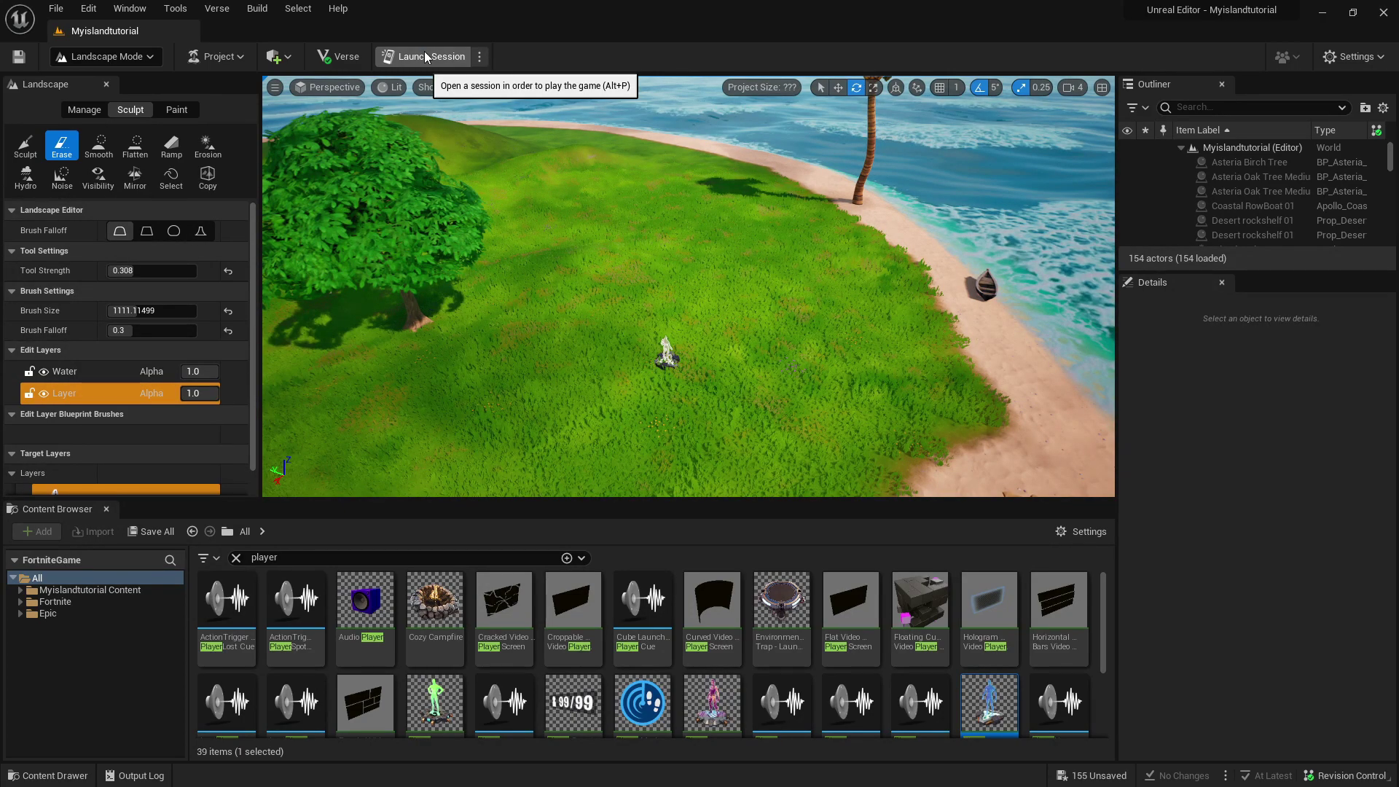
# Launch a play session and save all the selected unsaved content.
pyautogui.click(425, 56)
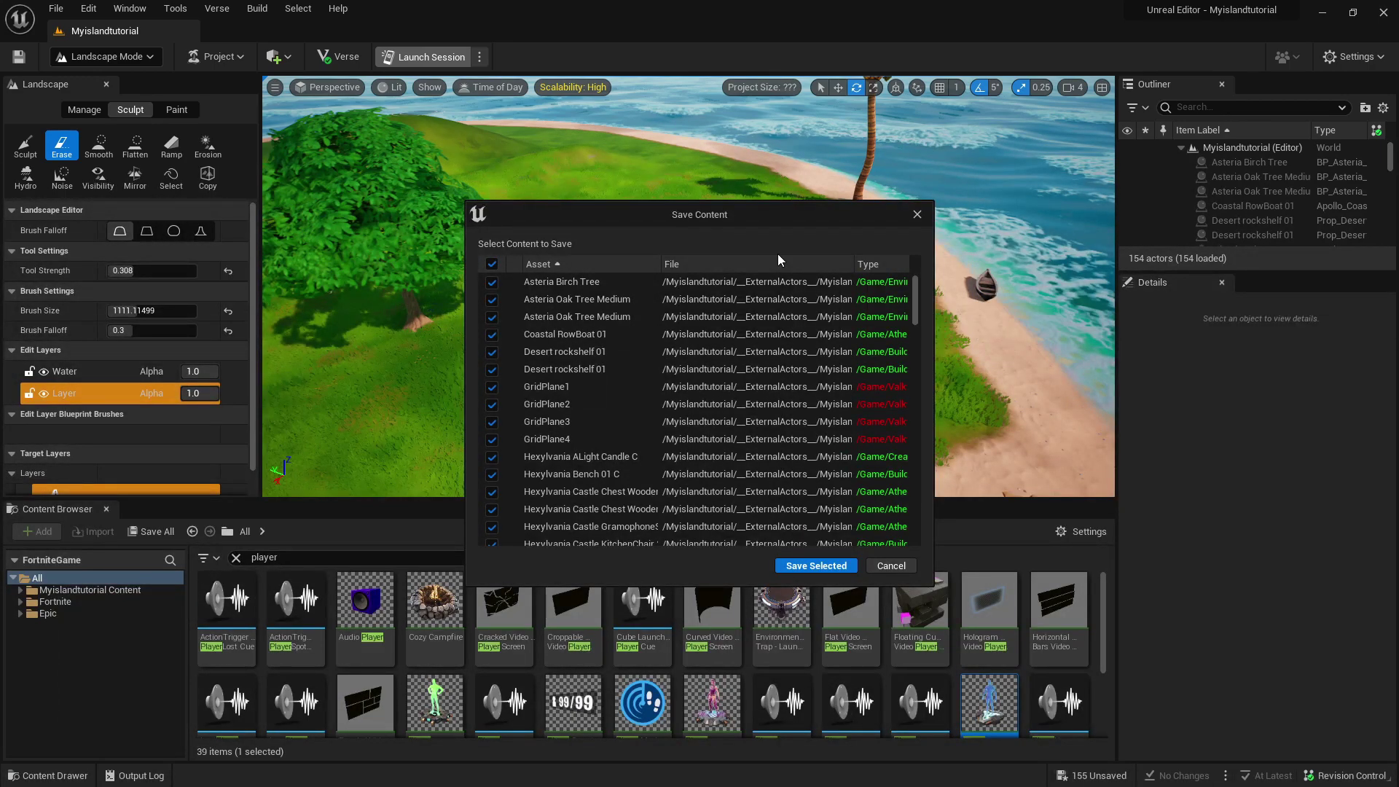
pyautogui.press('Return')
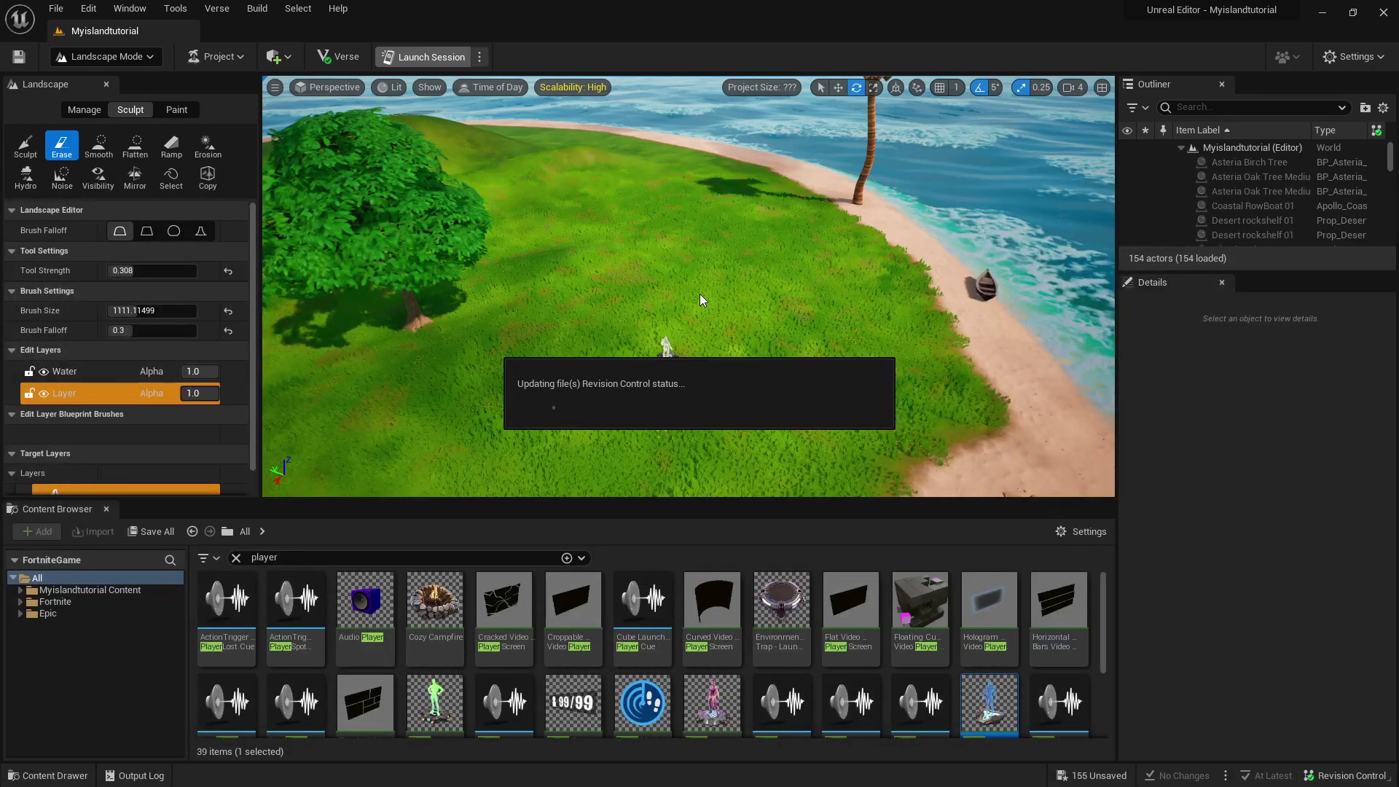